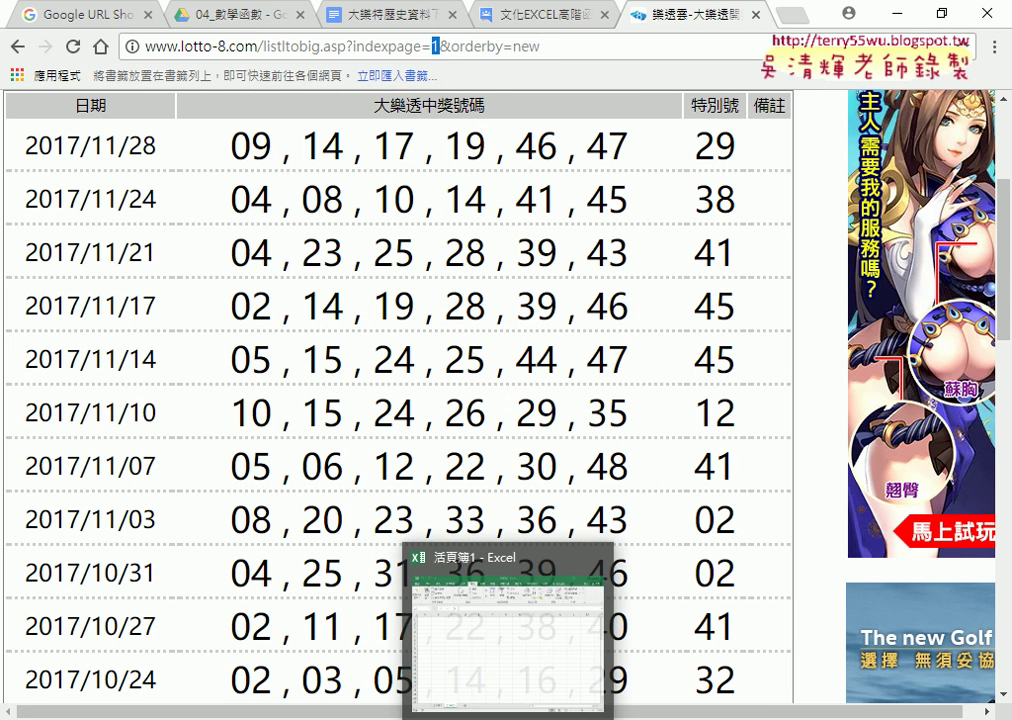
Bring the Excel workbook forward and show the 開發人員 (Developer) ribbon tab
left_click(499, 648)
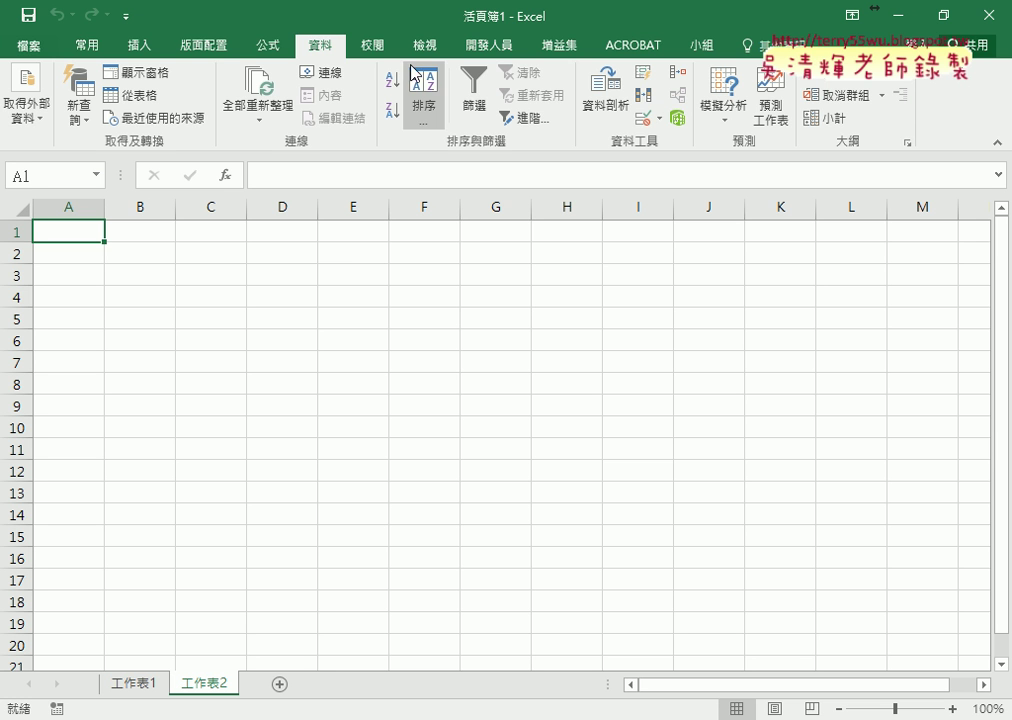
left_click(487, 46)
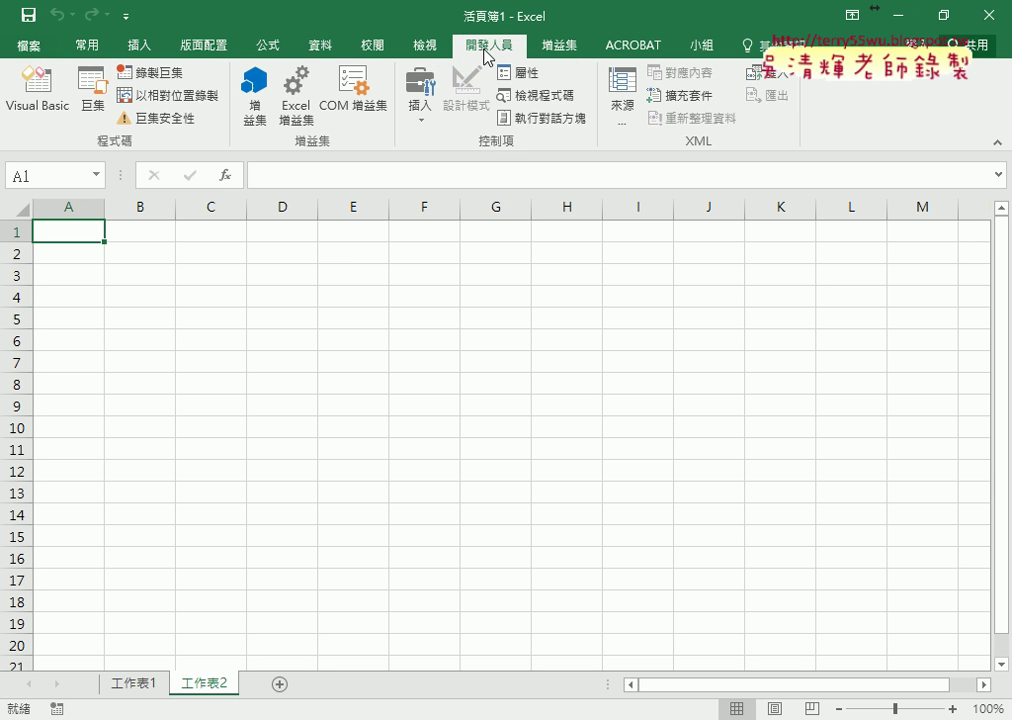
Start recording a macro named 大樂透下載, stored in the current workbook
left_click(150, 72)
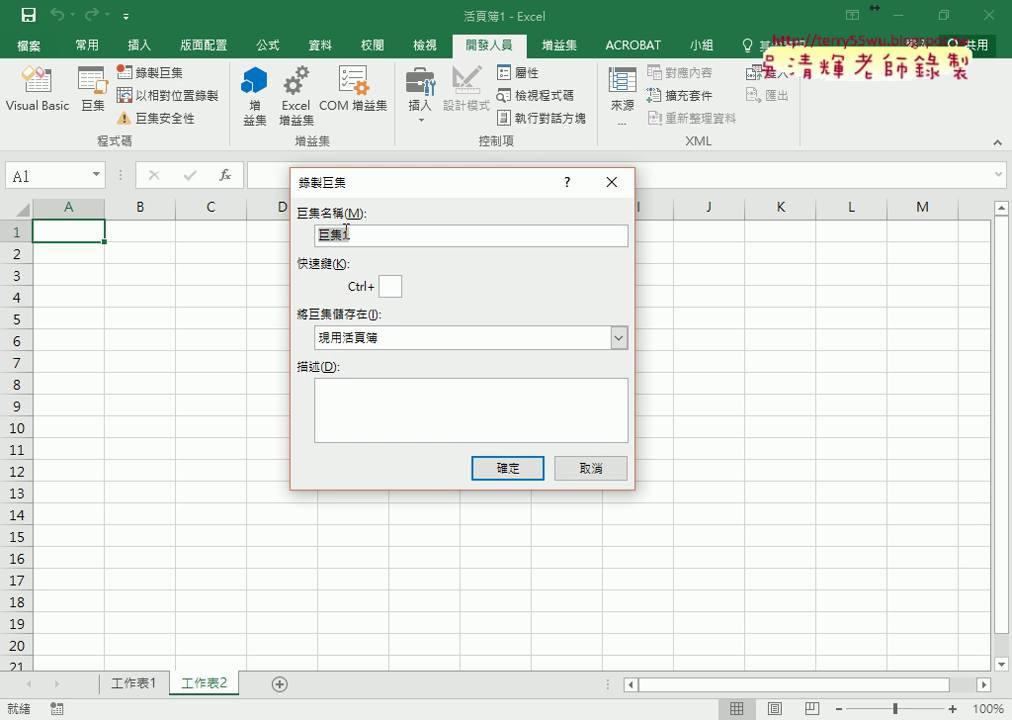
type("太")
type("鵬")
type("員工")
type("下卩")
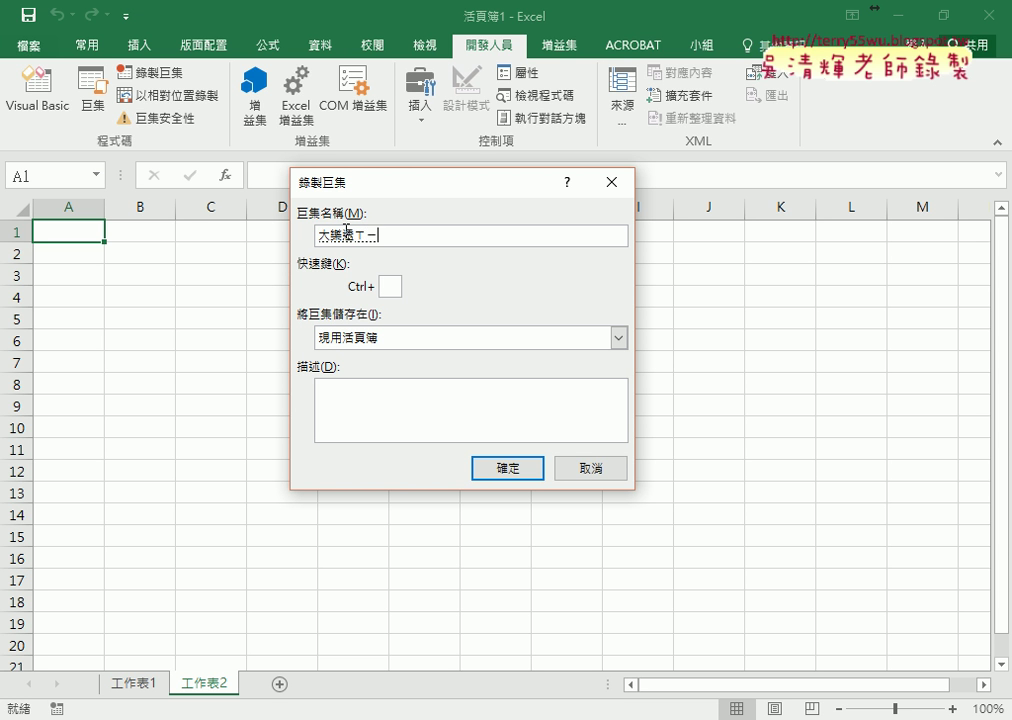
type("劃")
key("Return")
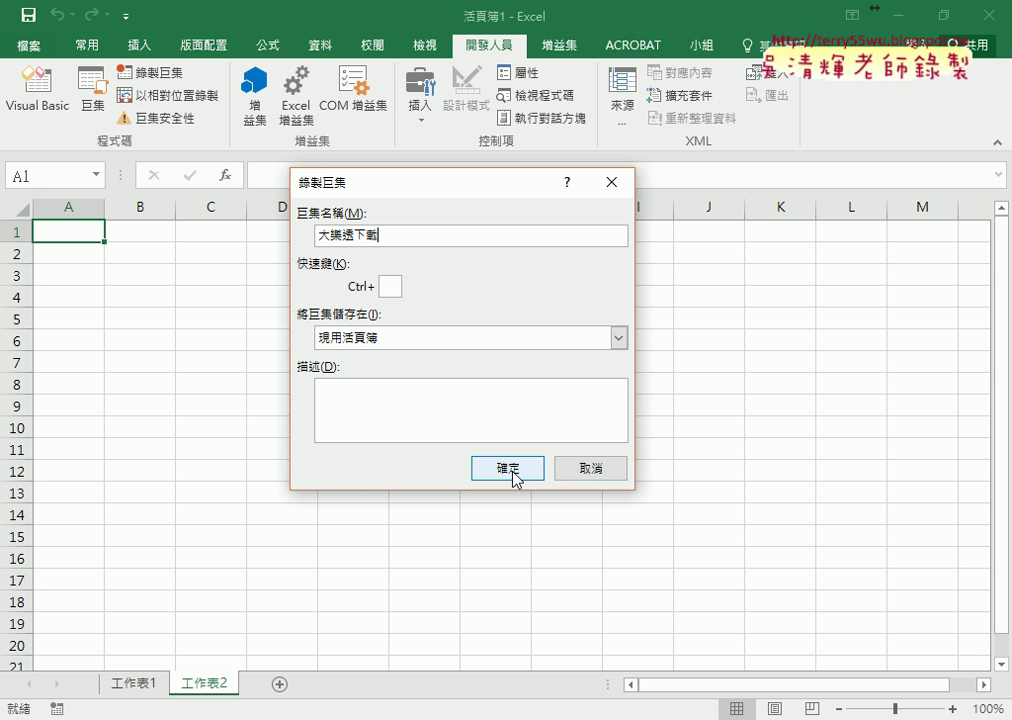
left_click(508, 468)
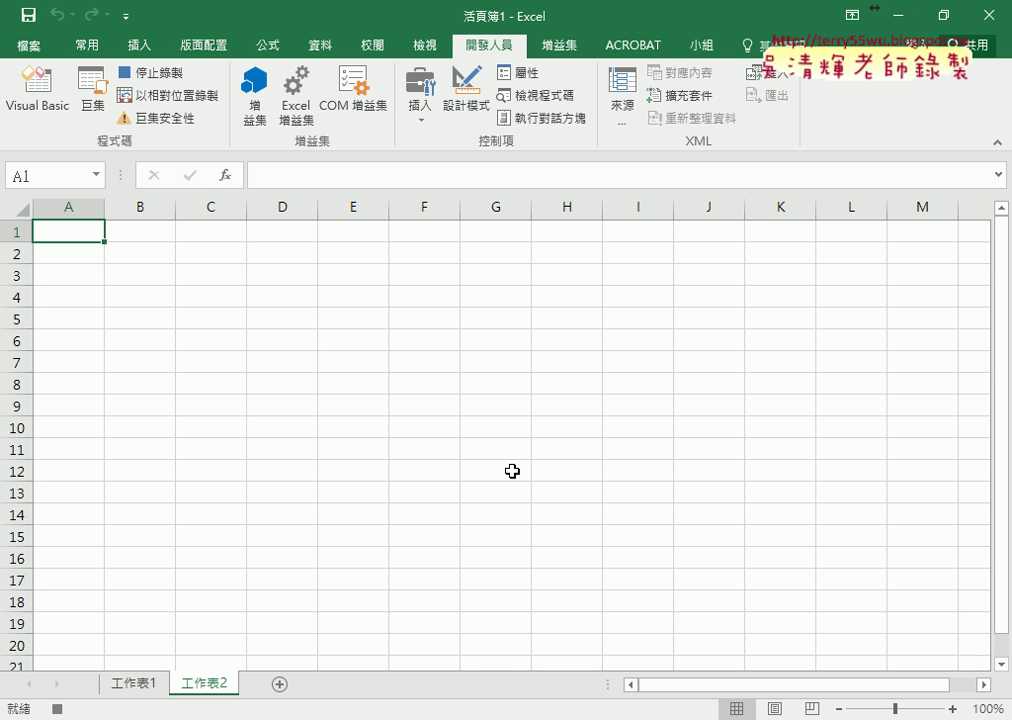
Start a From Web data import and load the pasted lotto-8 results page address
left_click(320, 45)
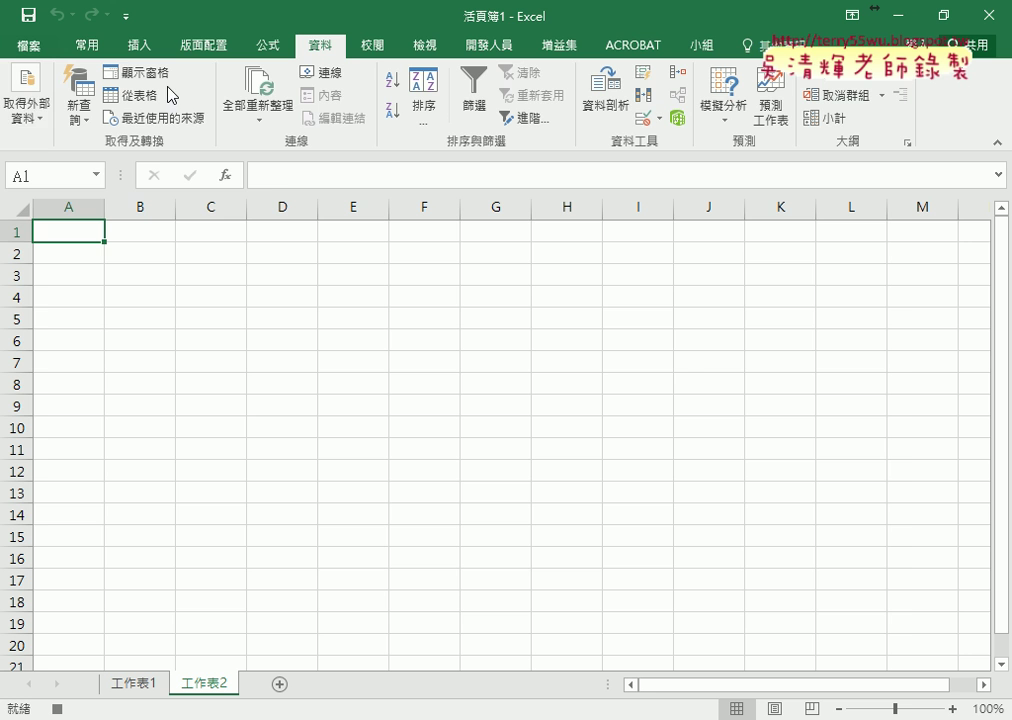
left_click(45, 108)
left_click(70, 197)
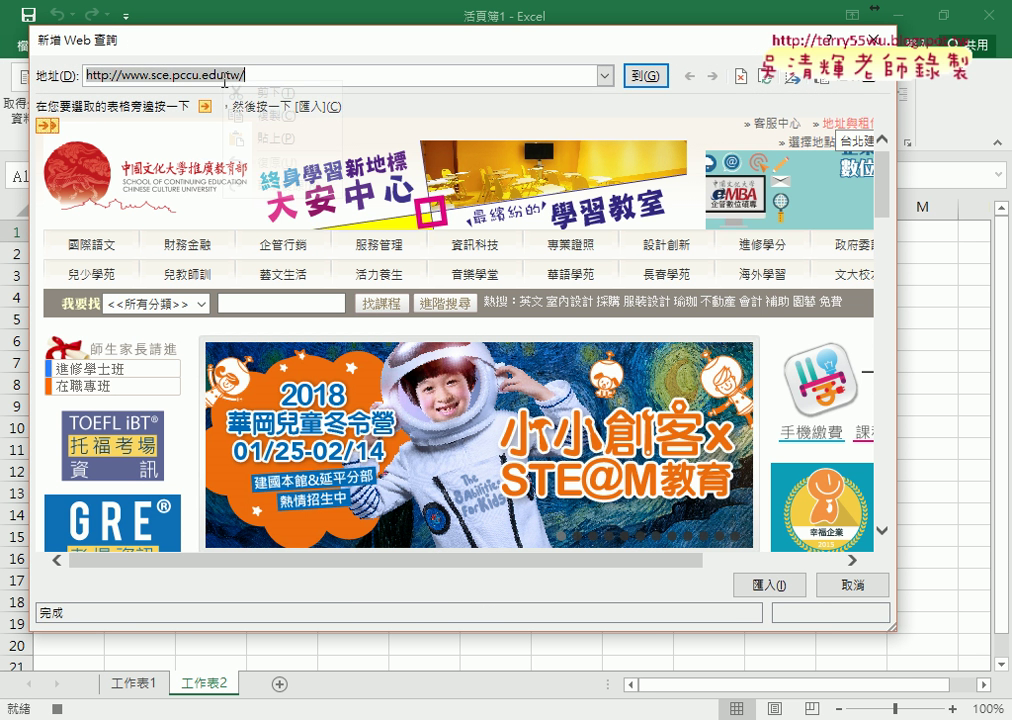
right_click(226, 77)
left_click(262, 138)
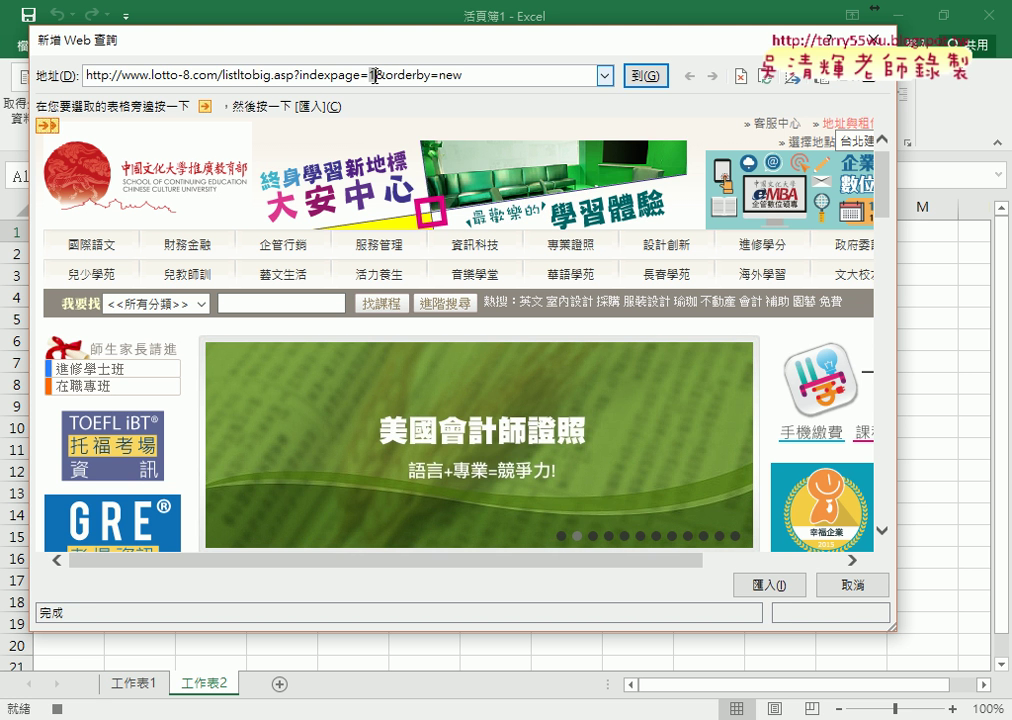
left_click(646, 76)
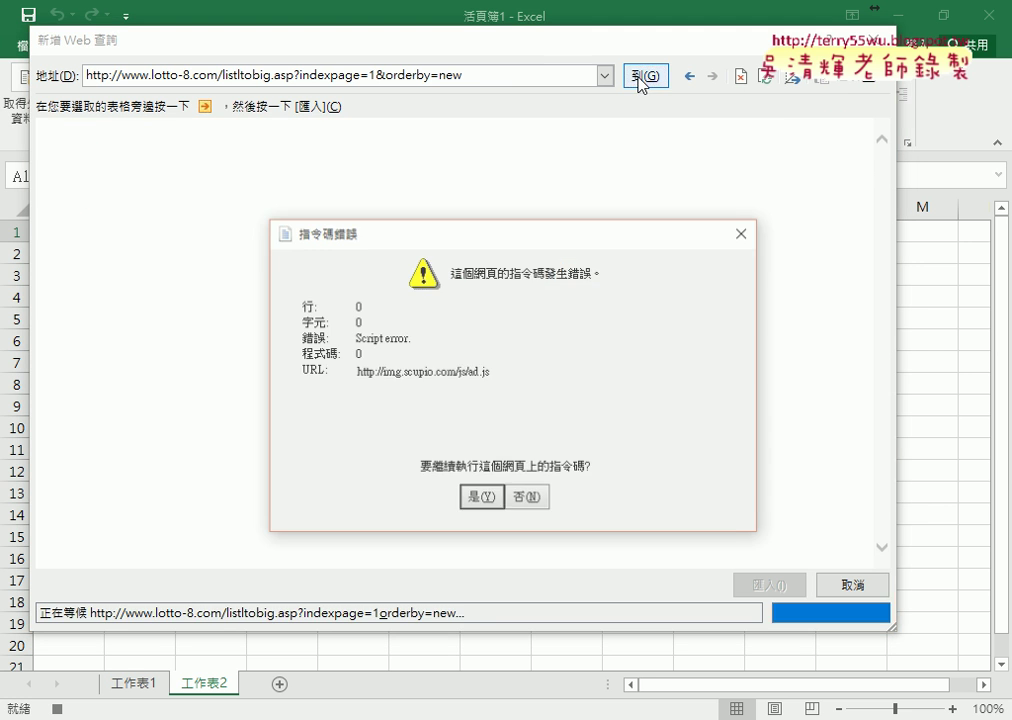
Dismiss the page's repeated script errors so the lotto-8 page finishes loading
left_click(481, 499)
left_click(480, 500)
left_click(481, 499)
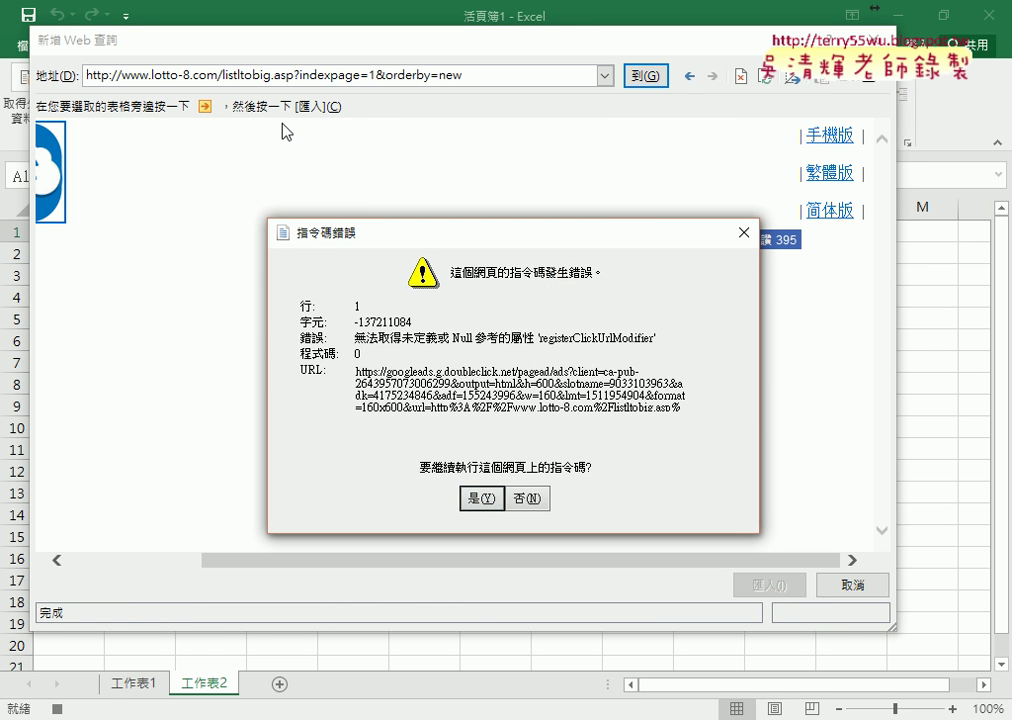
left_click(481, 499)
left_click(481, 499)
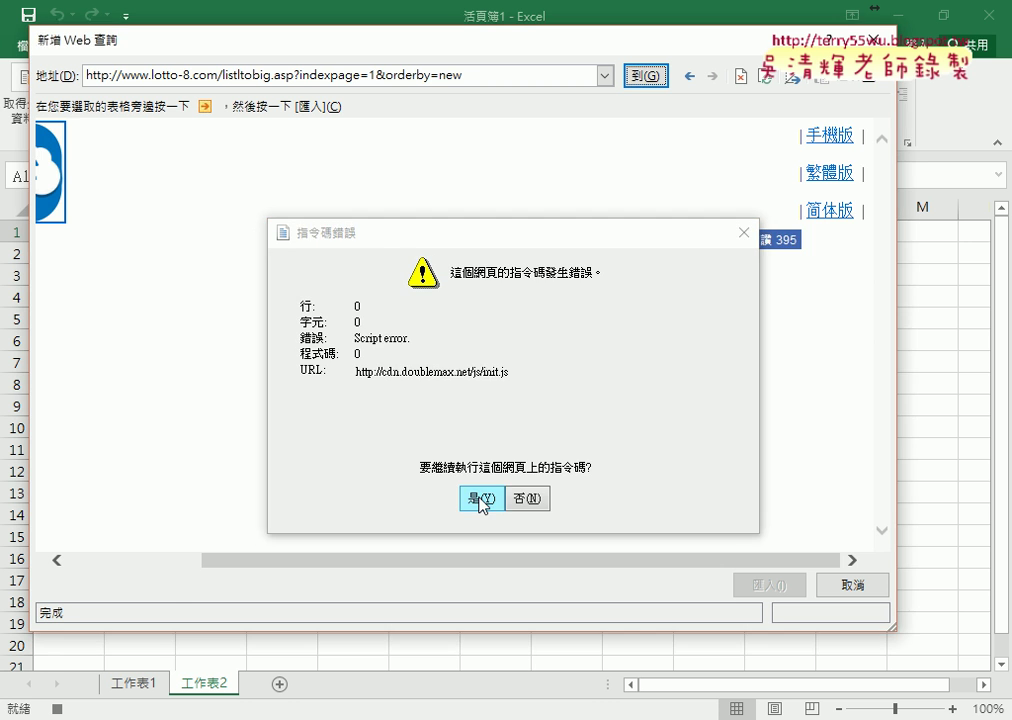
left_click(481, 499)
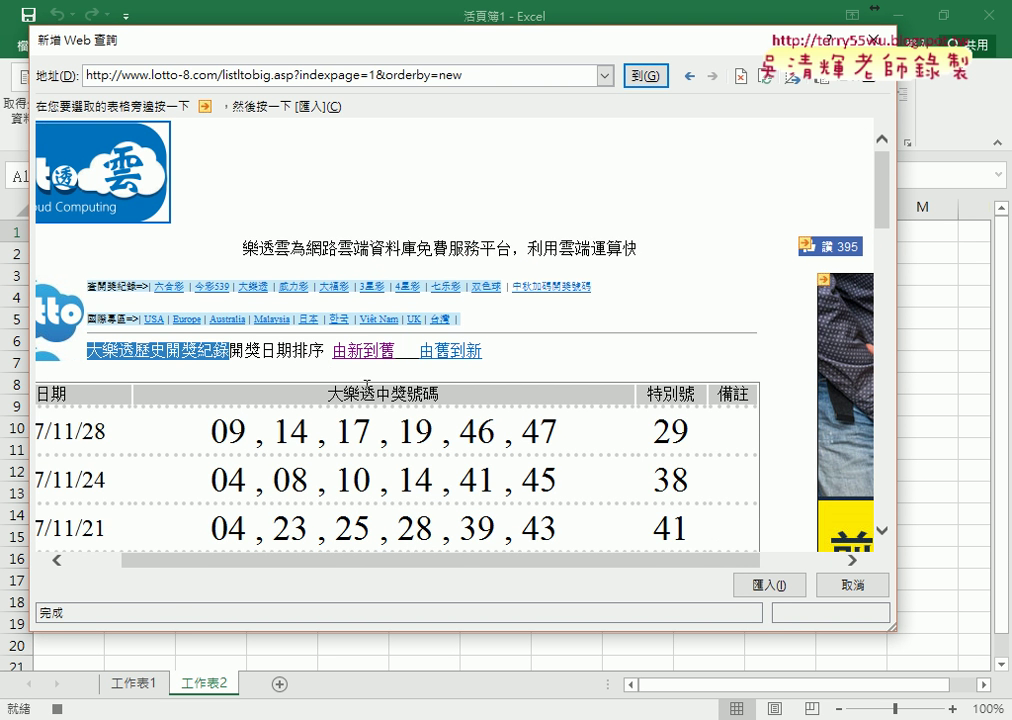
Mark the draw results table and import it at cell $A$1
left_click_drag(185, 568, 84, 567)
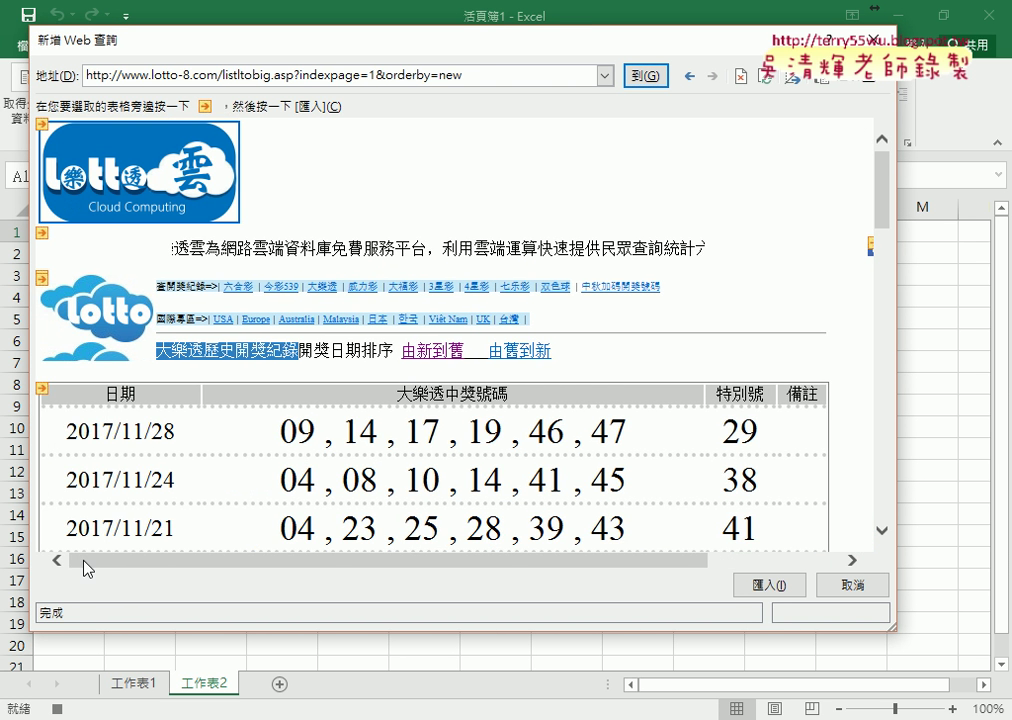
left_click(43, 390)
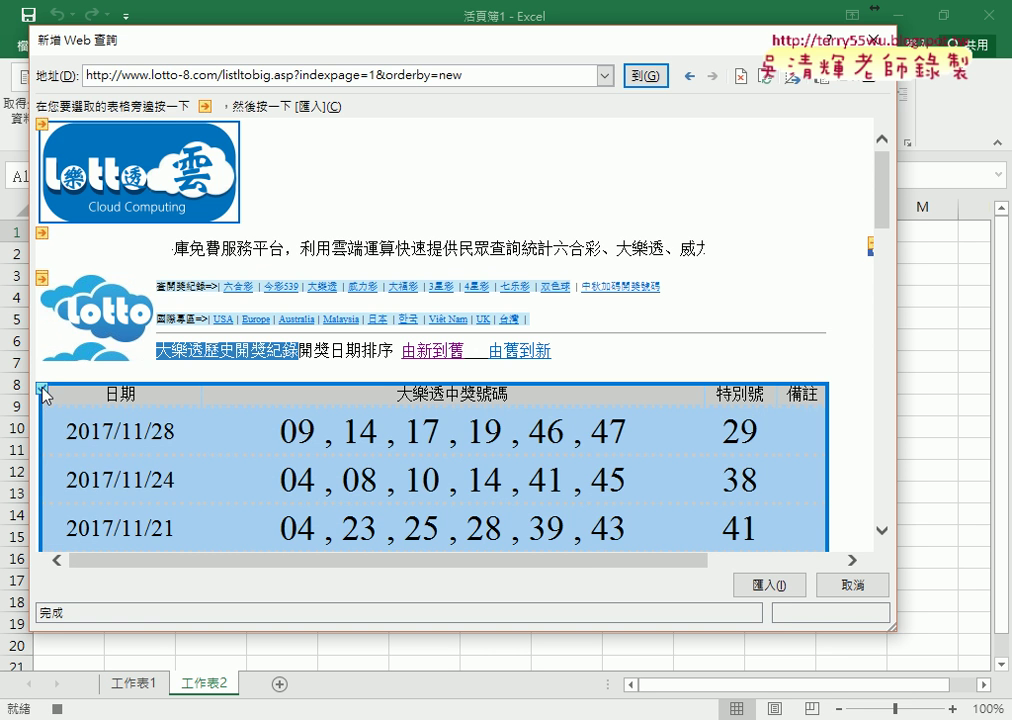
left_click(769, 585)
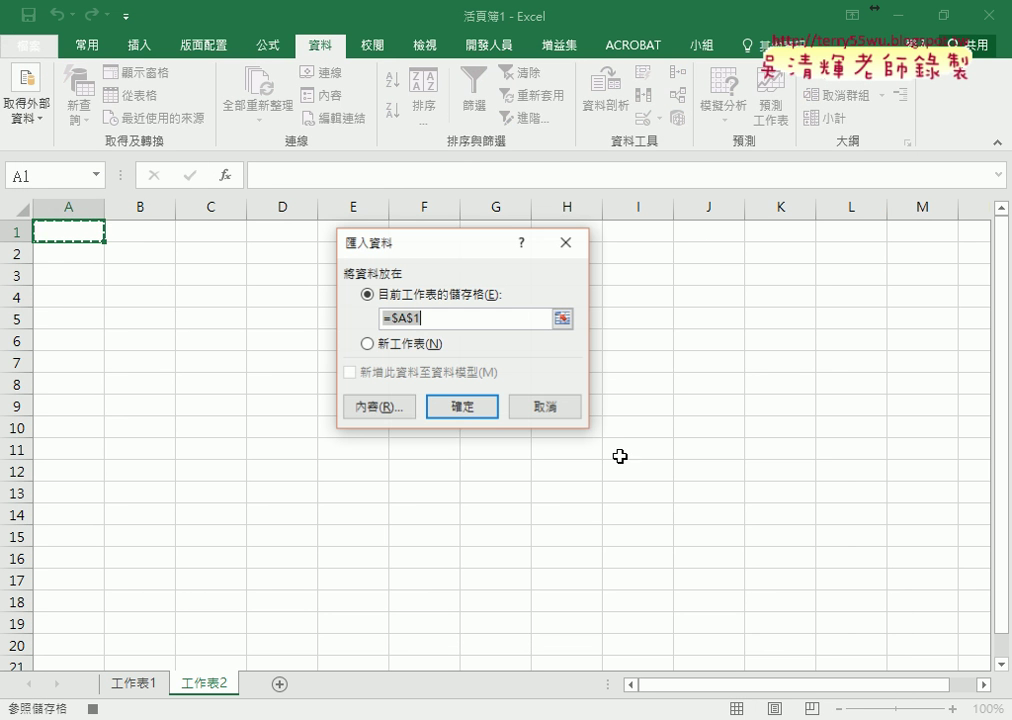
left_click(70, 233)
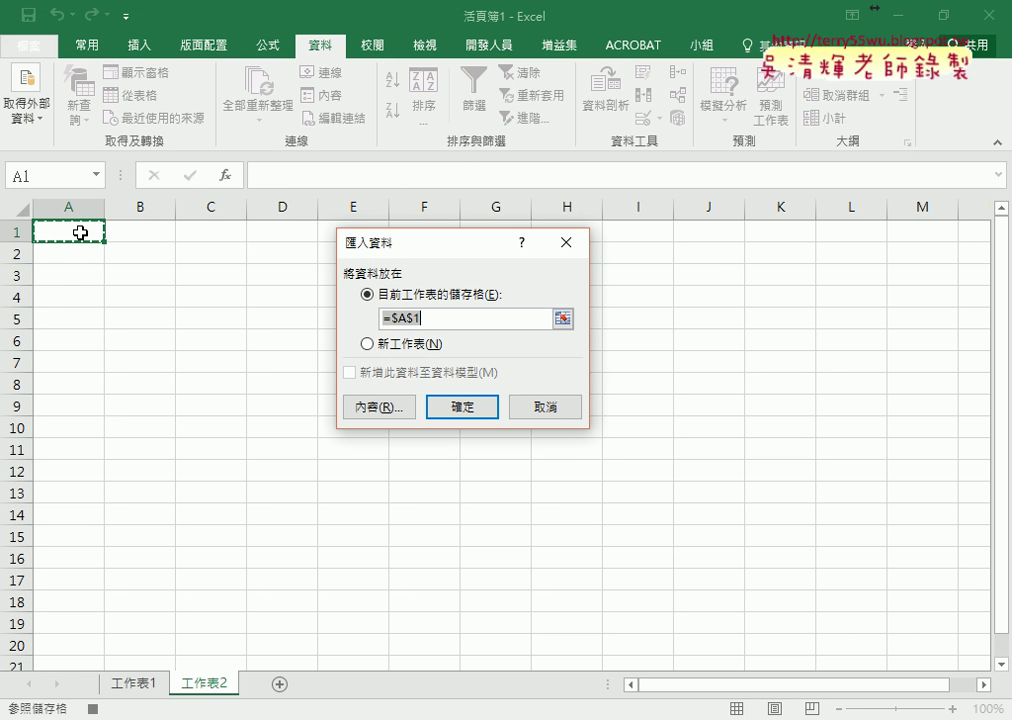
left_click(463, 408)
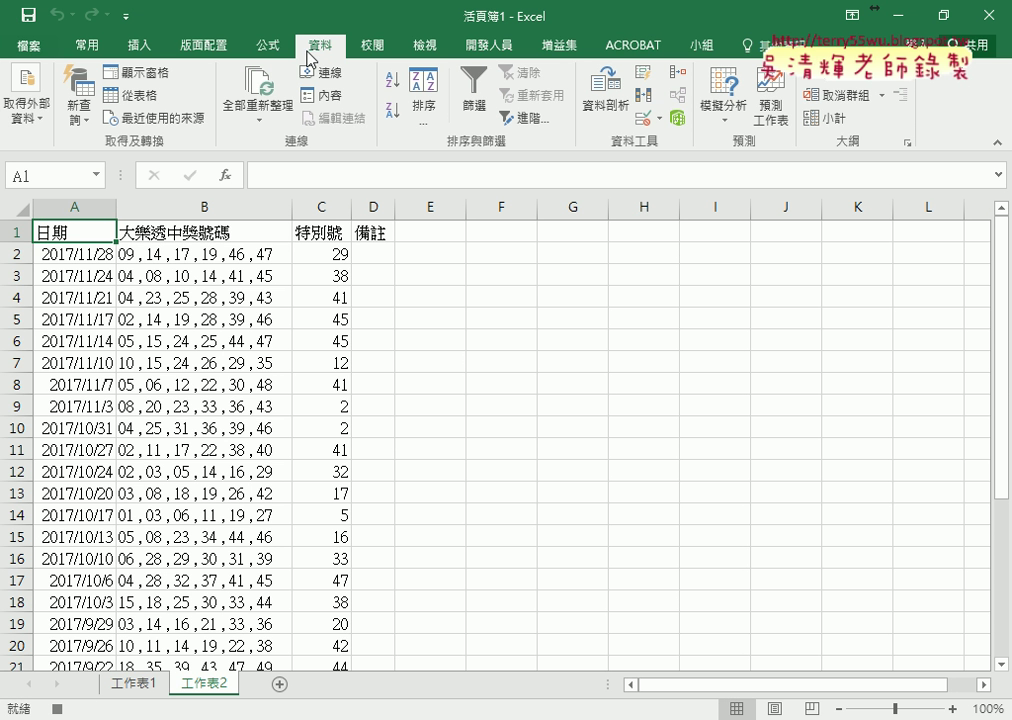
Stop recording and open the 大樂透下載 macro's code for editing
left_click(498, 46)
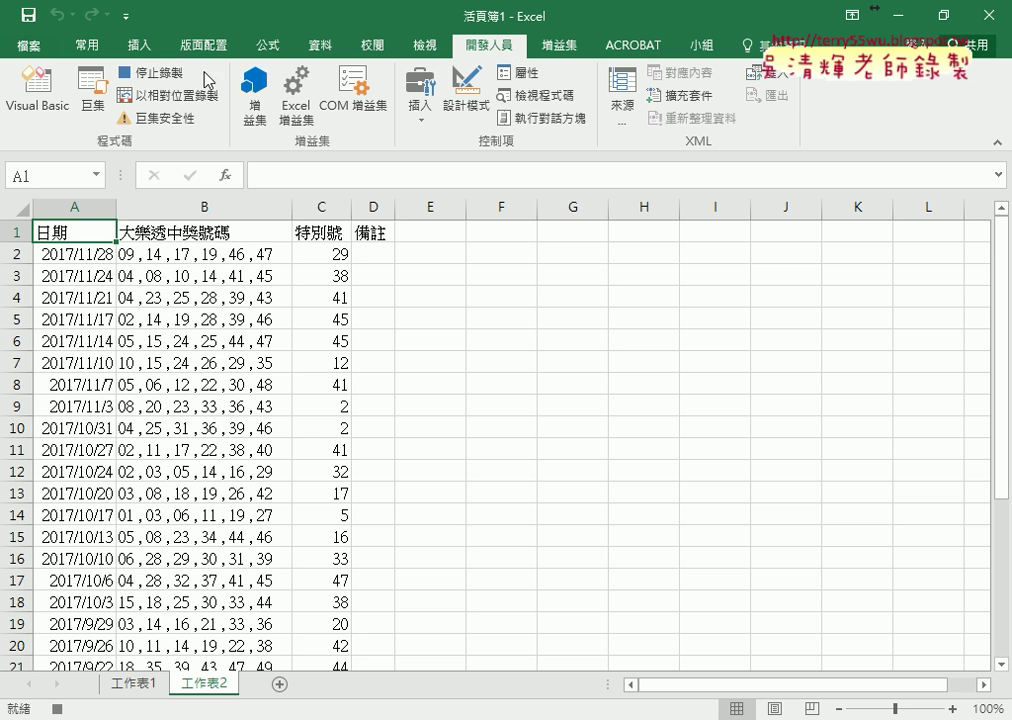
left_click(151, 76)
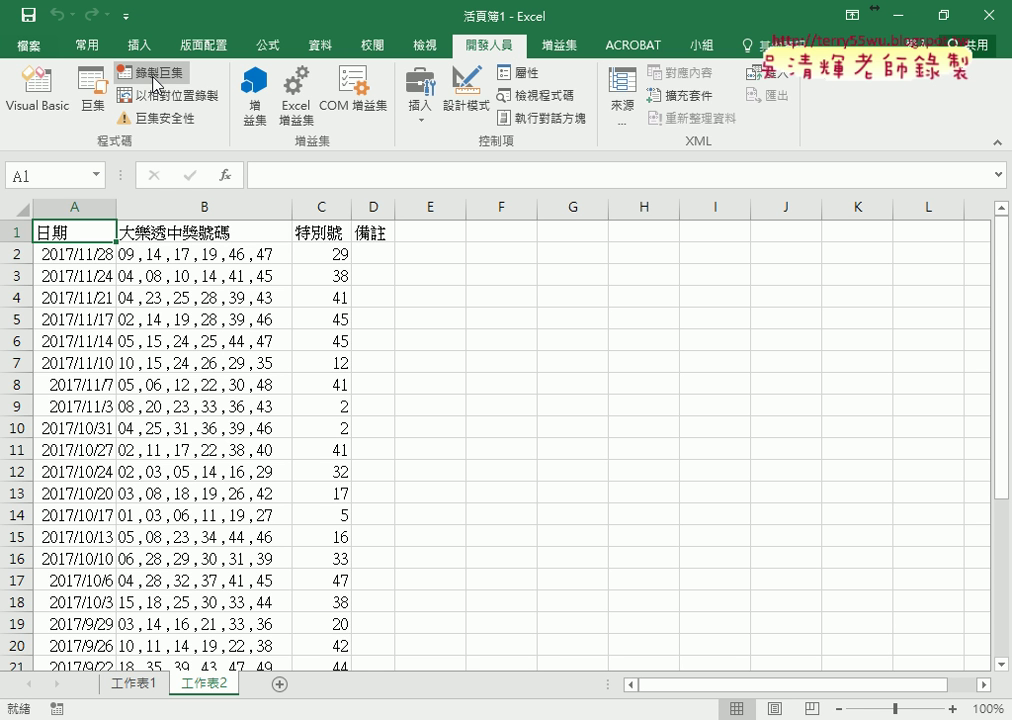
left_click(92, 92)
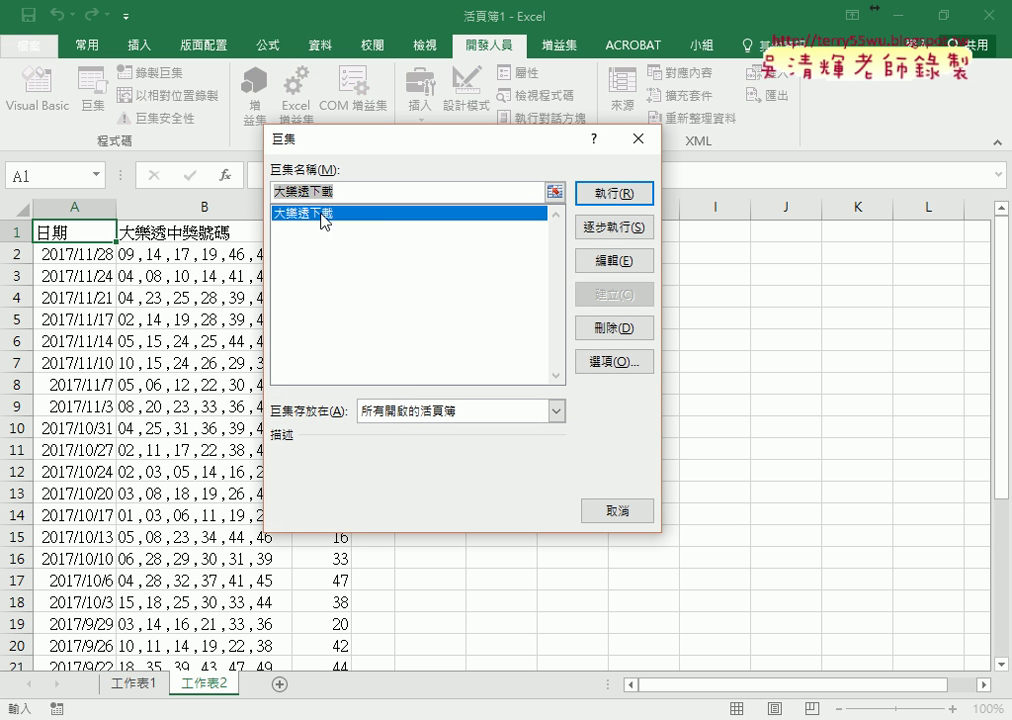
left_click(620, 261)
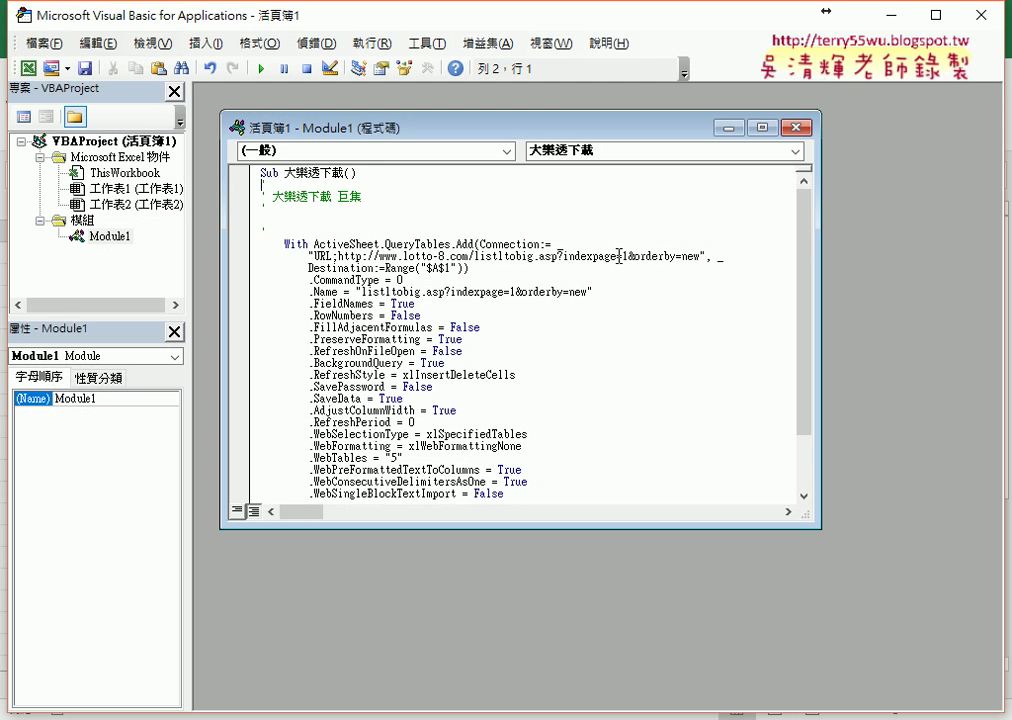
Maximize the Module1 code window and highlight the procedure name 大樂透下載
double_click(375, 143)
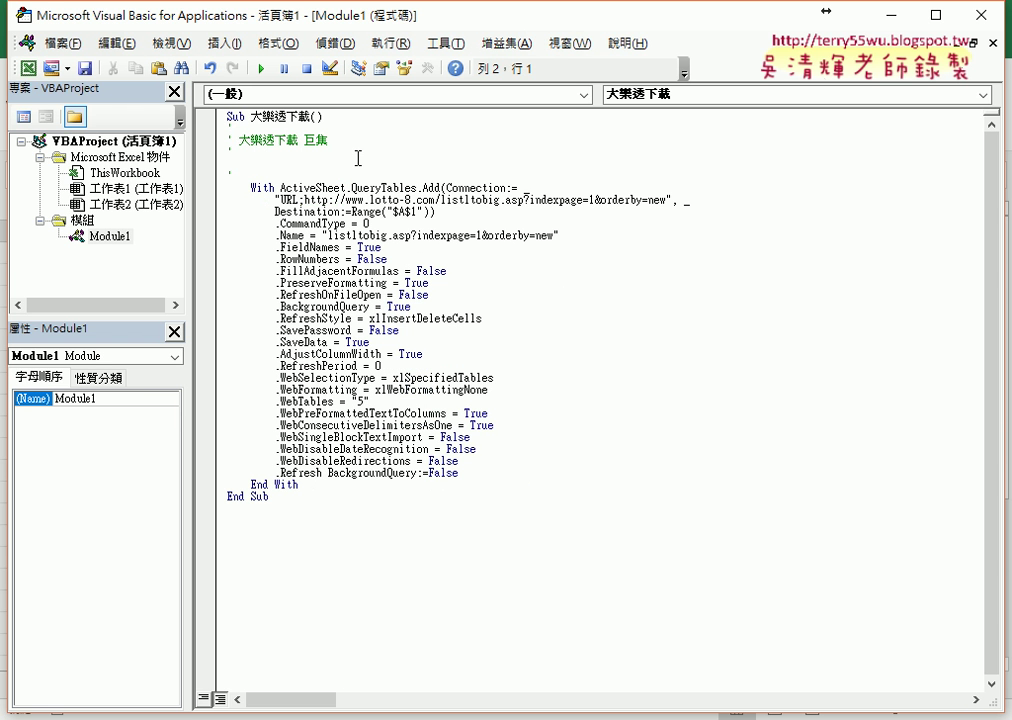
left_click(86, 238)
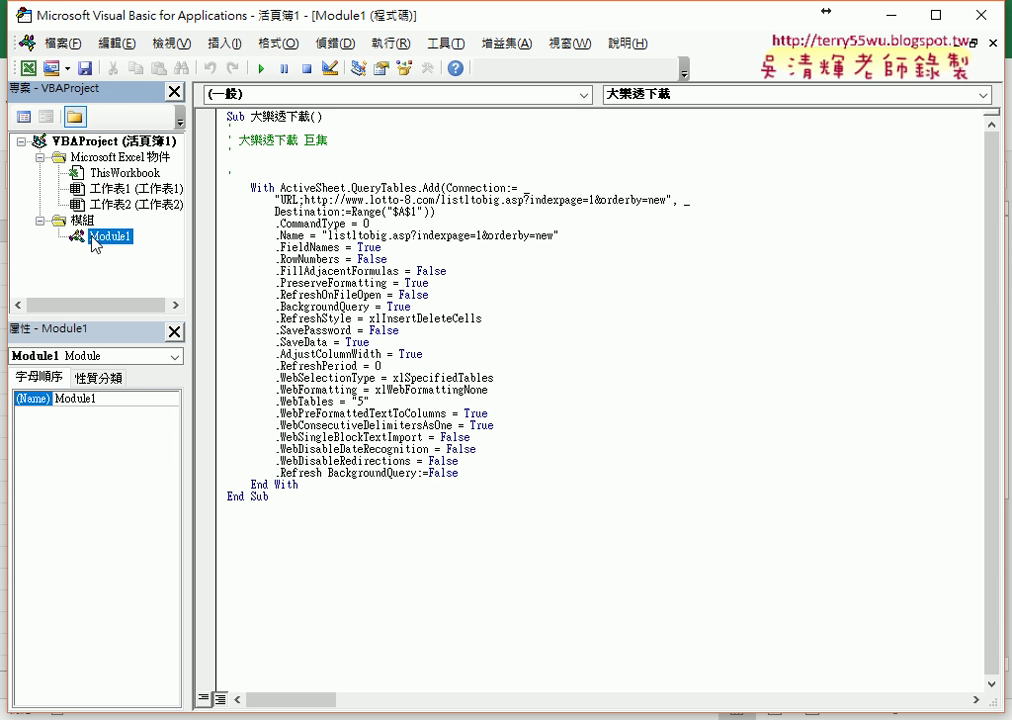
left_click_drag(250, 118, 311, 118)
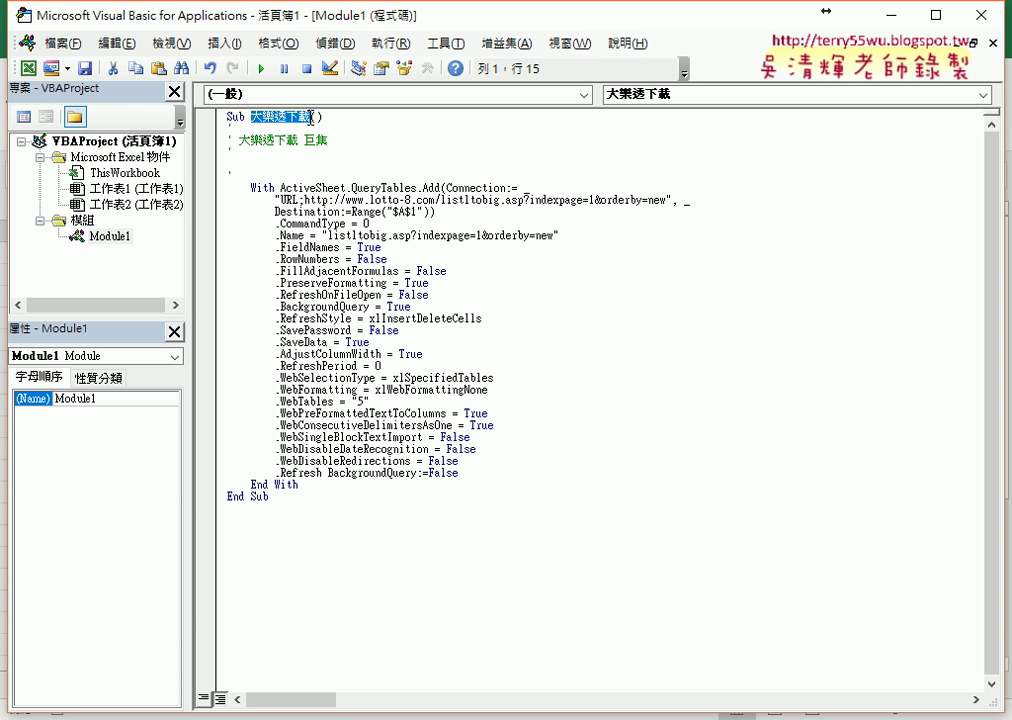
Set the editor's code font size to 12 under 選項 > 撰寫風格
left_click(445, 43)
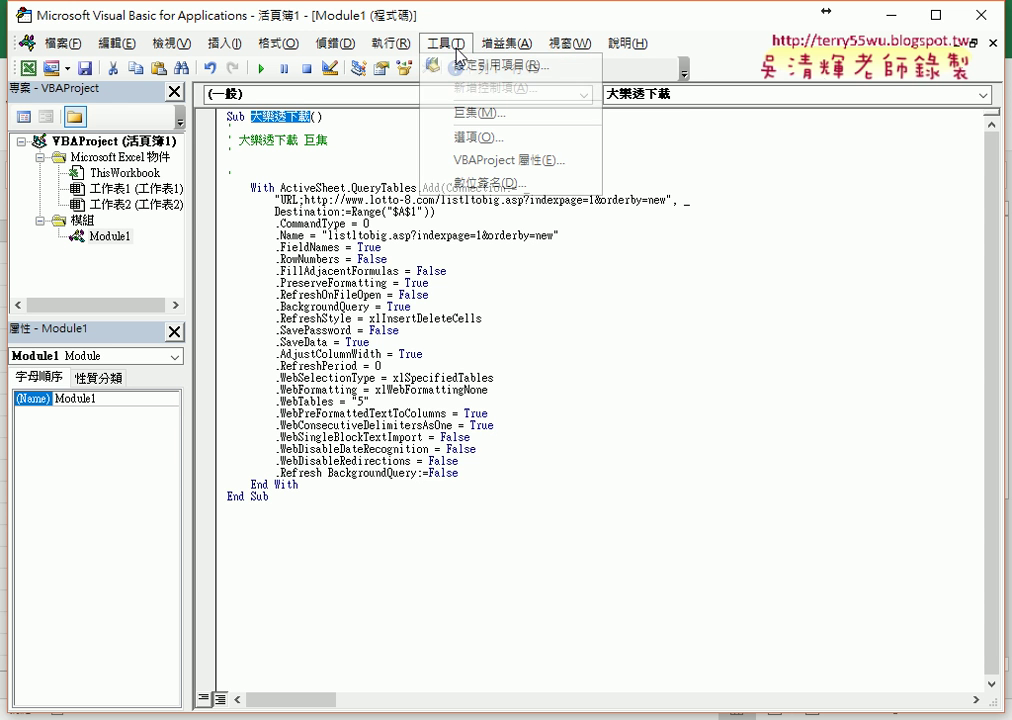
left_click(475, 137)
left_click(397, 182)
left_click(609, 270)
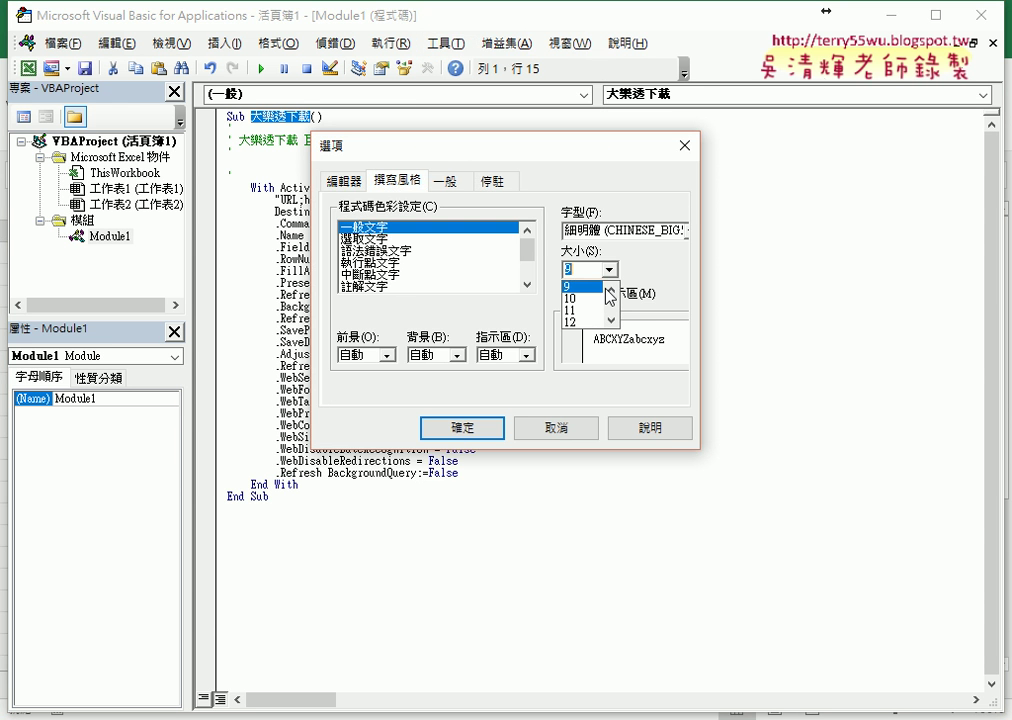
left_click(588, 322)
left_click(462, 430)
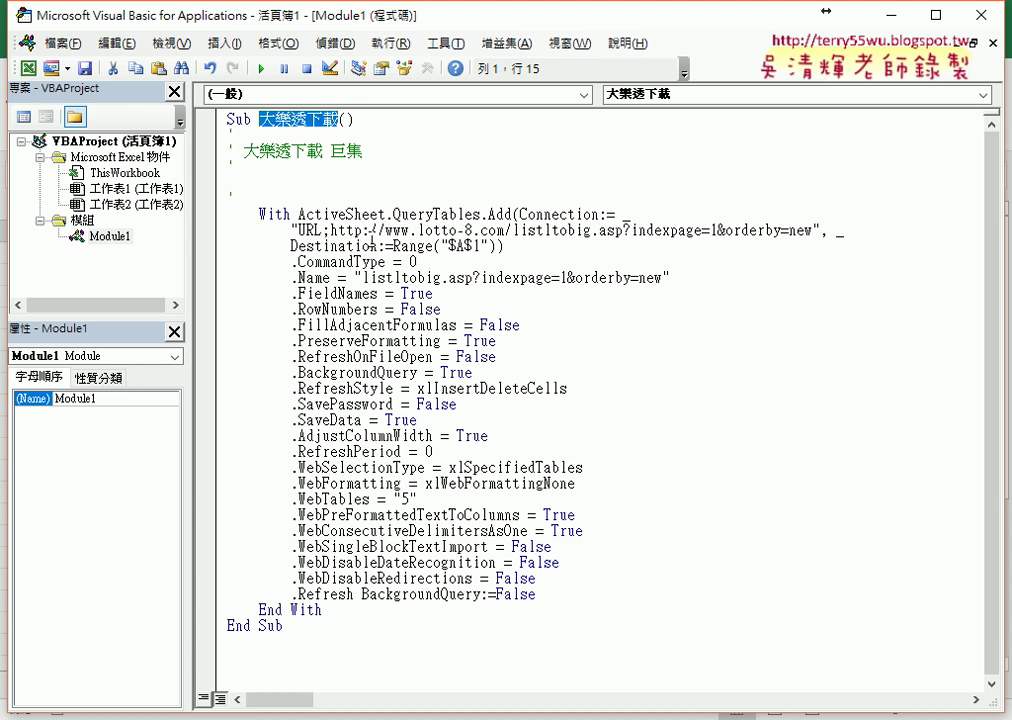
Delete the recorded comment lines and the leftover blank line under Sub 大樂透下載()
left_click_drag(232, 205, 229, 133)
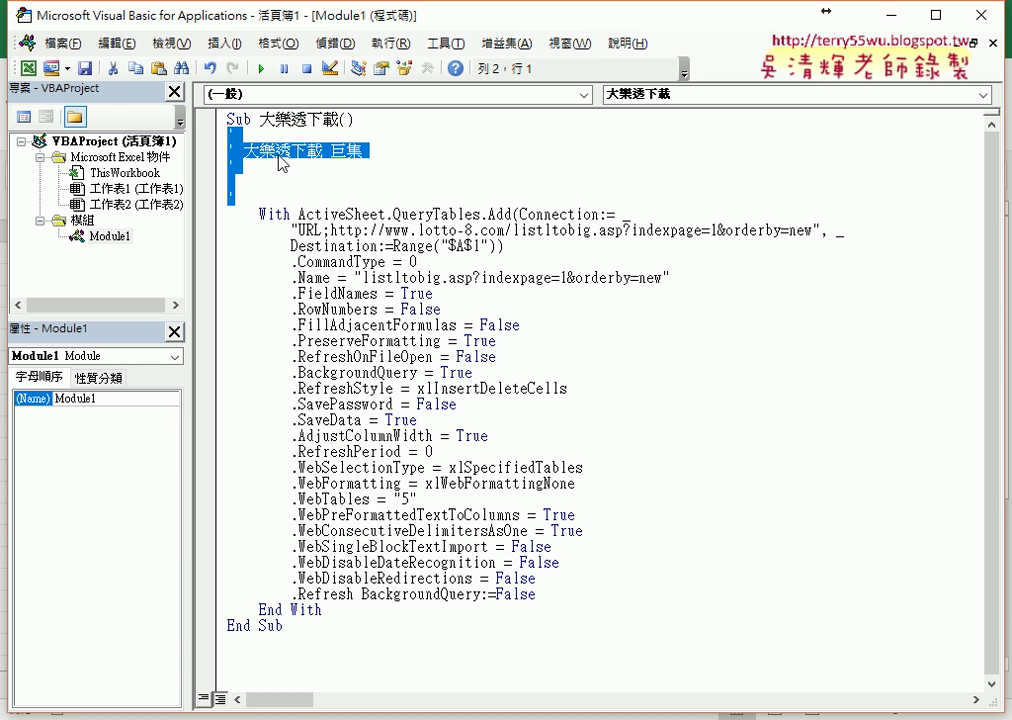
key("Delete")
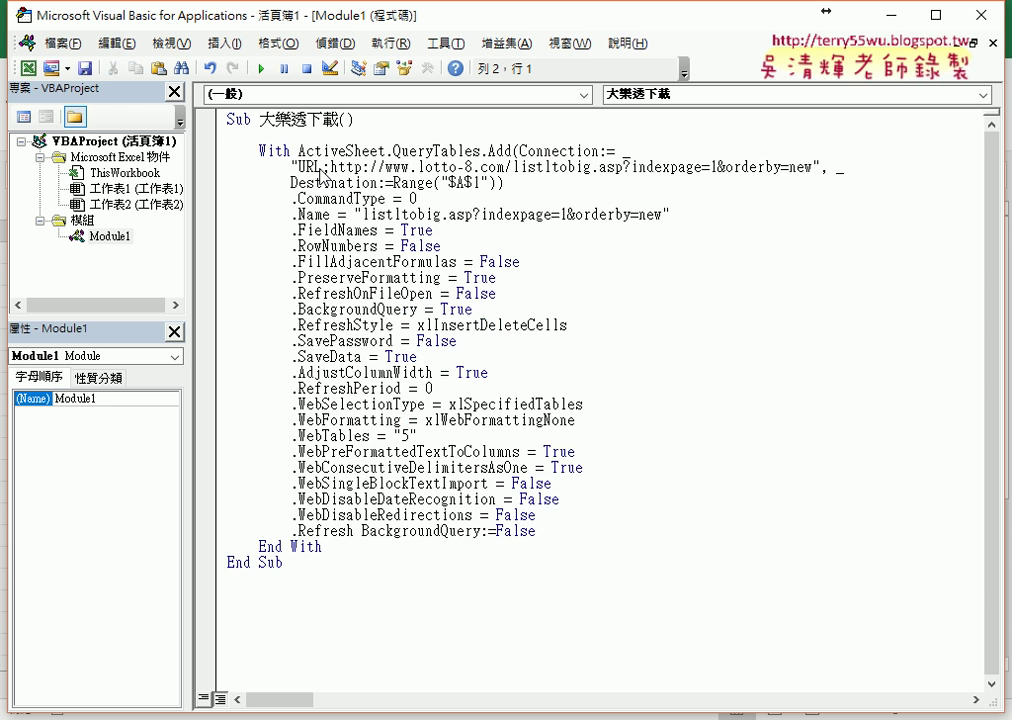
key("Delete")
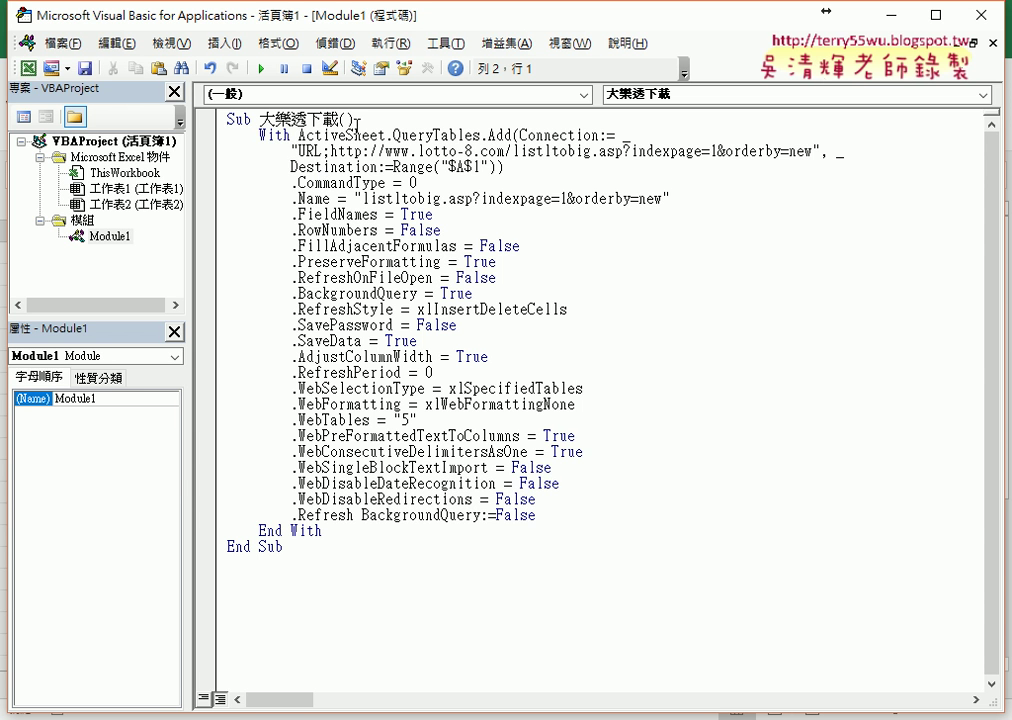
Highlight With, End With and ActiveSheet to show the query block's structure
left_click(259, 135)
double_click(262, 136)
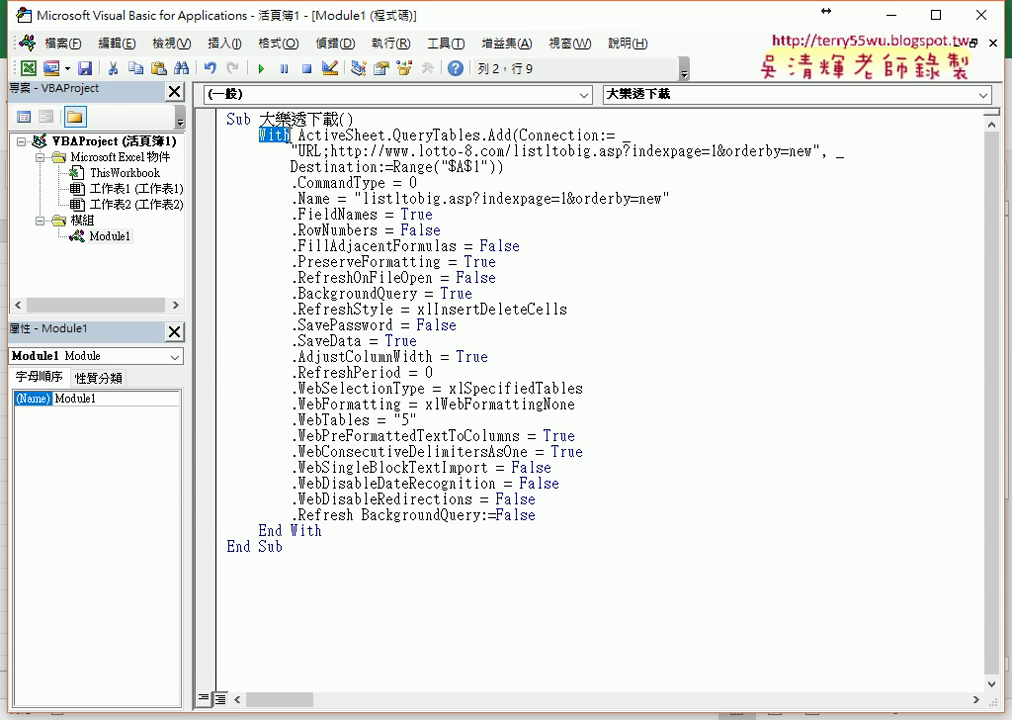
left_click(259, 528)
left_click_drag(259, 528, 322, 529)
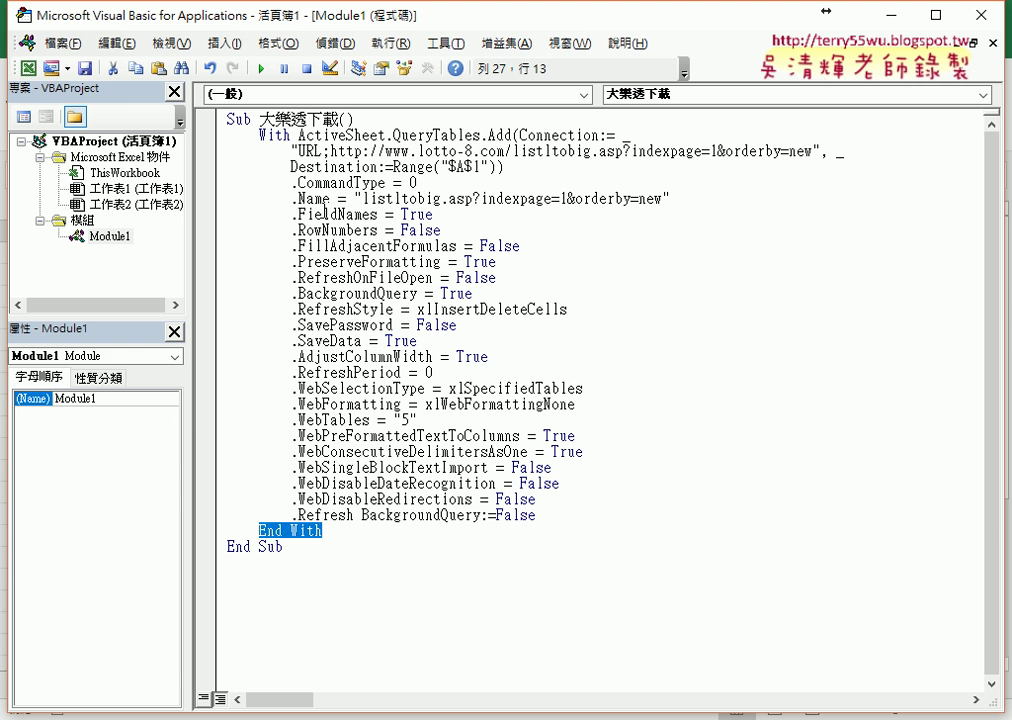
left_click_drag(298, 135, 386, 135)
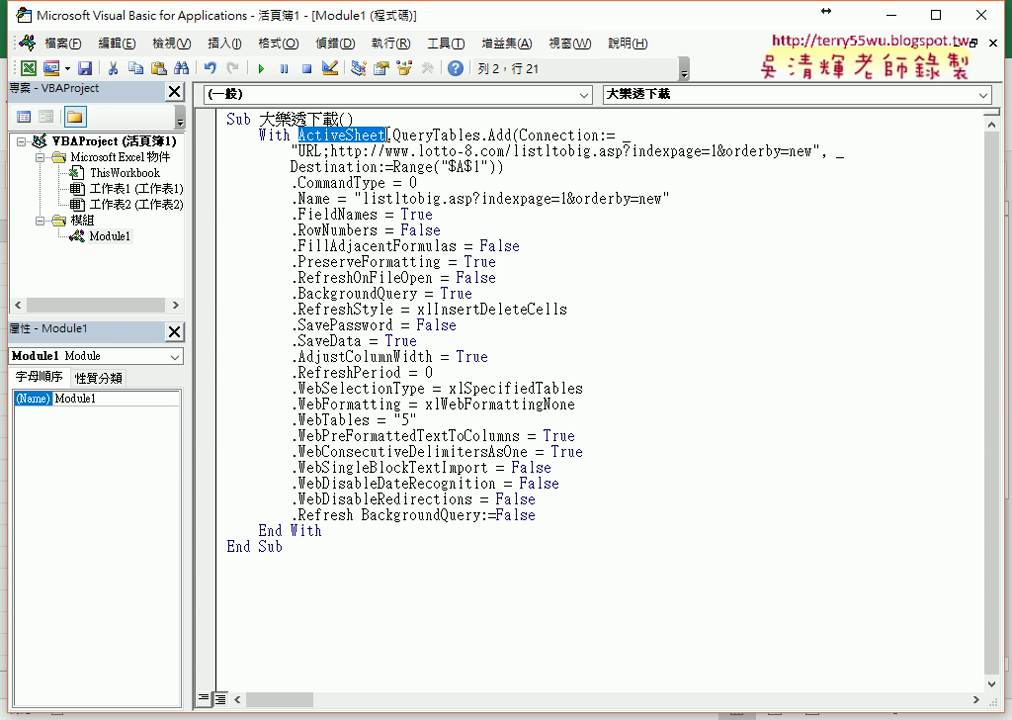
left_click(345, 135)
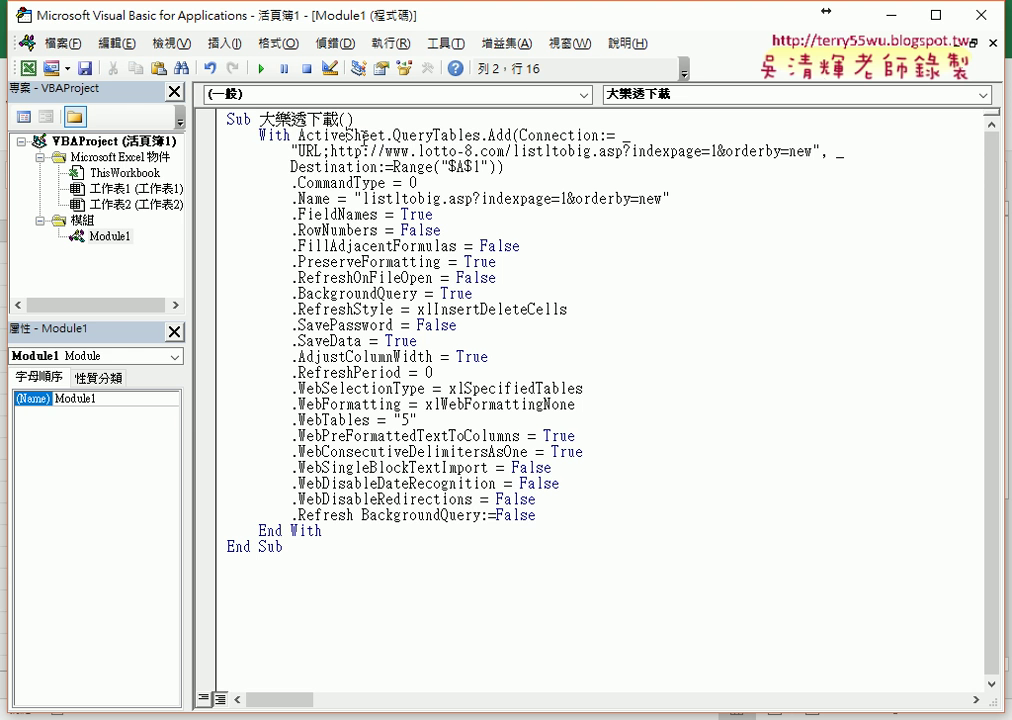
left_click_drag(385, 135, 347, 135)
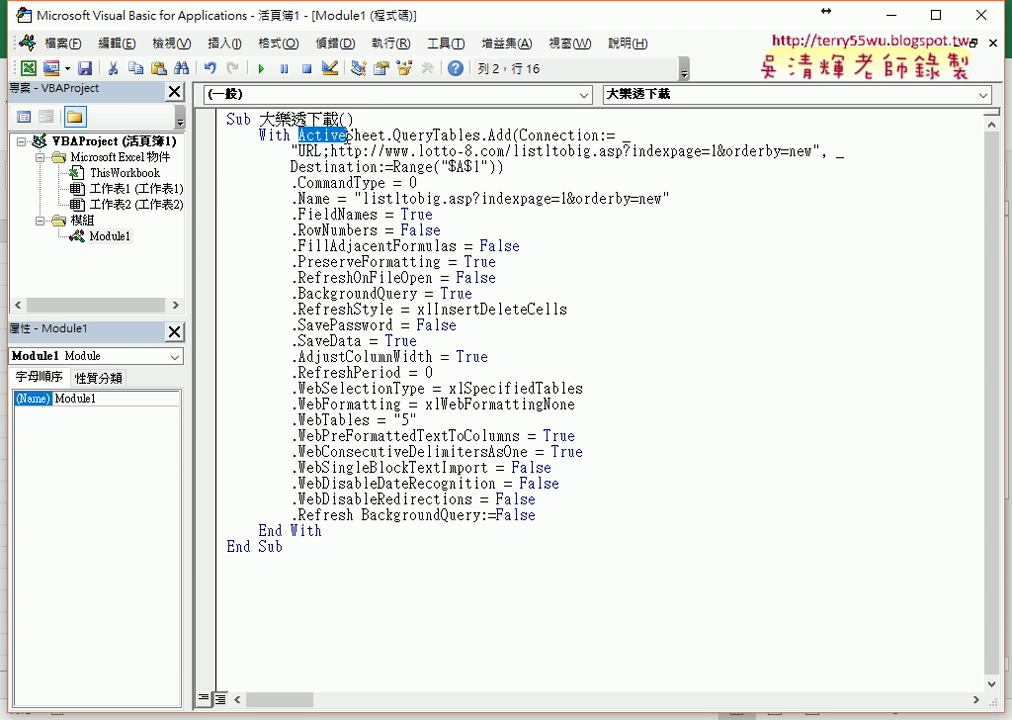
left_click(394, 135)
left_click_drag(394, 135, 432, 135)
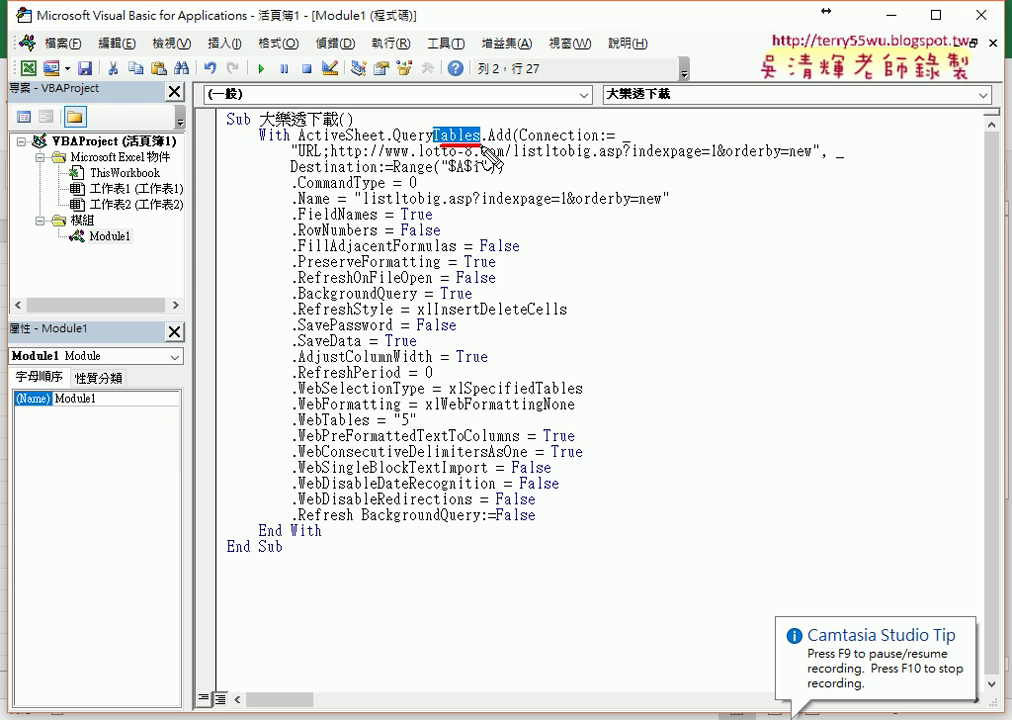
left_click_drag(297, 429, 422, 440)
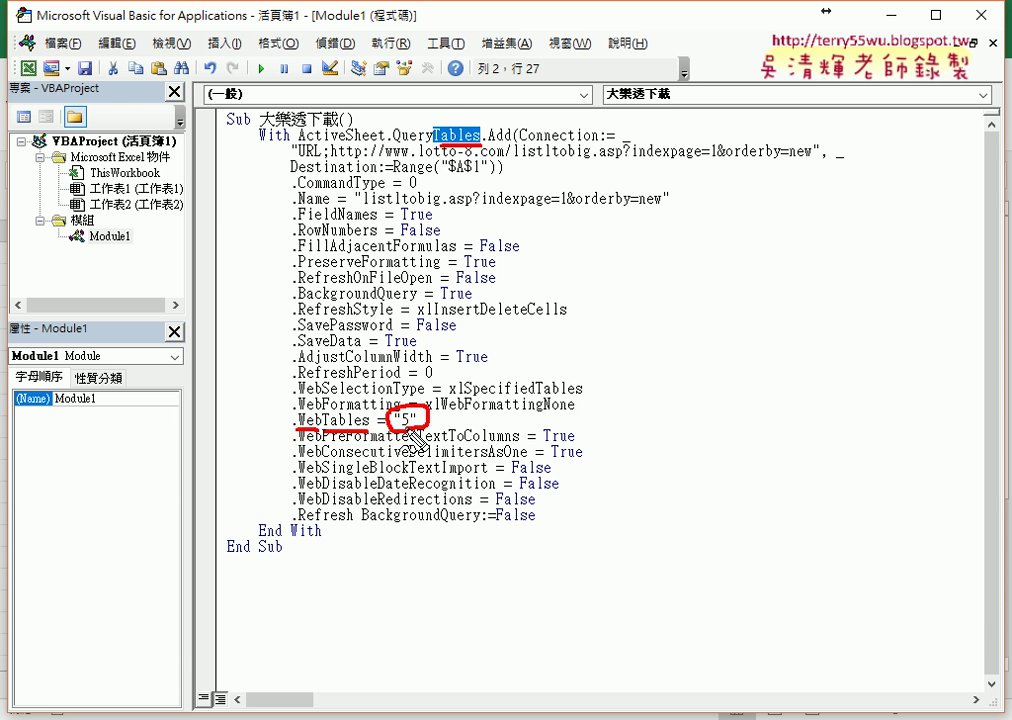
key("Escape")
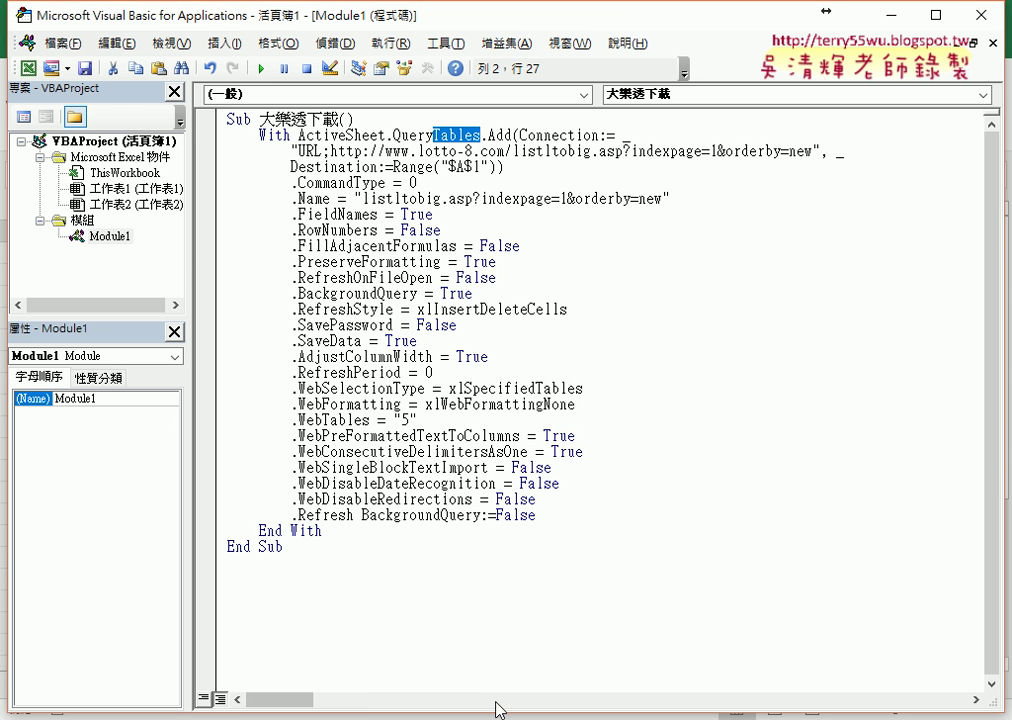
mouse_move(265, 715)
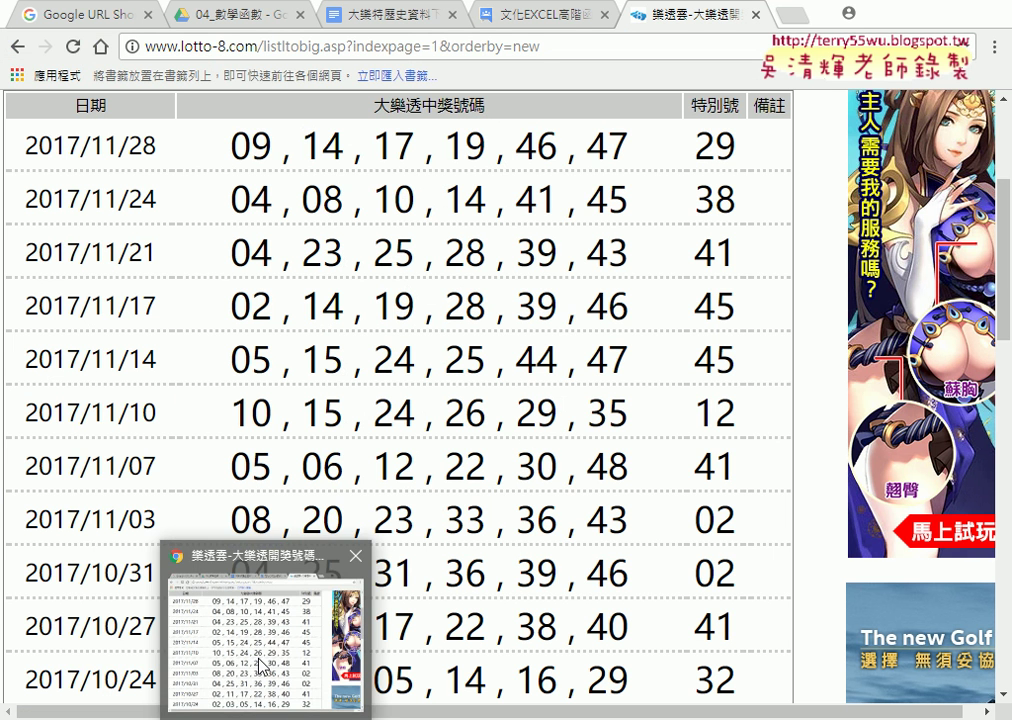
Bring up the lotto-8 results page in Chrome with DevTools and the Elements search
left_click(260, 660)
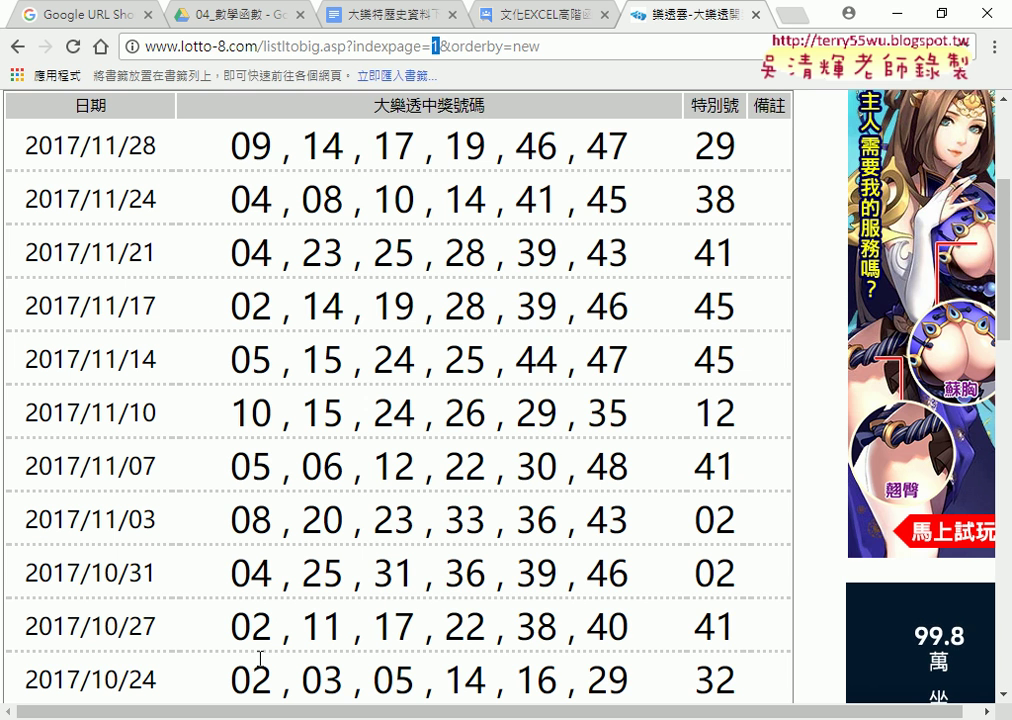
key("F12")
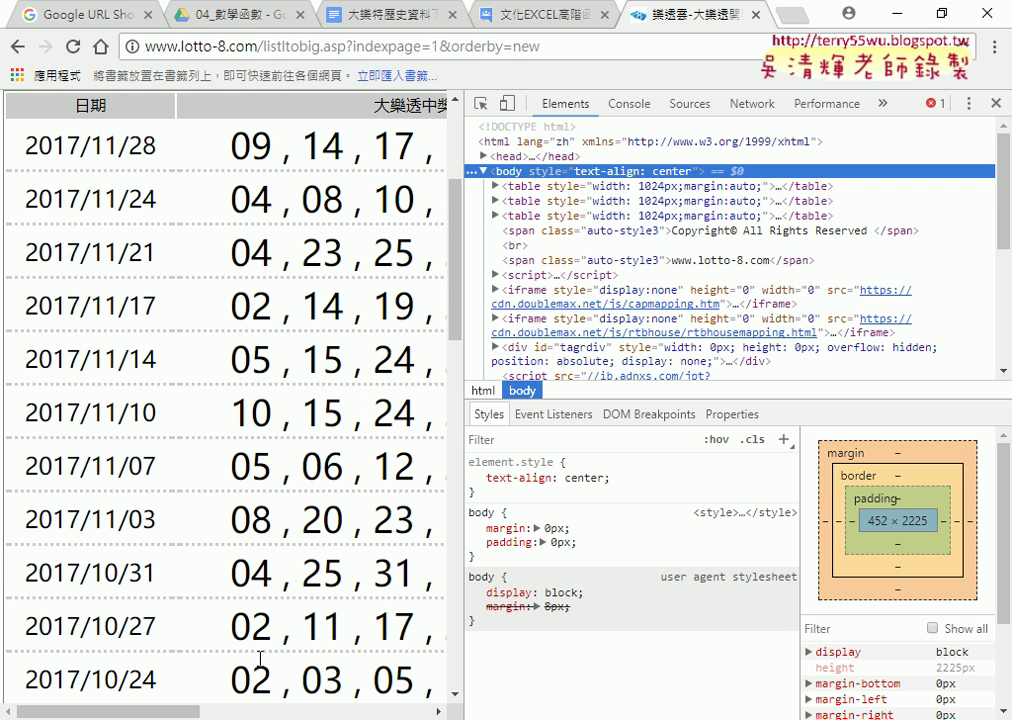
key("F12")
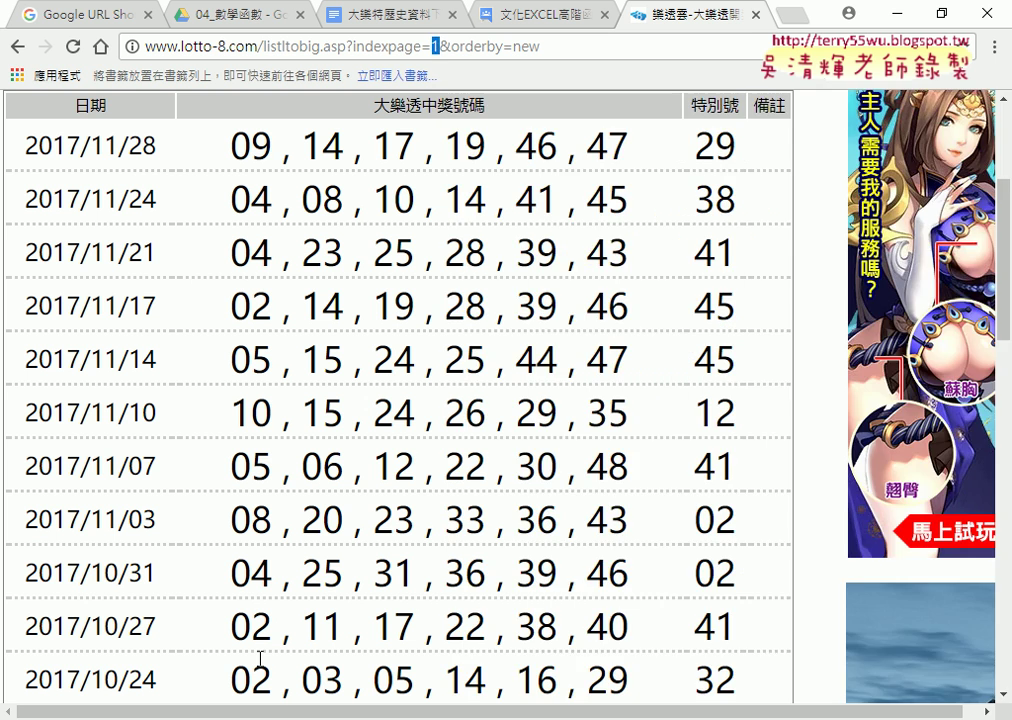
key("F12")
key("F12")
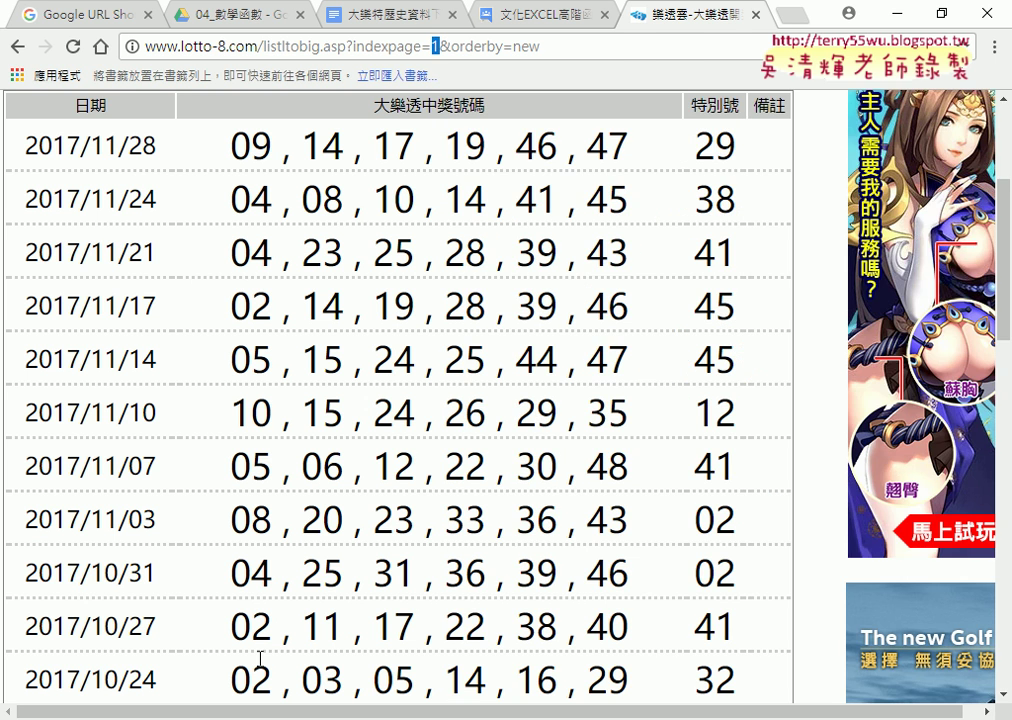
key("F12")
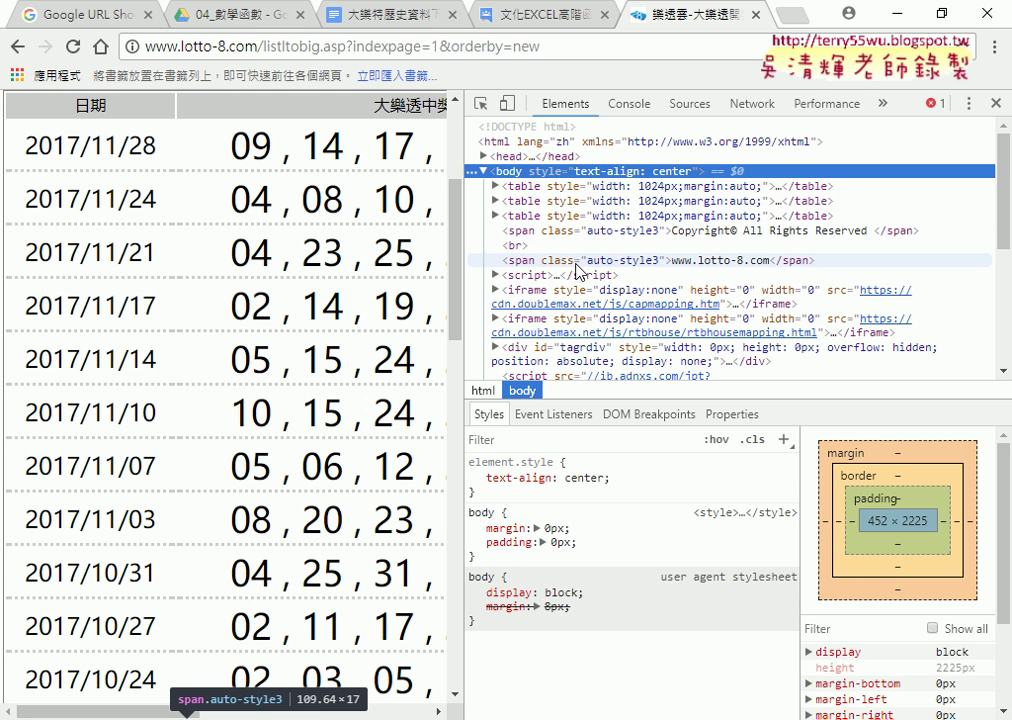
key("ctrl+f")
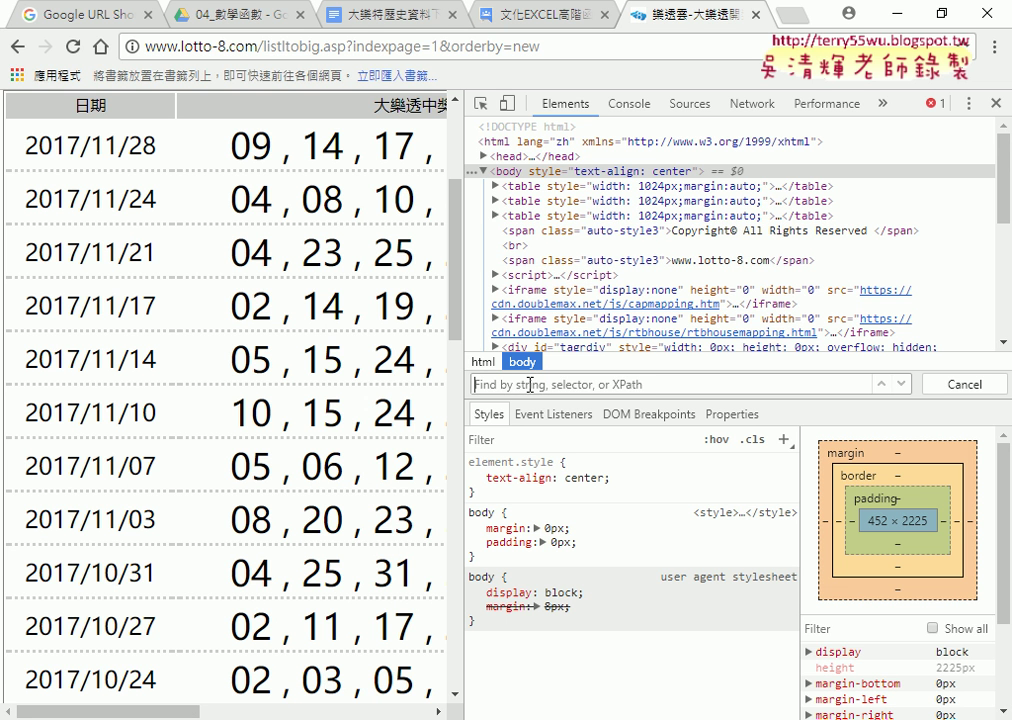
Search the page HTML for 'table' and step to the fifth match, the draw results table
type("ta")
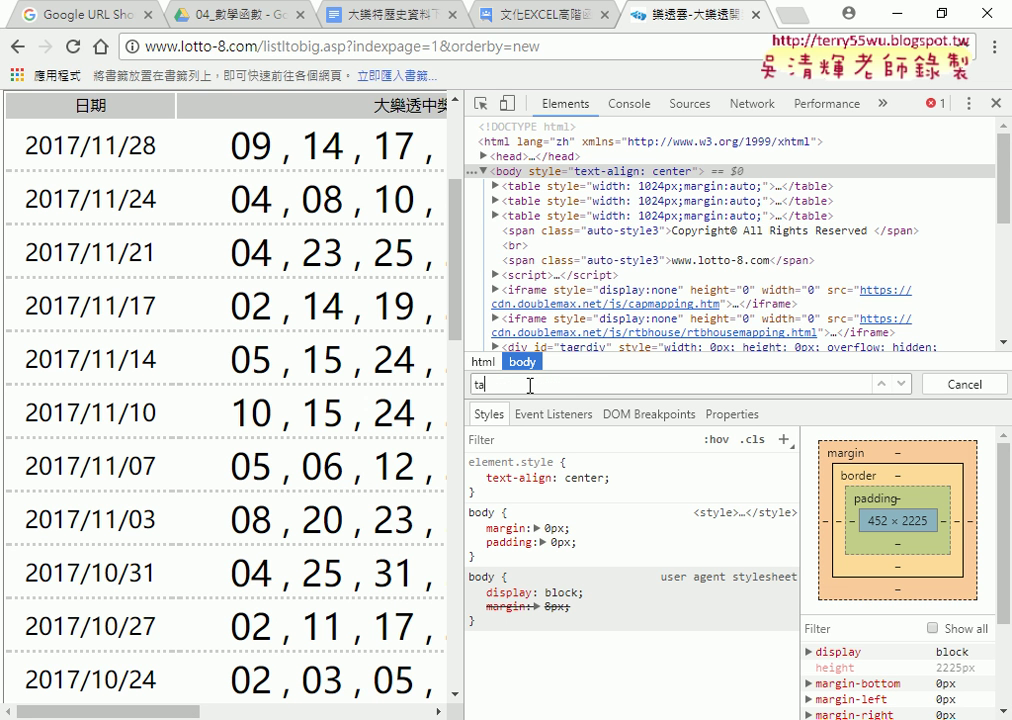
type("ble")
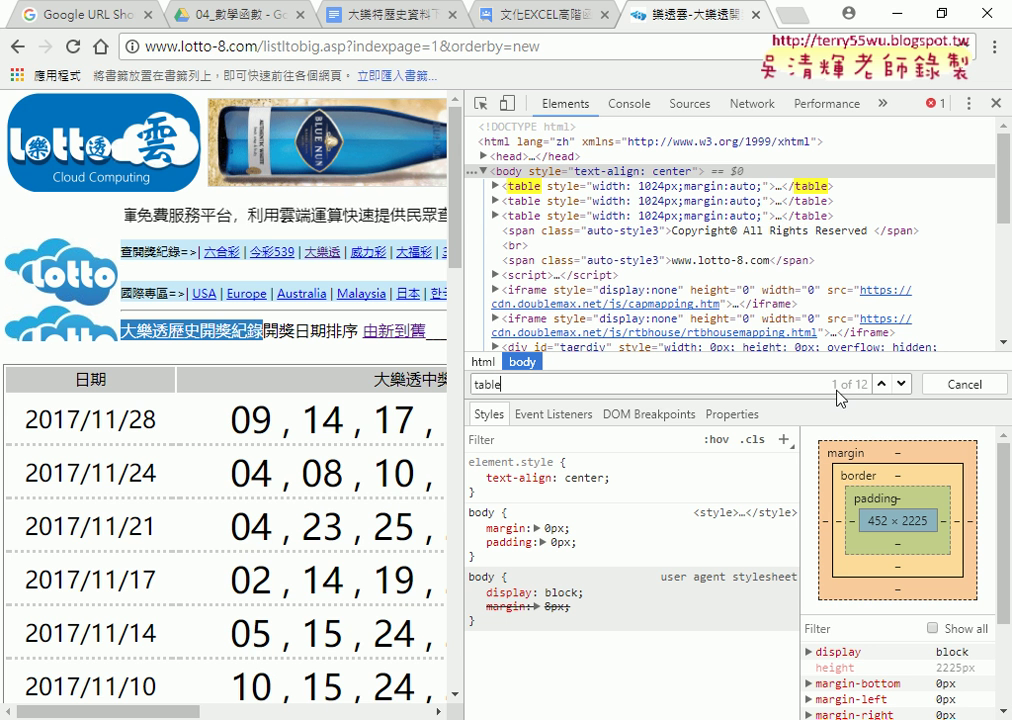
left_click(903, 384)
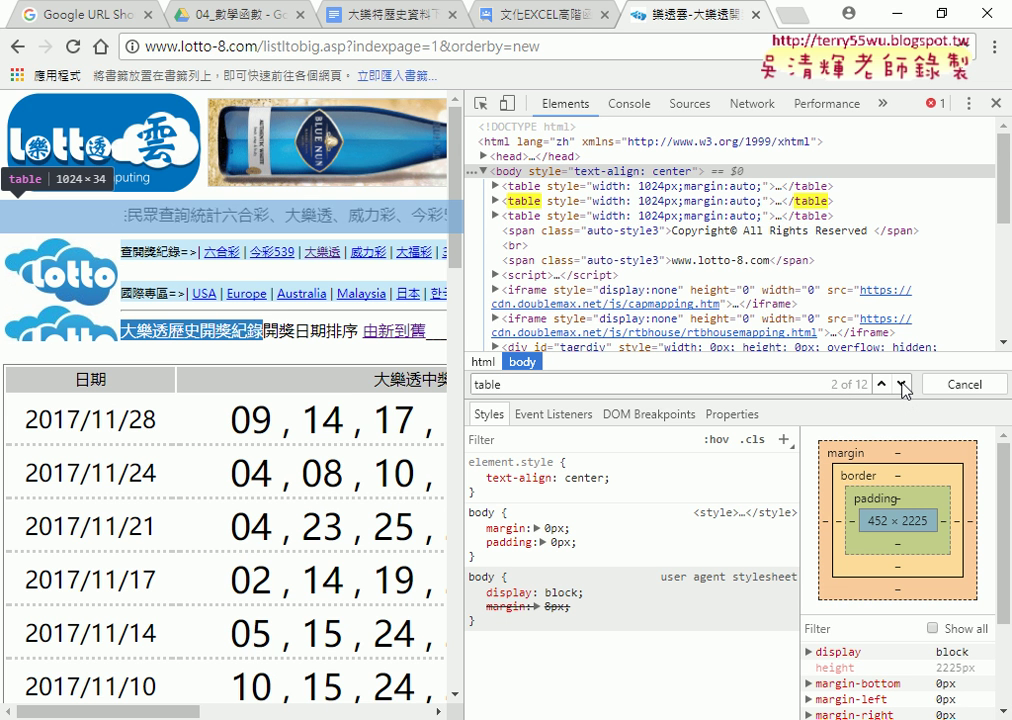
left_click(883, 384)
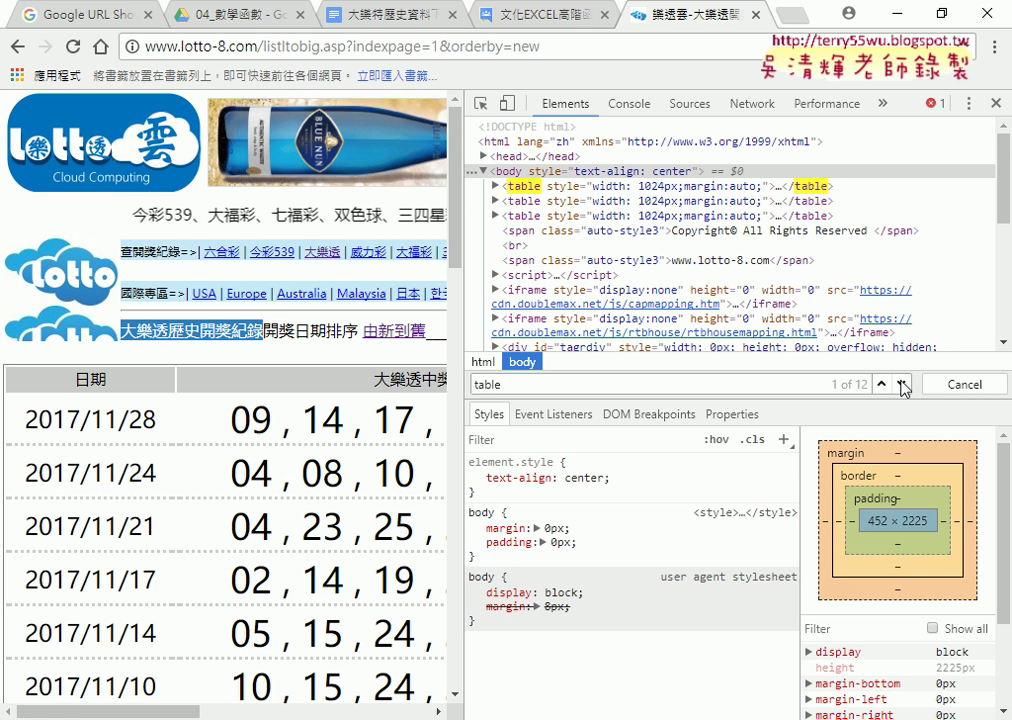
left_click(902, 385)
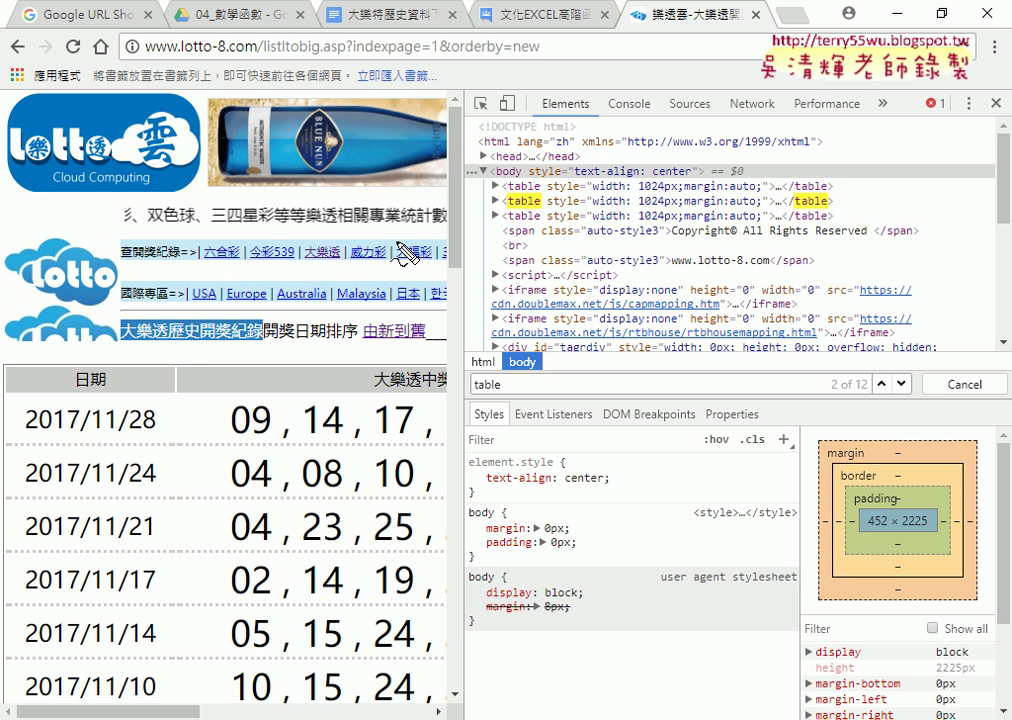
mouse_move(398, 240)
left_mouse_down()
mouse_move(447, 200)
mouse_move(361, 242)
left_mouse_up()
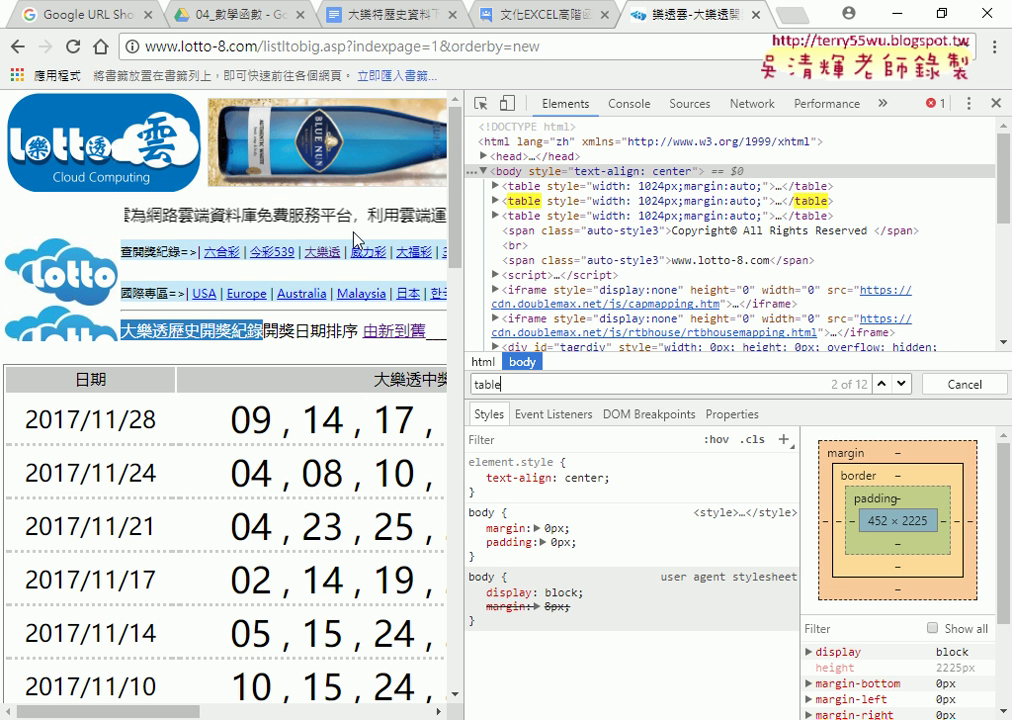
left_click(904, 387)
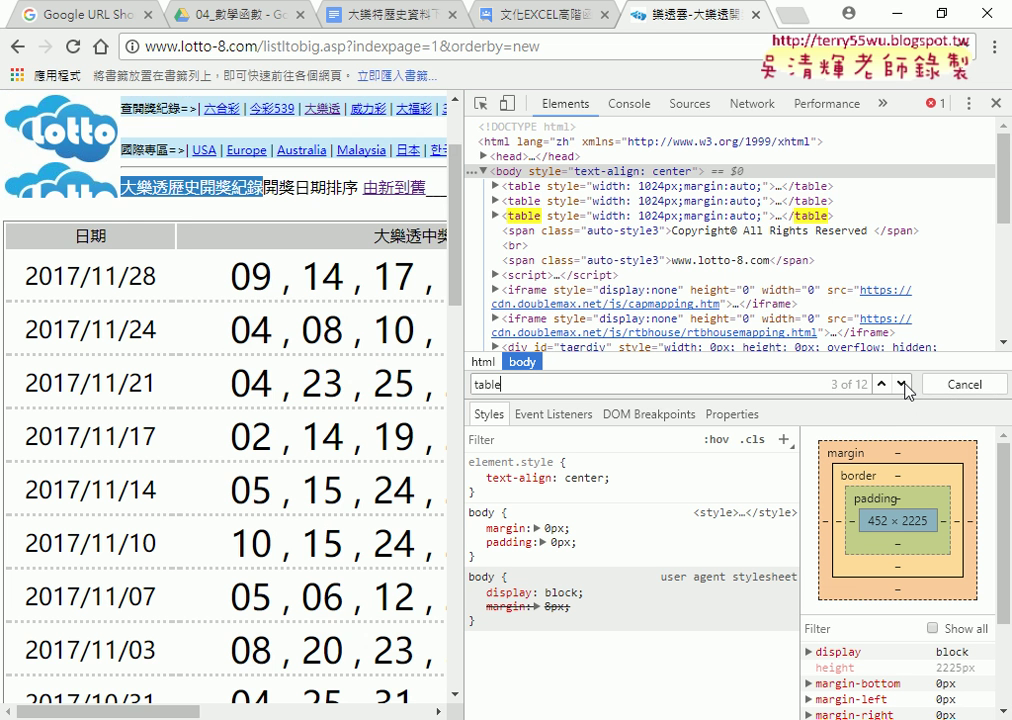
left_click(904, 387)
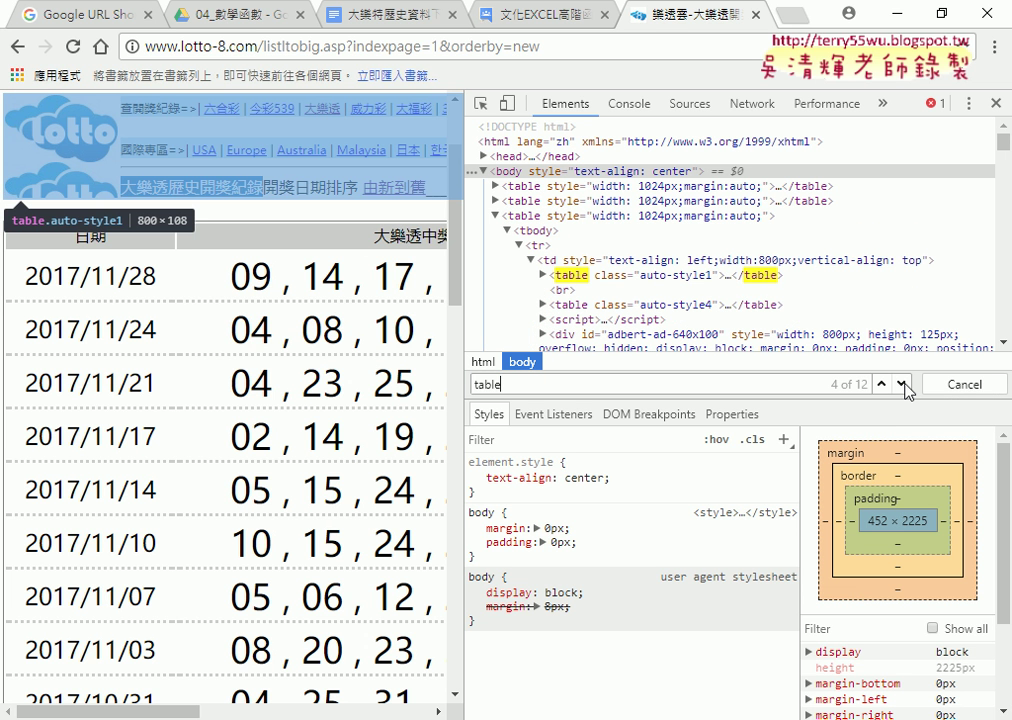
left_click(904, 387)
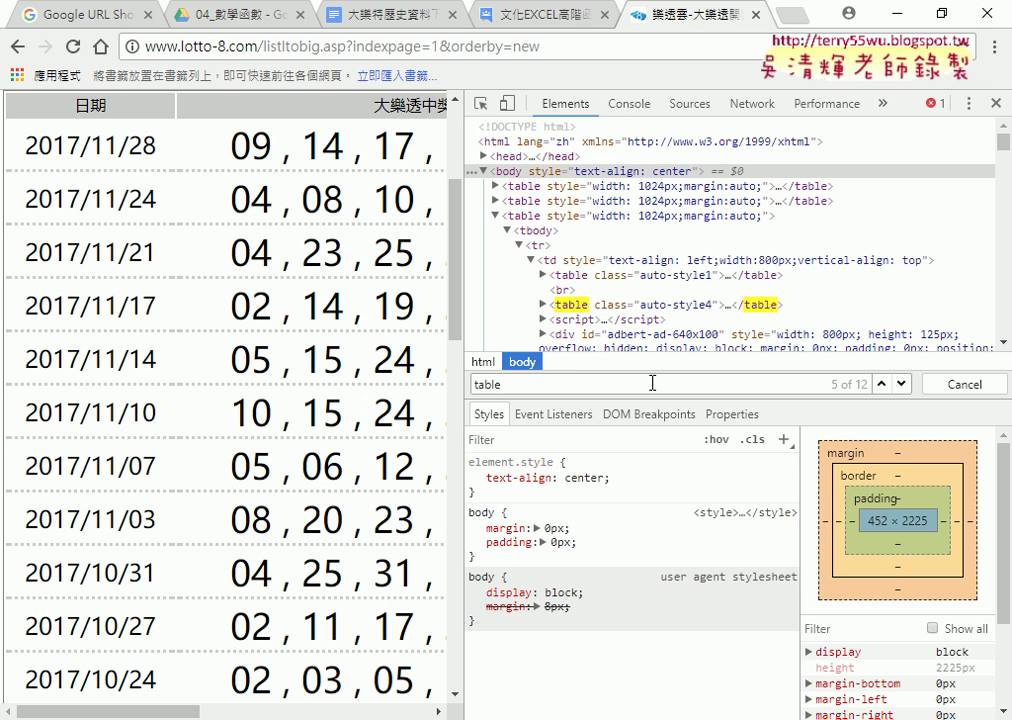
Reset the developer tools, reopen the element search, then close the DevTools panel
key("F12")
key("F12")
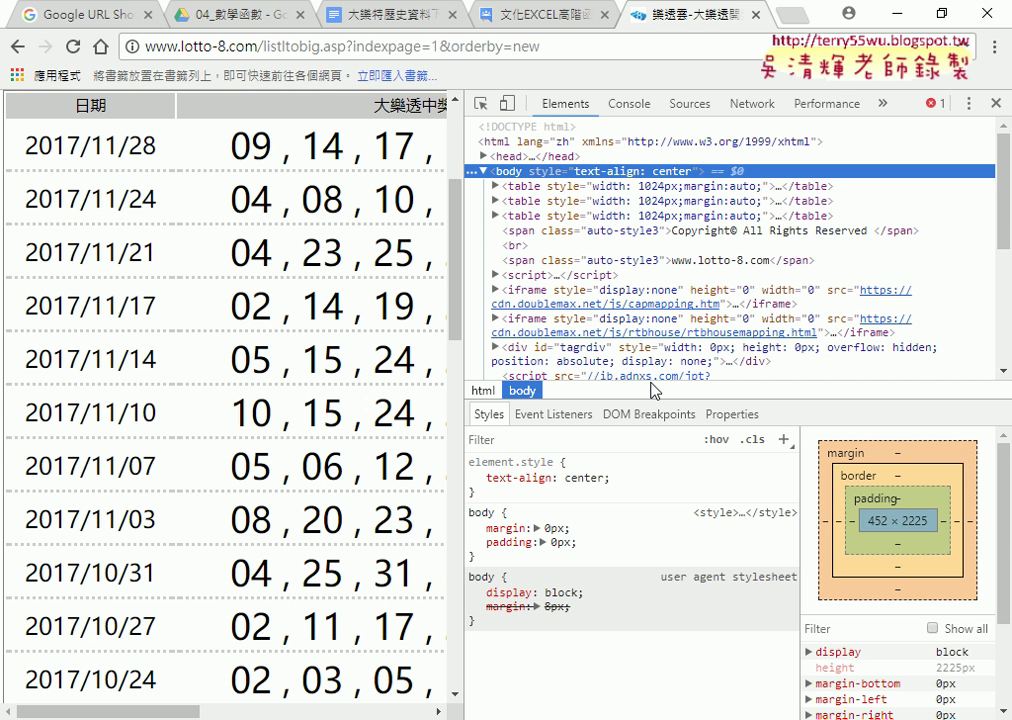
key("ctrl+f")
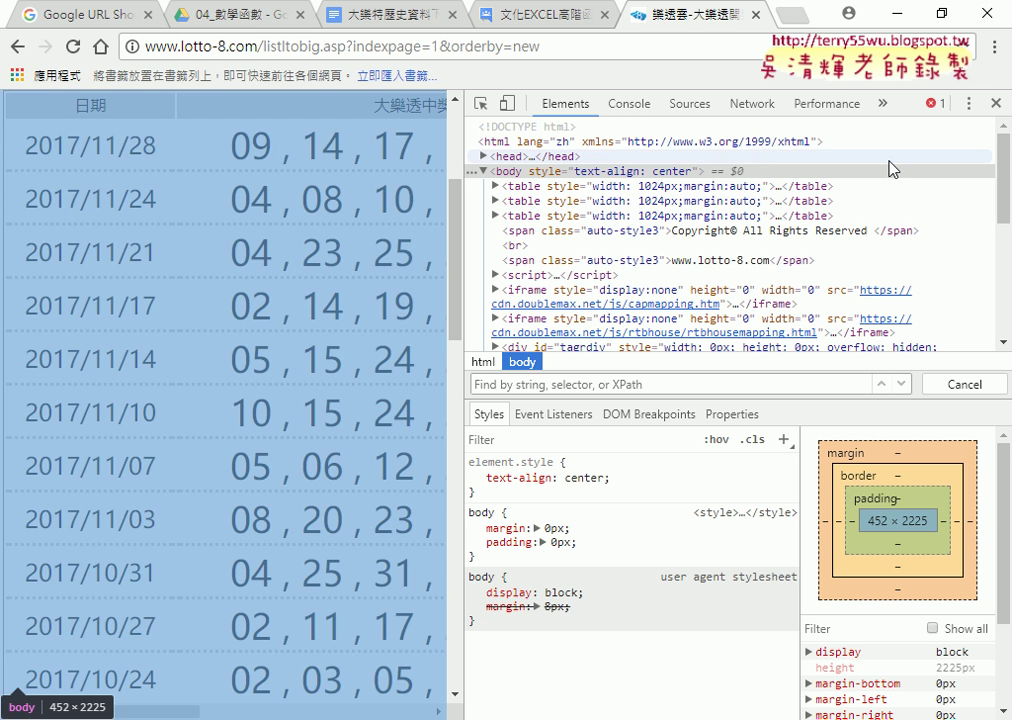
left_click(996, 103)
Minimize Chrome and review the recorded web-query code and its connection URL
left_click(895, 14)
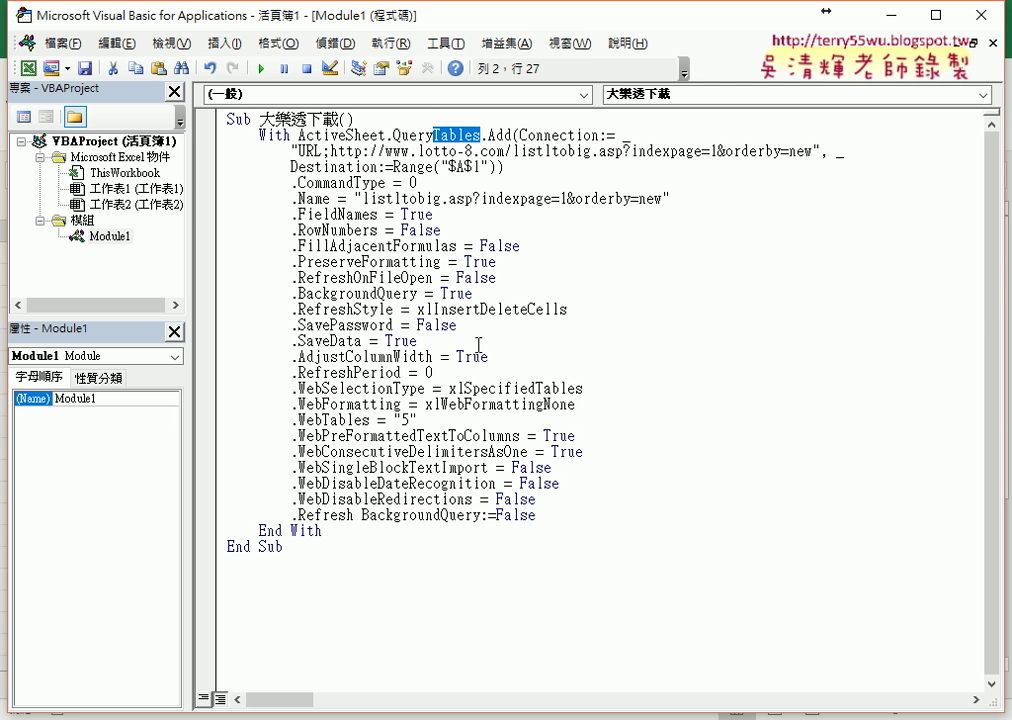
mouse_move(258, 135)
left_mouse_down()
mouse_move(437, 192)
mouse_move(321, 530)
left_mouse_up()
left_click(420, 309)
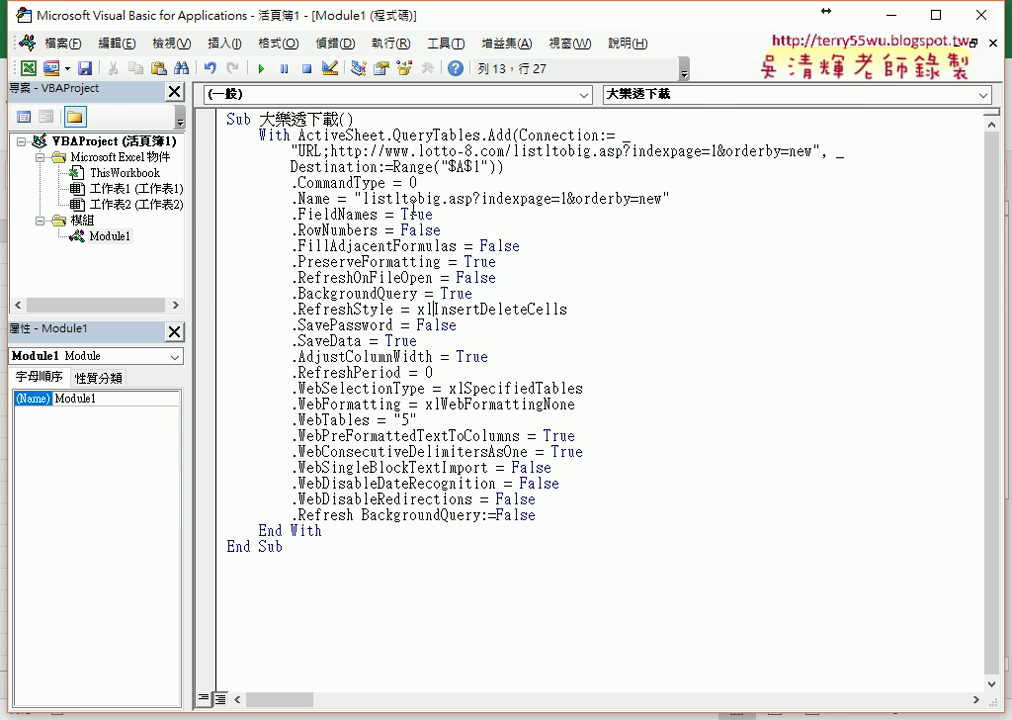
left_click_drag(298, 150, 813, 152)
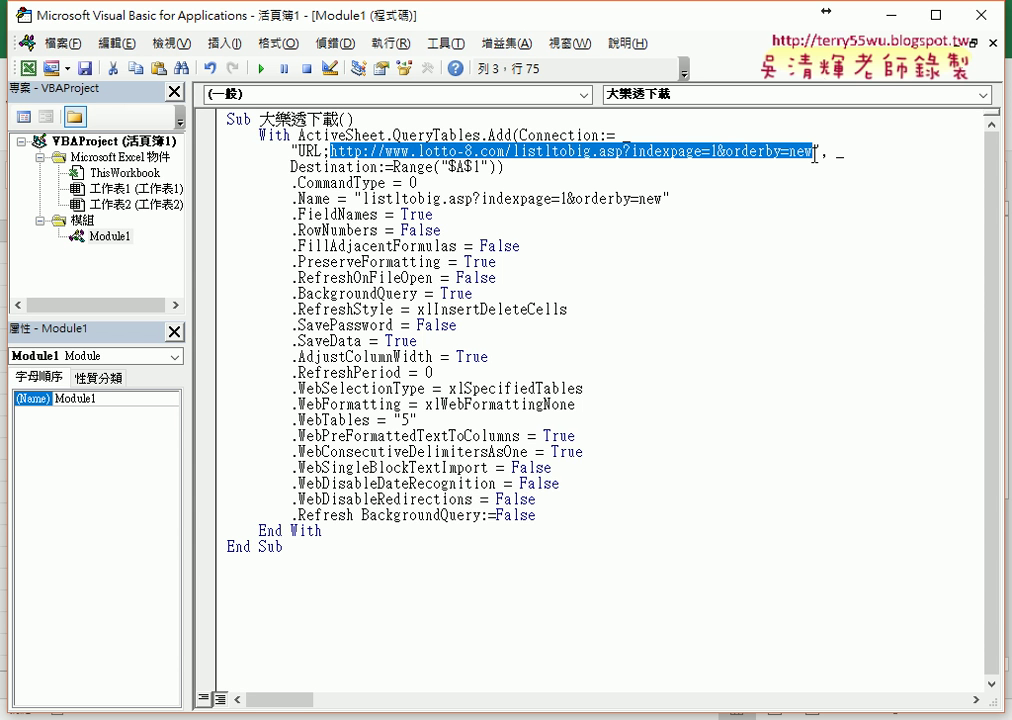
left_click(720, 152)
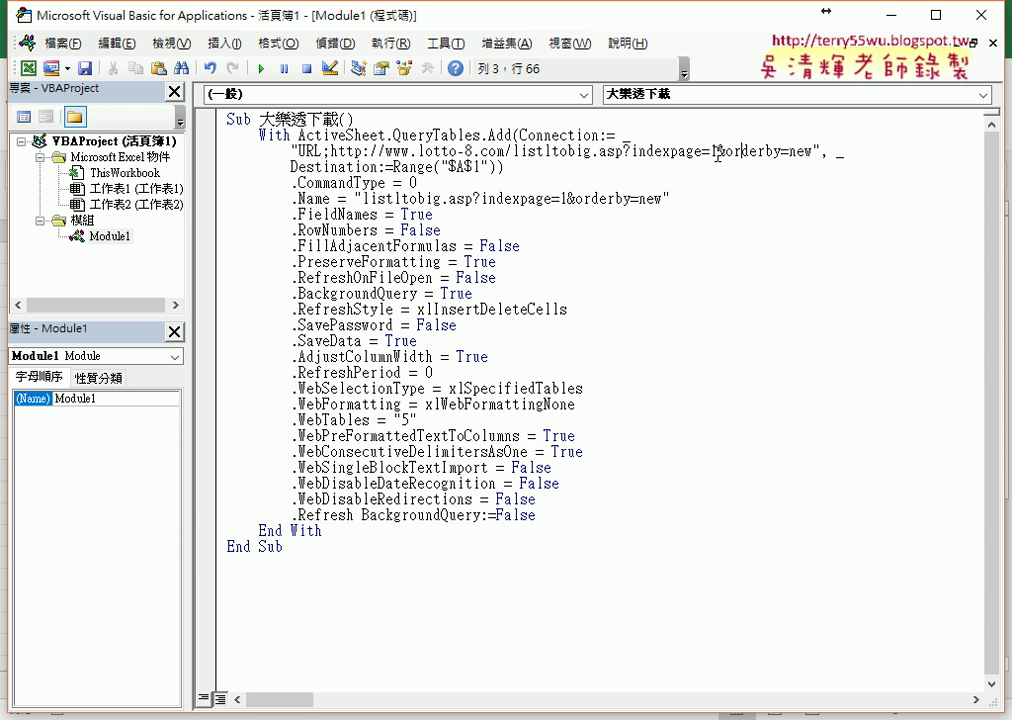
Highlight the URL's indexpage=1 parameter, then place the cursor at the Sub line's end
left_click_drag(632, 152, 711, 152)
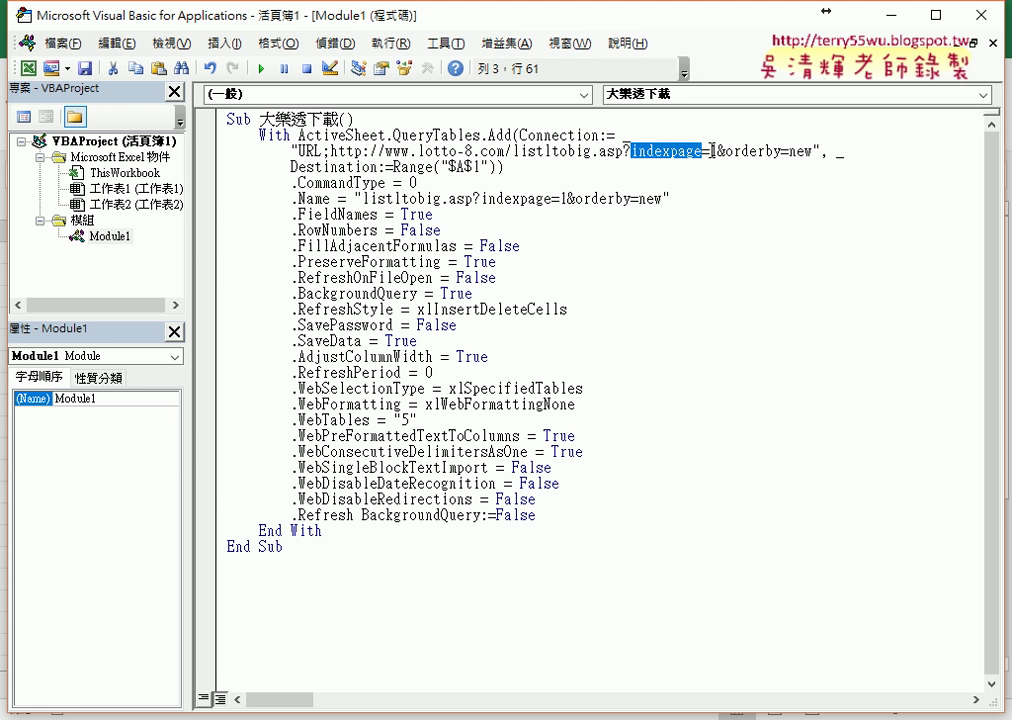
double_click(714, 151)
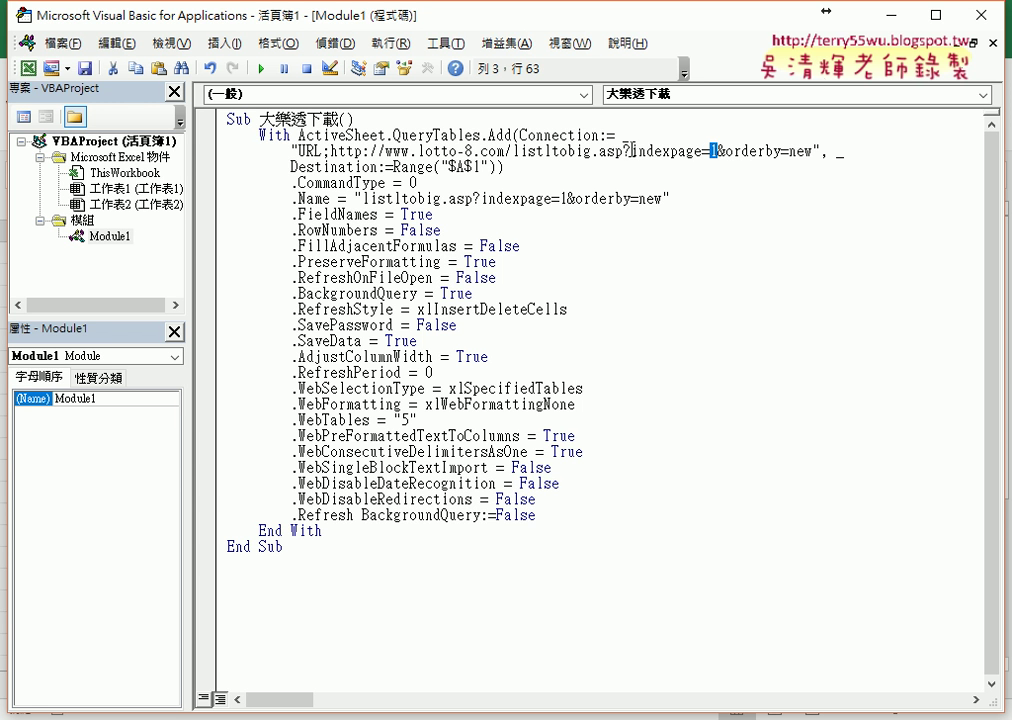
left_click(446, 122)
Write a For i = 1 To 50 … Next loop below the Sub line
key("Return")
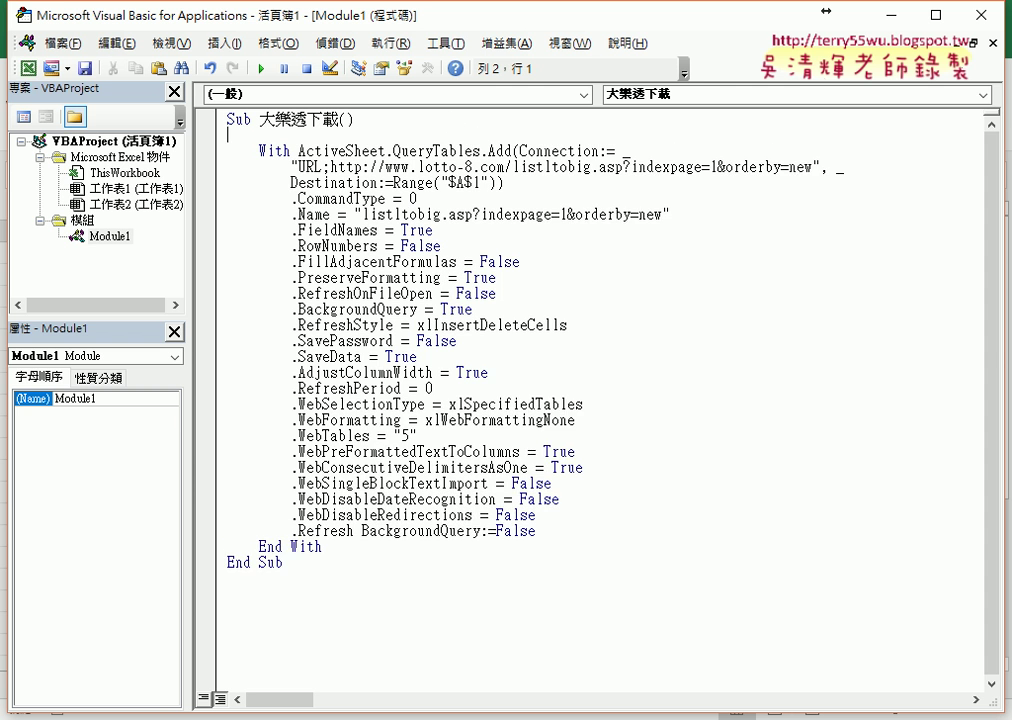
key("Return")
key("Up")
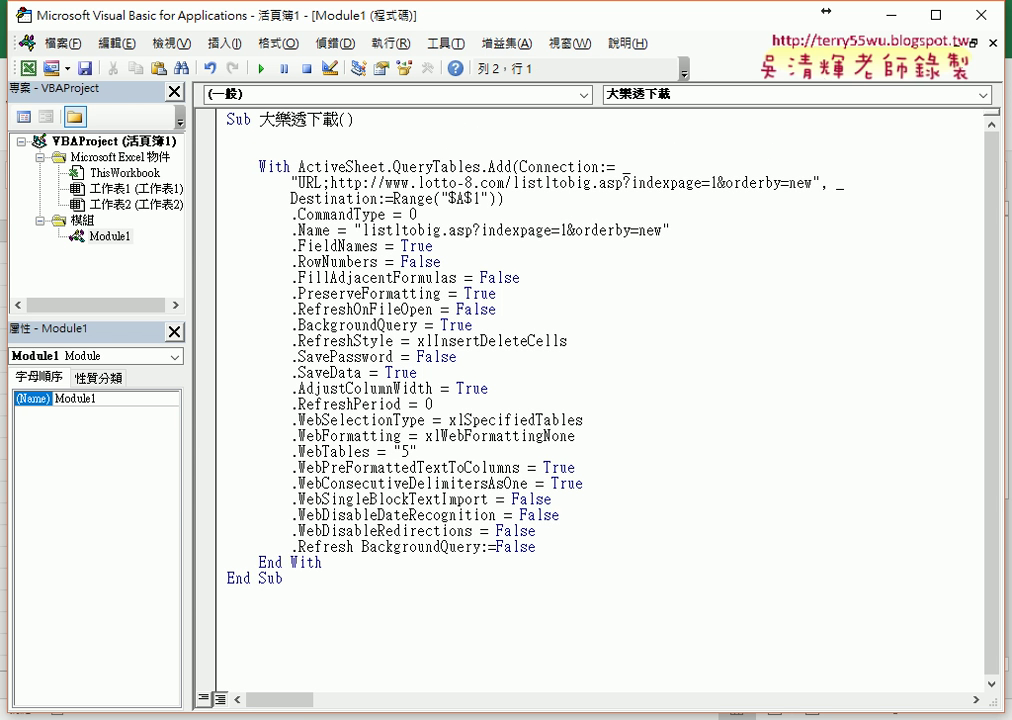
key("Tab")
type("ㄈㄜ")
key("Escape")
type("for ")
type("i=1 ")
type("to 50")
key("Return")
key("Return")
type("nex")
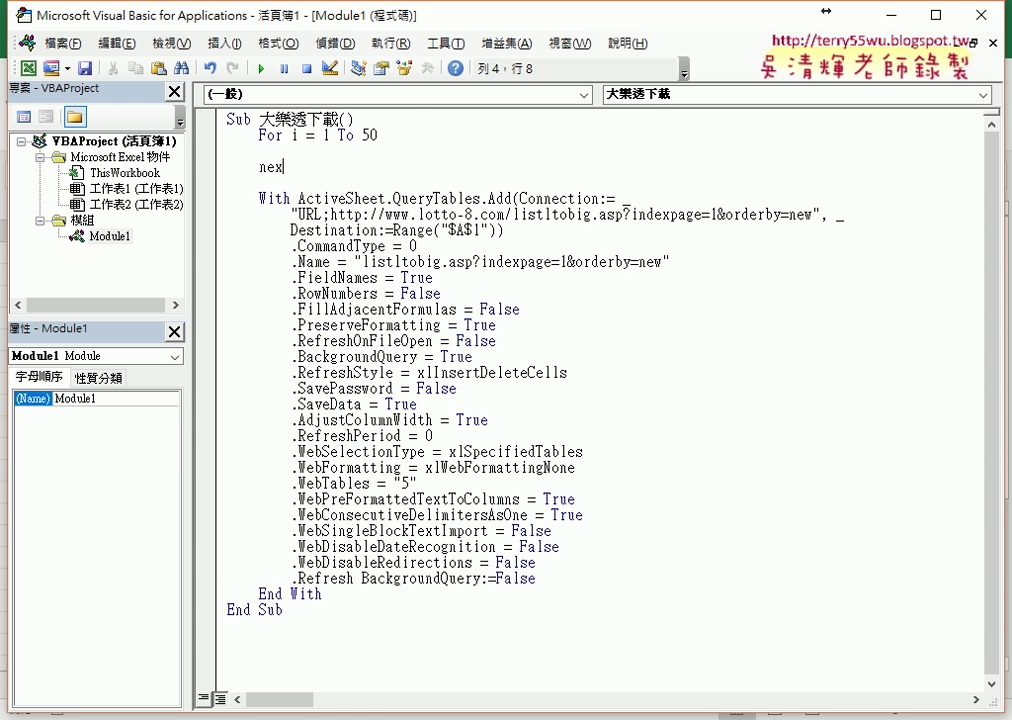
type("t")
key("Up")
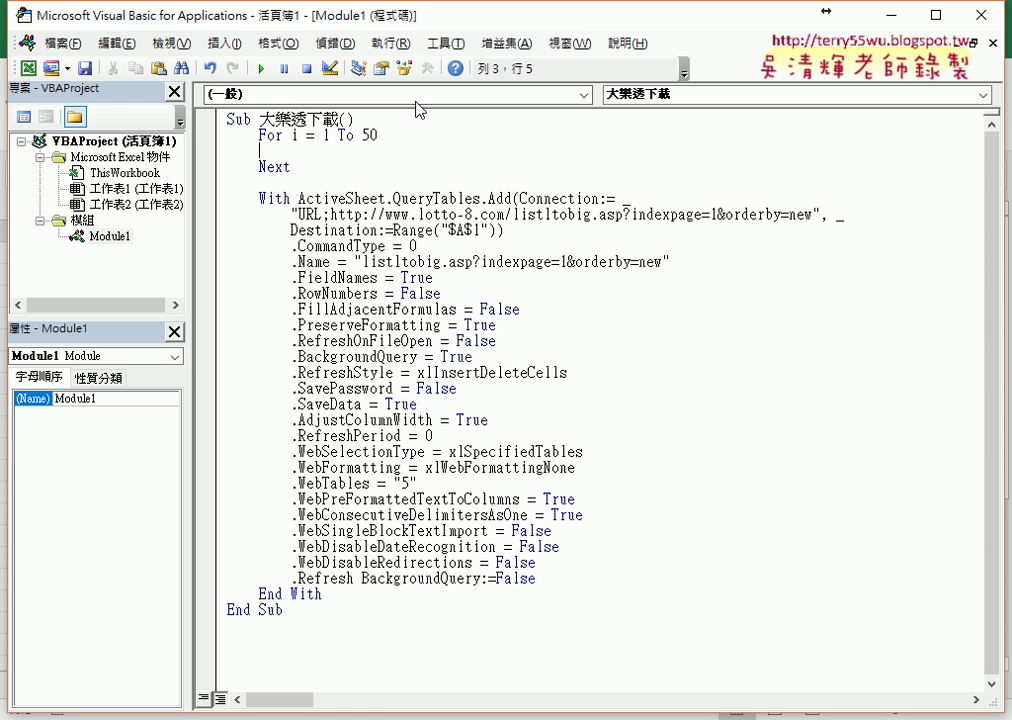
Move the With…End With web-query block inside the loop and indent it one level
left_click(291, 135)
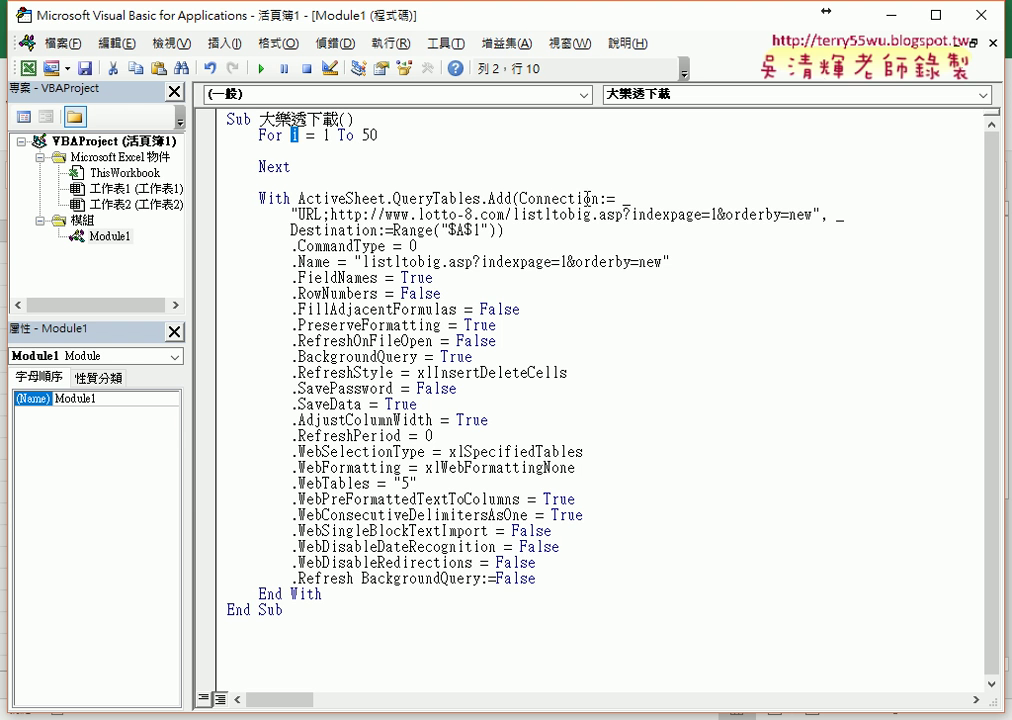
double_click(714, 214)
left_click(322, 593)
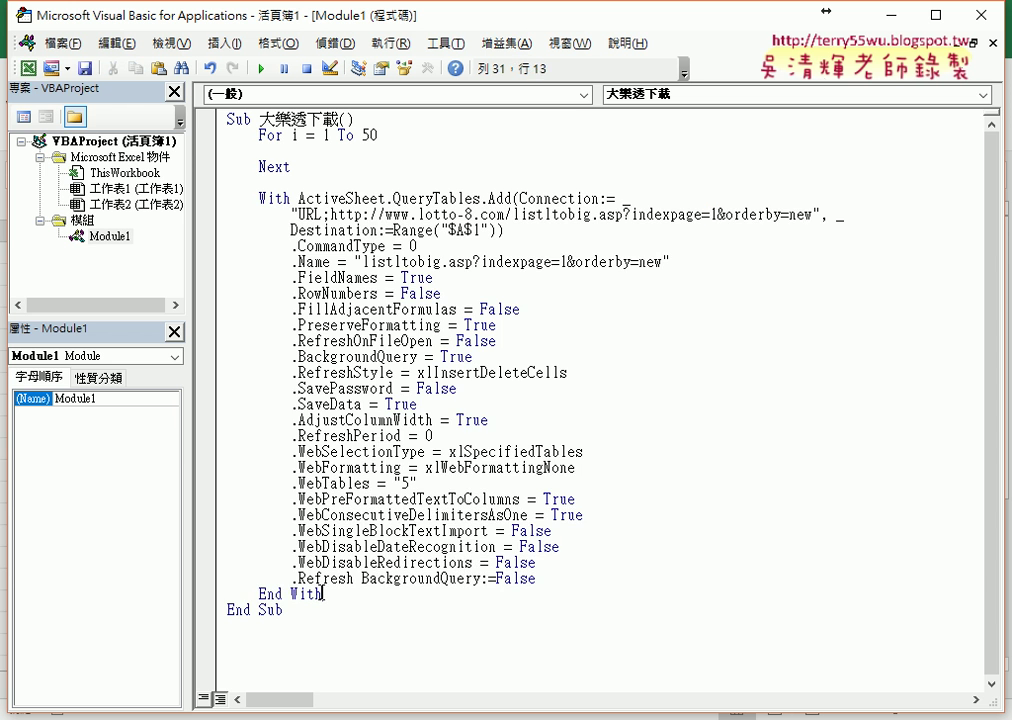
mouse_move(322, 593)
left_mouse_down()
mouse_move(228, 228)
mouse_move(224, 160)
left_mouse_up()
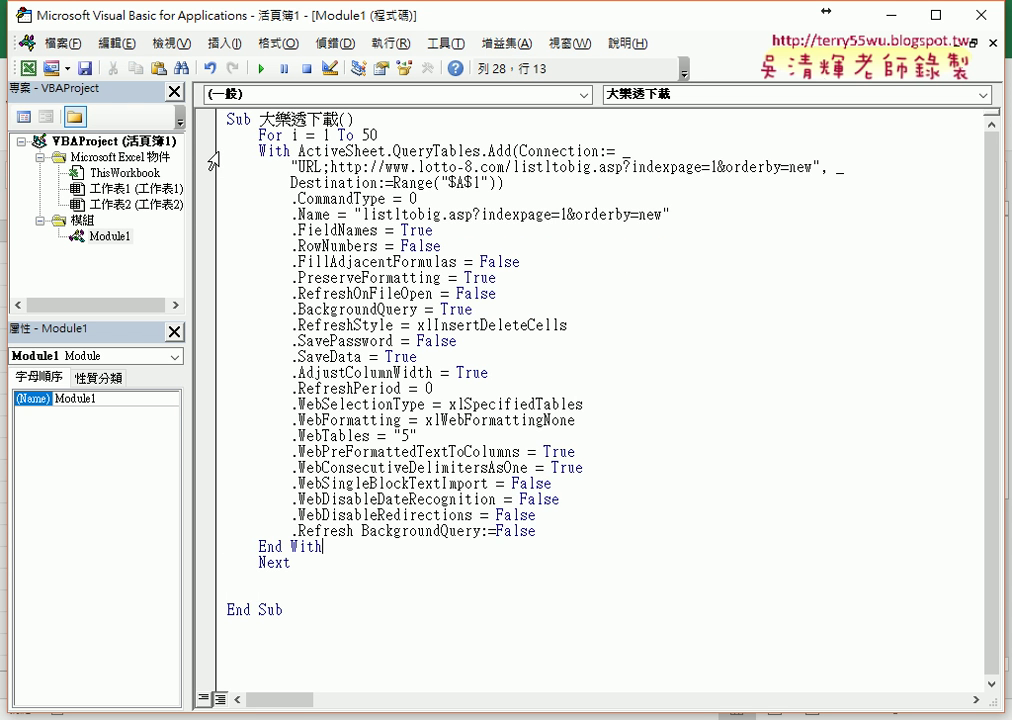
mouse_move(322, 546)
left_mouse_down()
mouse_move(224, 322)
mouse_move(224, 150)
left_mouse_up()
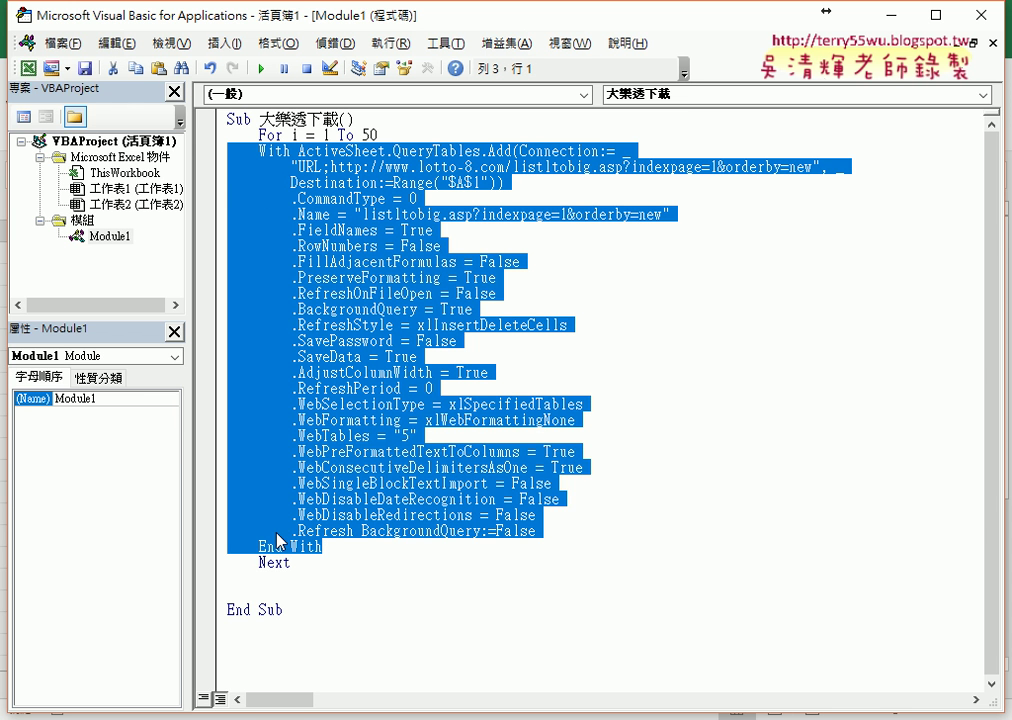
key("Tab")
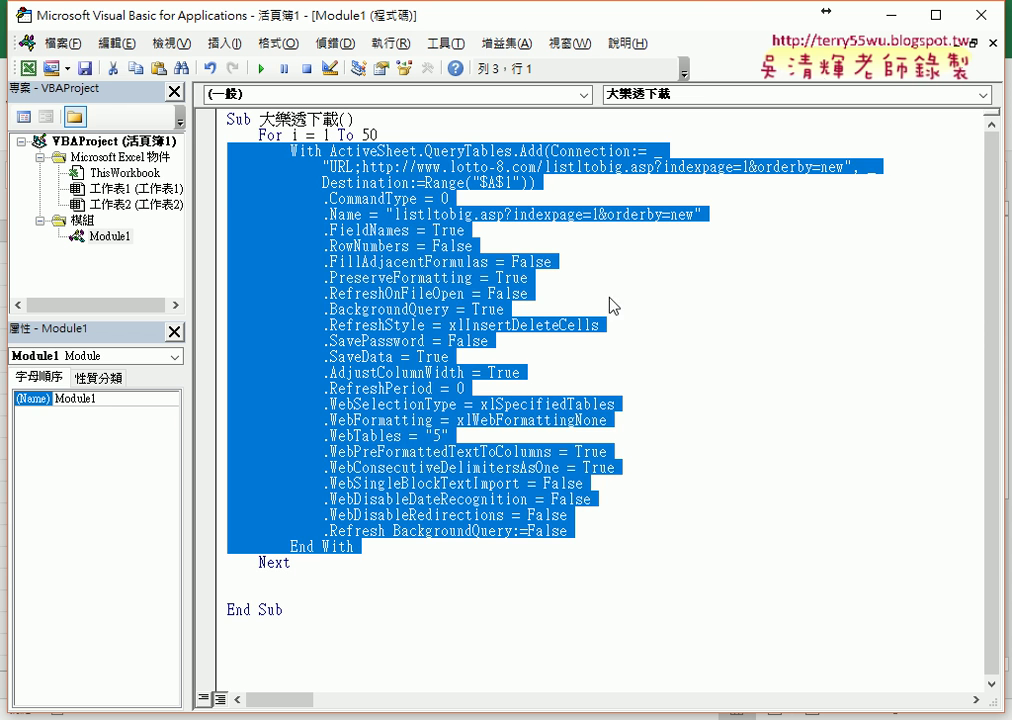
Replace indexpage=1 in the query URL with indexpage=" & i & " and review the Destination Range("$A$1")
left_click(520, 198)
left_click_drag(751, 168, 742, 168)
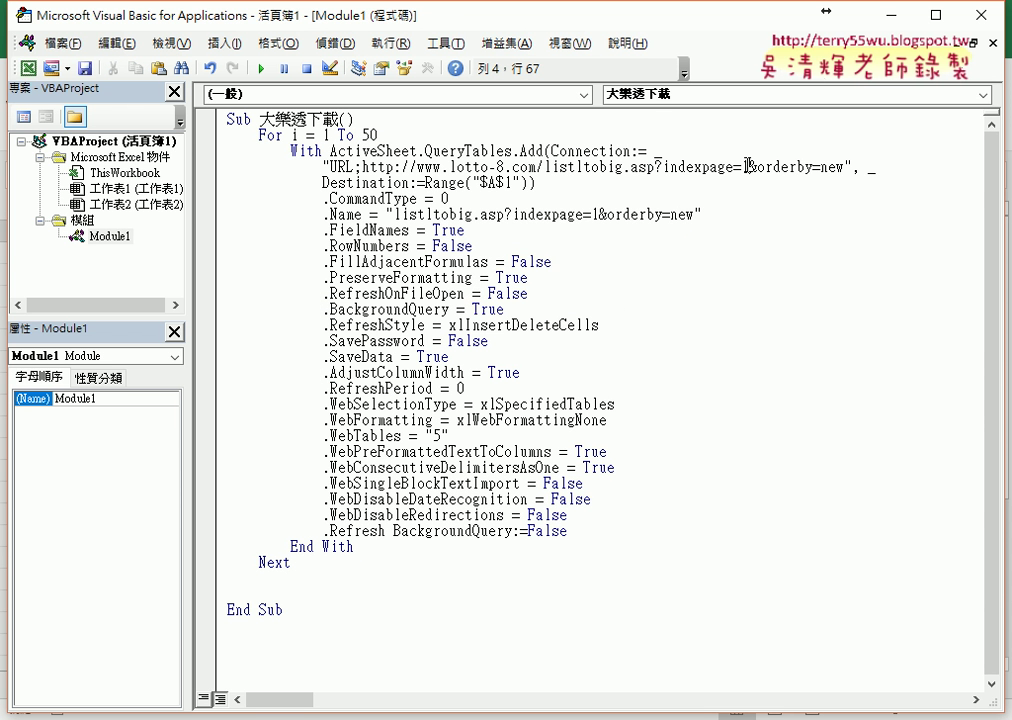
type("\"")
type("\"")
key("Left")
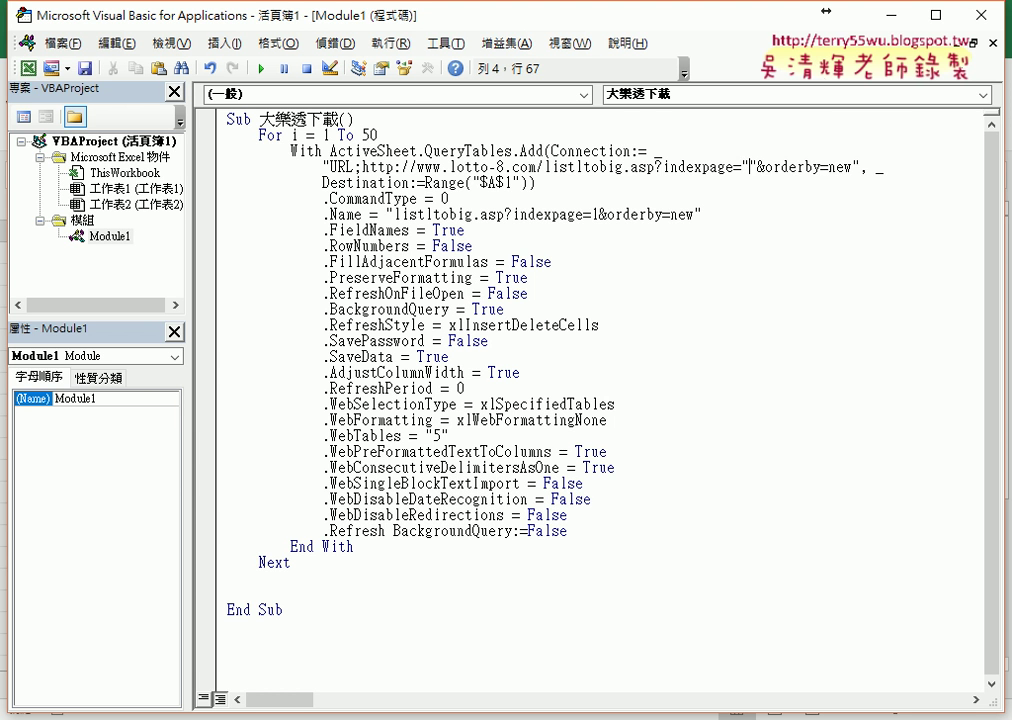
type("&&")
key("Left")
type("i")
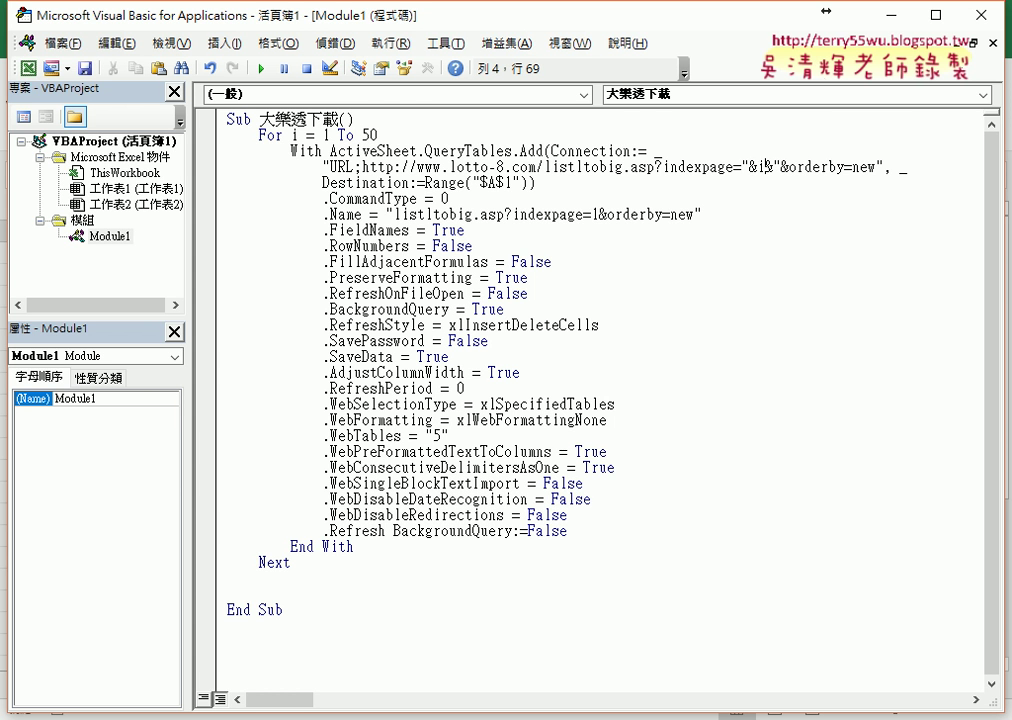
key("Left")
key("Left")
key("Right")
key("Right")
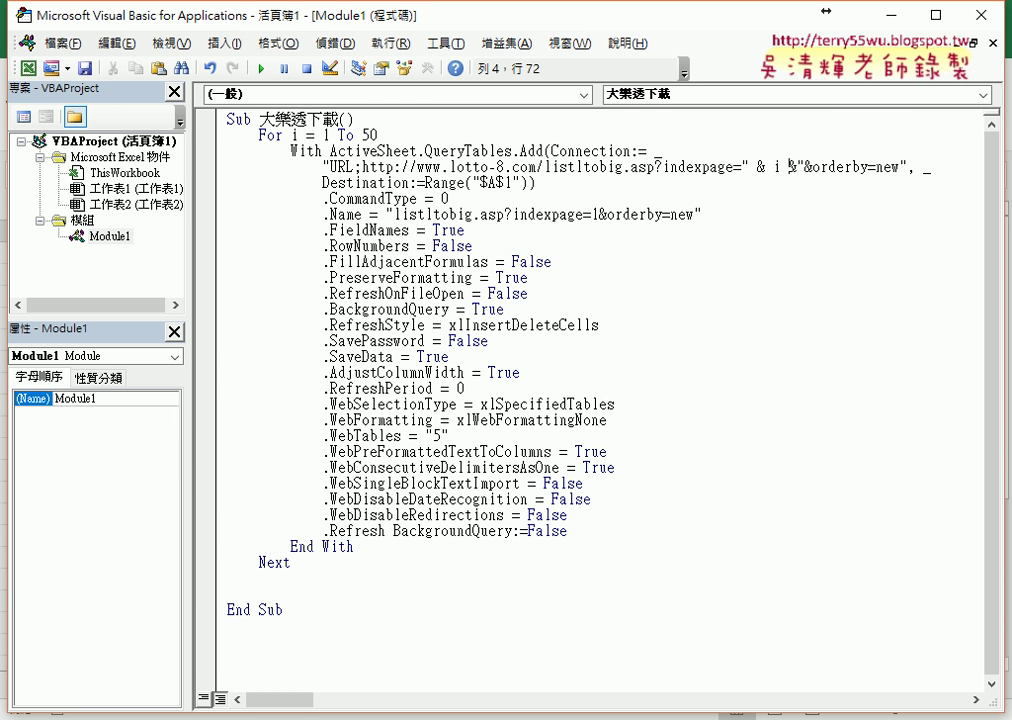
key("Right")
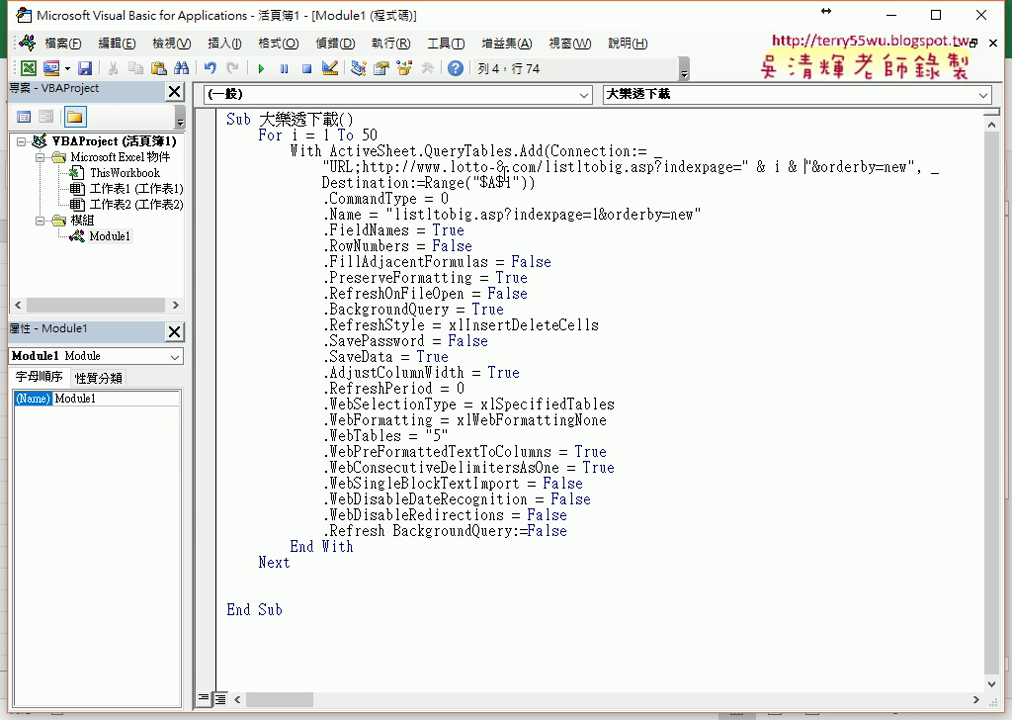
left_click_drag(322, 183, 412, 185)
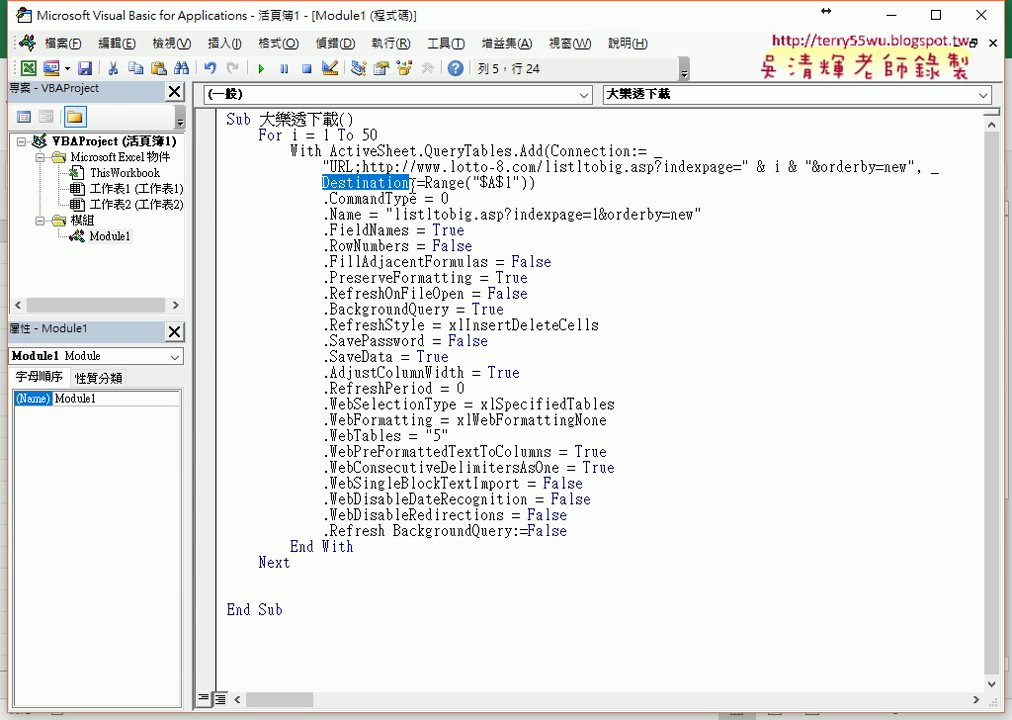
double_click(417, 184)
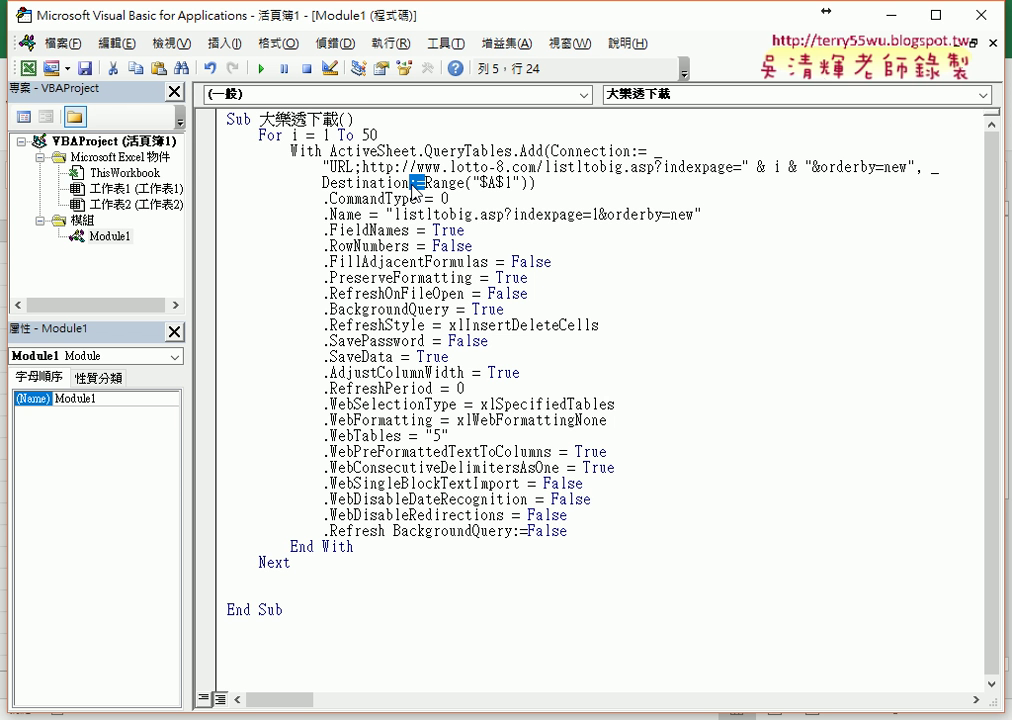
left_click_drag(413, 190, 527, 189)
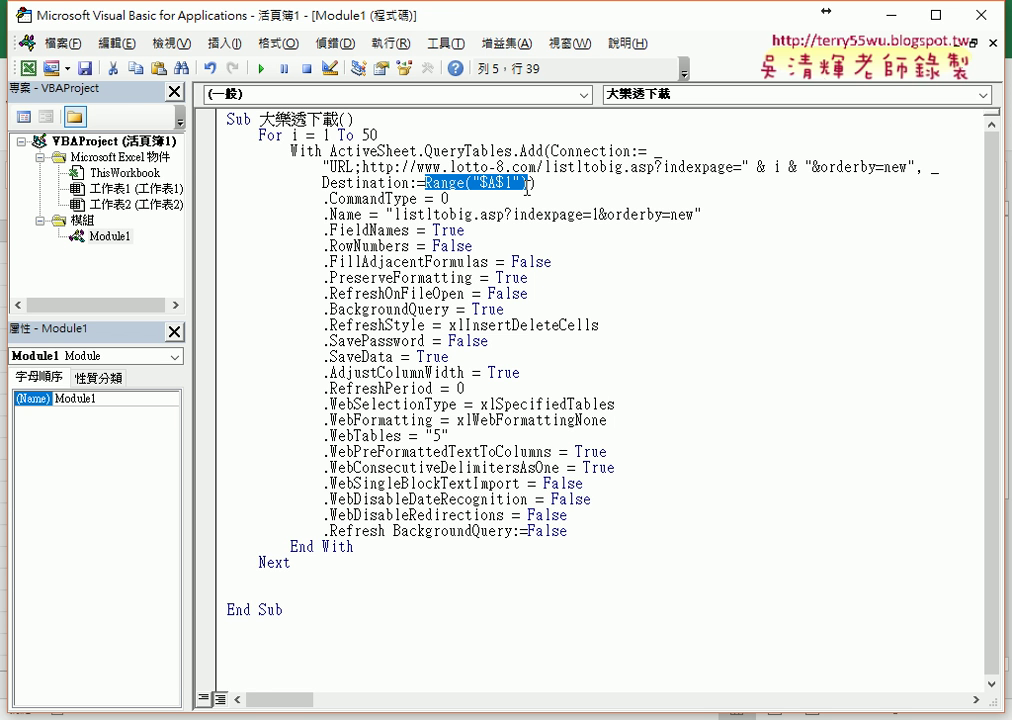
Add a new blank sheet 工作表3 to the Excel workbook, then return to the code editor
double_click(455, 19)
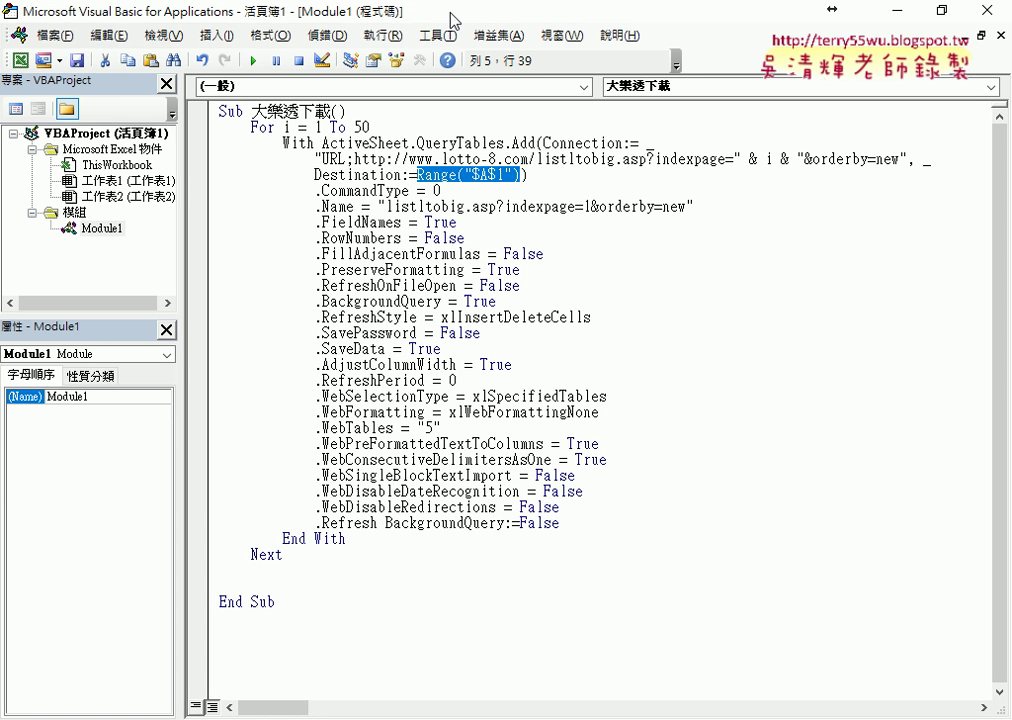
double_click(451, 17)
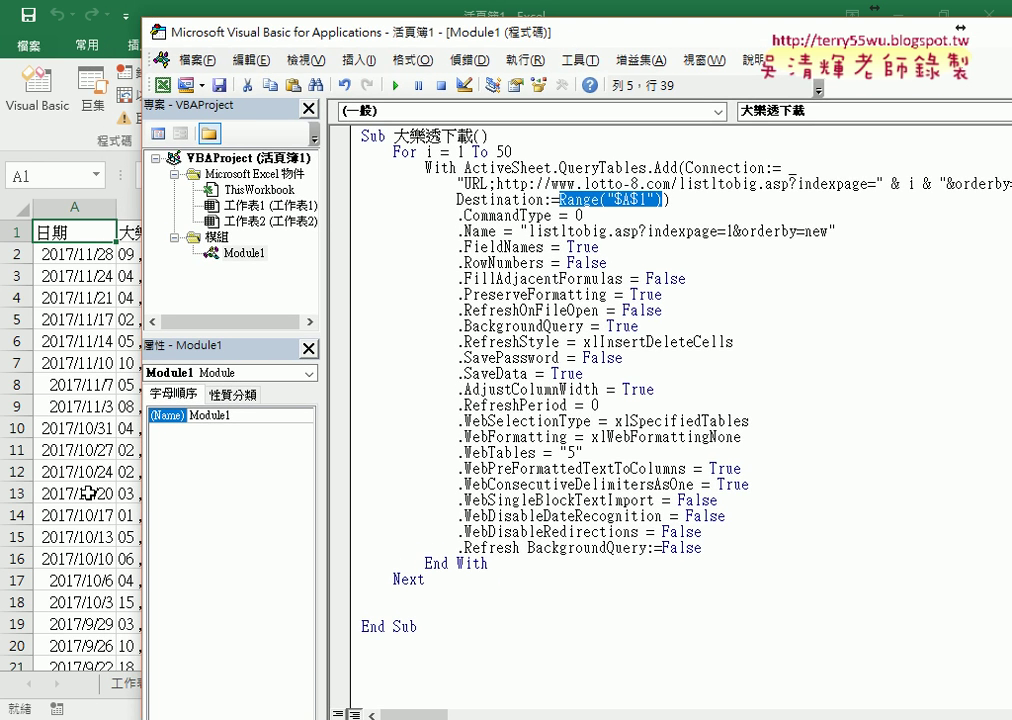
left_click(89, 493)
left_click(278, 686)
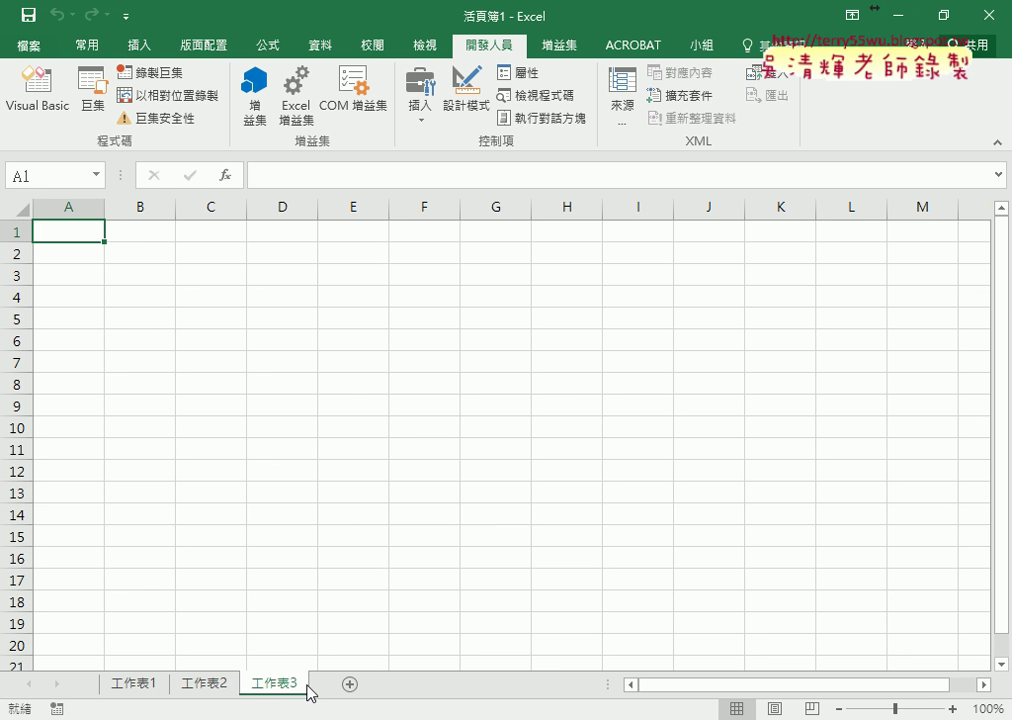
left_click(621, 632)
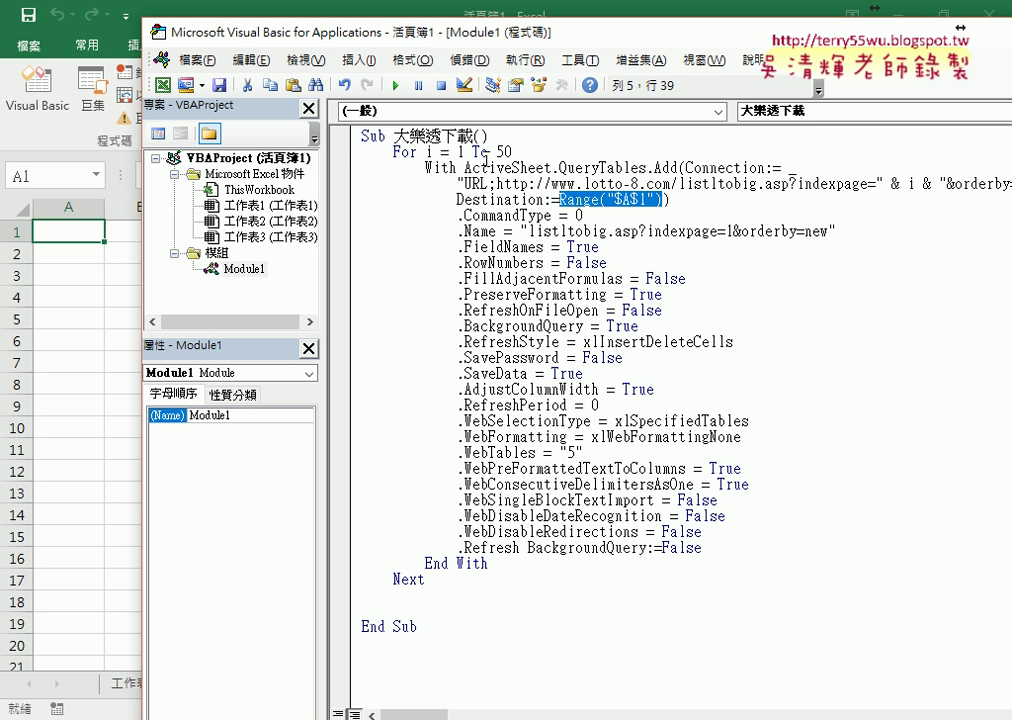
Add an indented line inside the For loop reading if range("A1")="" then
left_click(536, 155)
key("Return")
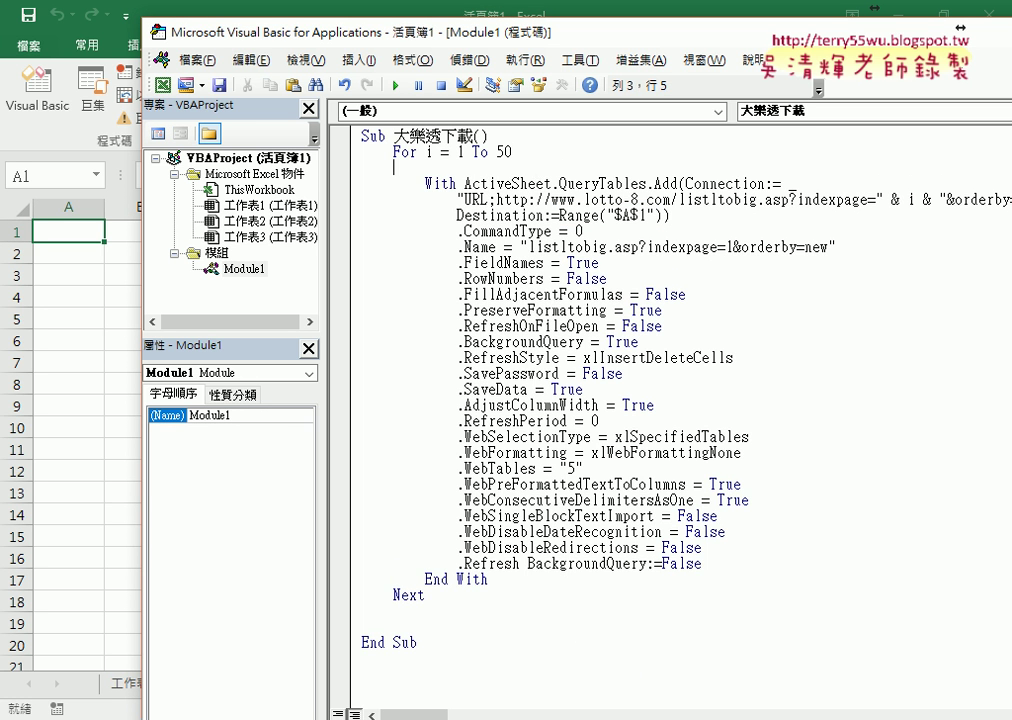
key("Tab")
type("i")
type("f")
type("ran")
type("ge(")
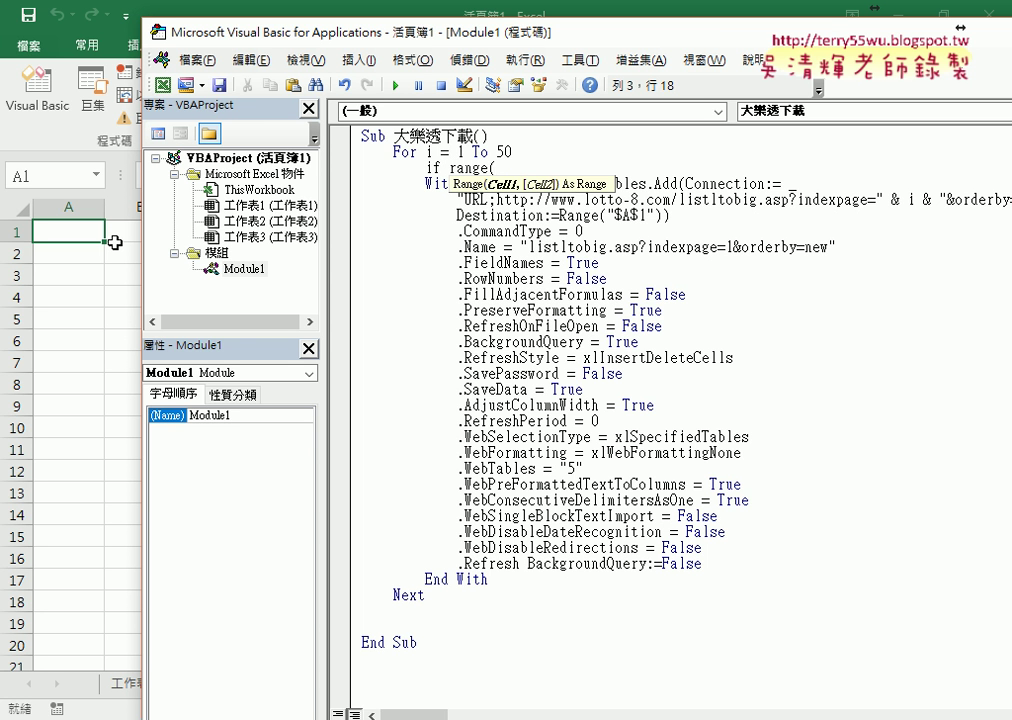
type("\"A")
type("1\")")
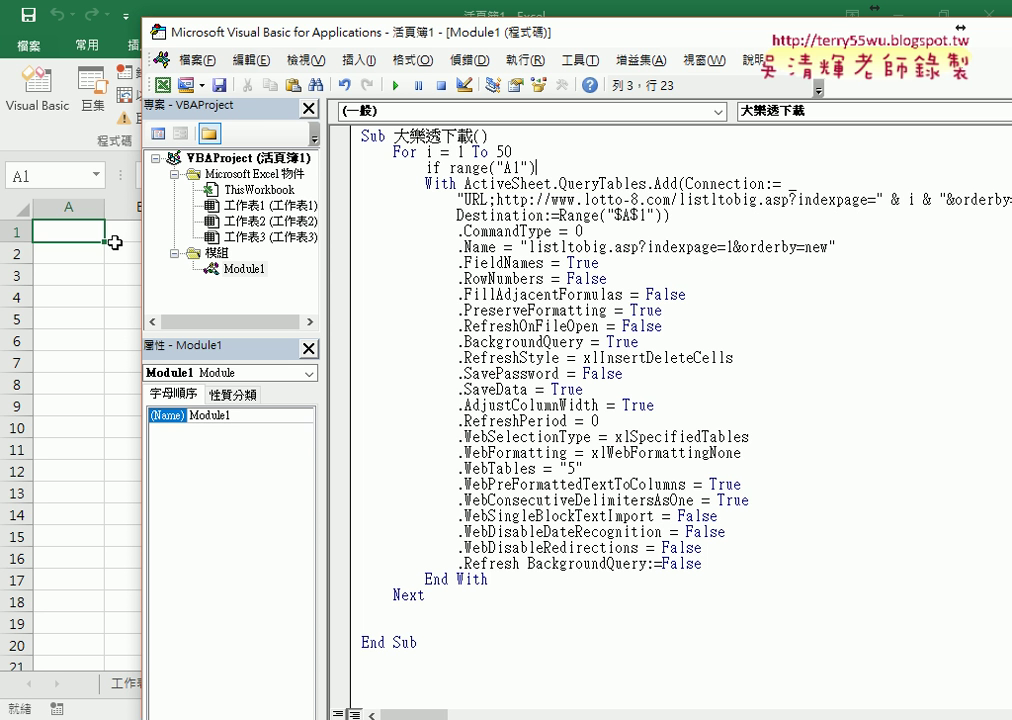
type("=\"\"")
type(" the")
type("n")
Complete the If block with Else and End If lines, and set r=1 under the If
key("Return")
key("Return")
type("e")
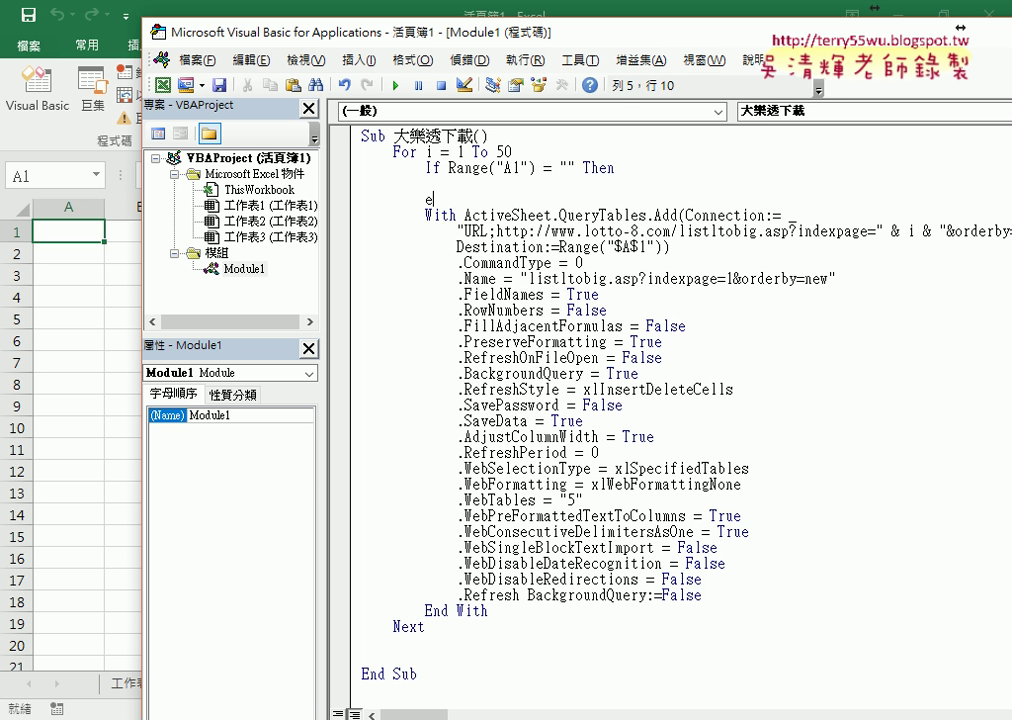
type("lse")
key("Return")
key("Return")
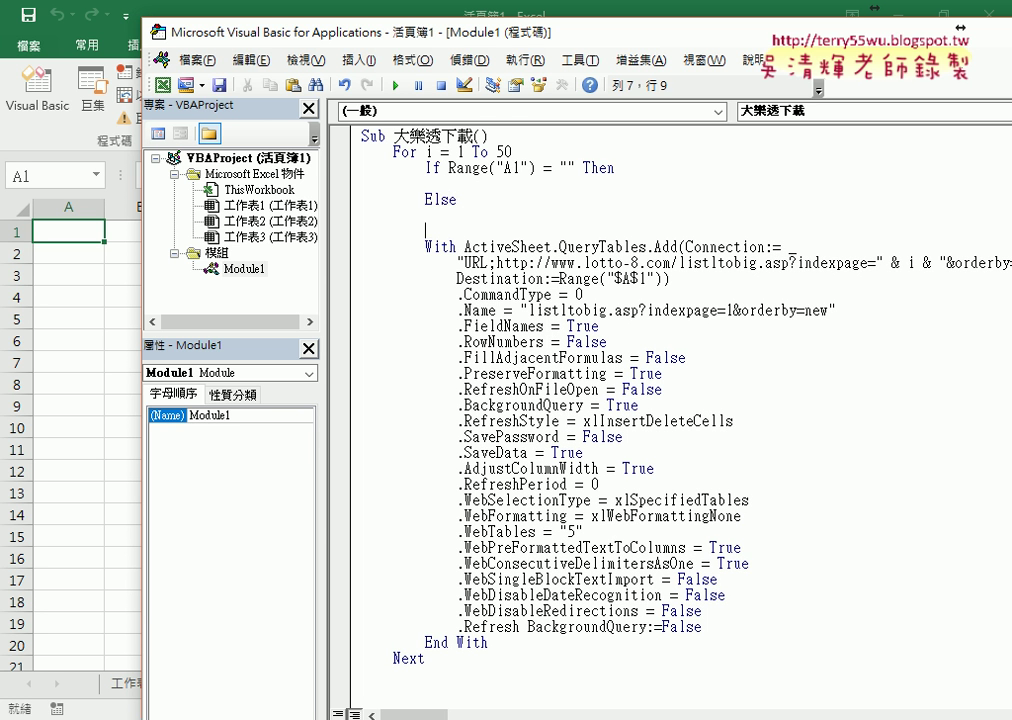
type("end i")
type("f")
key("Up")
key("Up")
key("Up")
left_click_drag(448, 167, 575, 167)
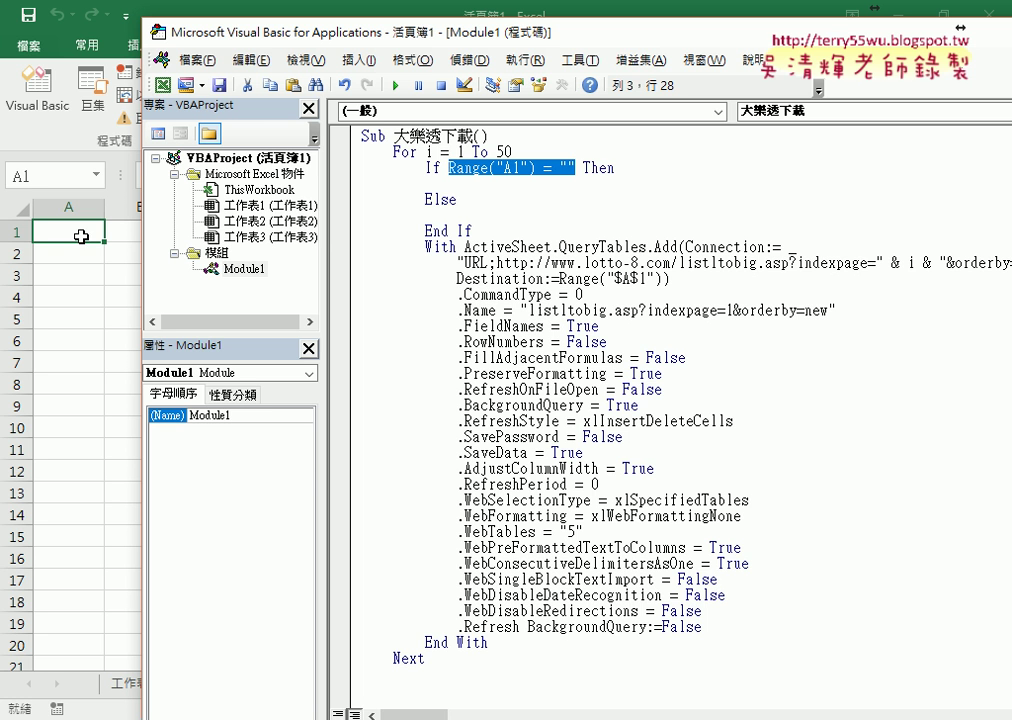
double_click(642, 279)
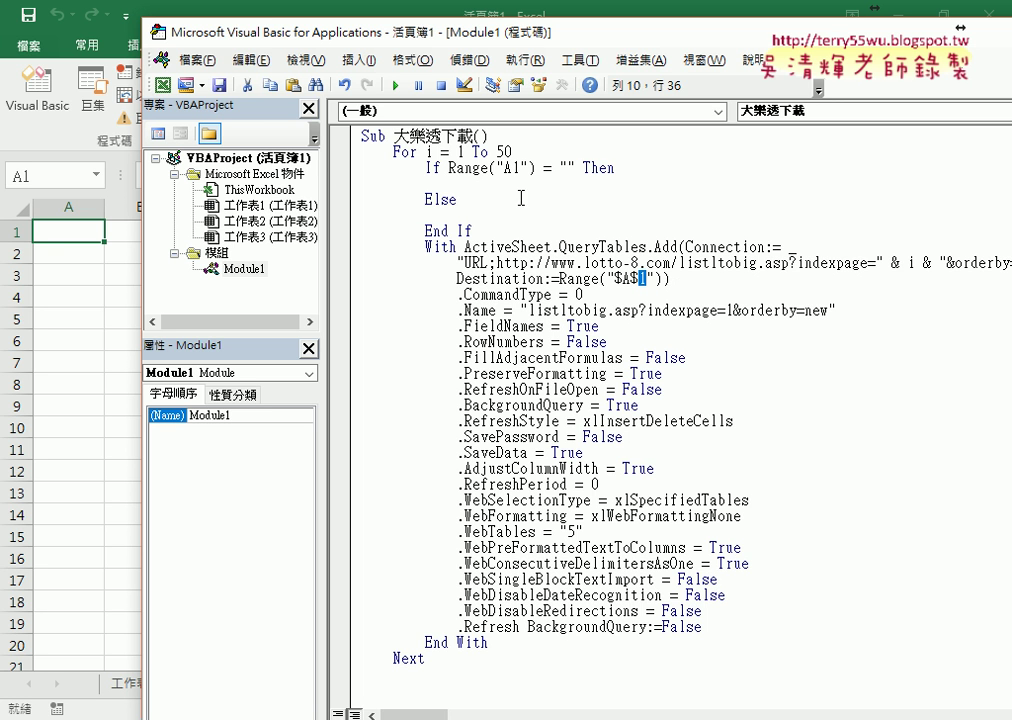
left_click(490, 186)
key("Tab")
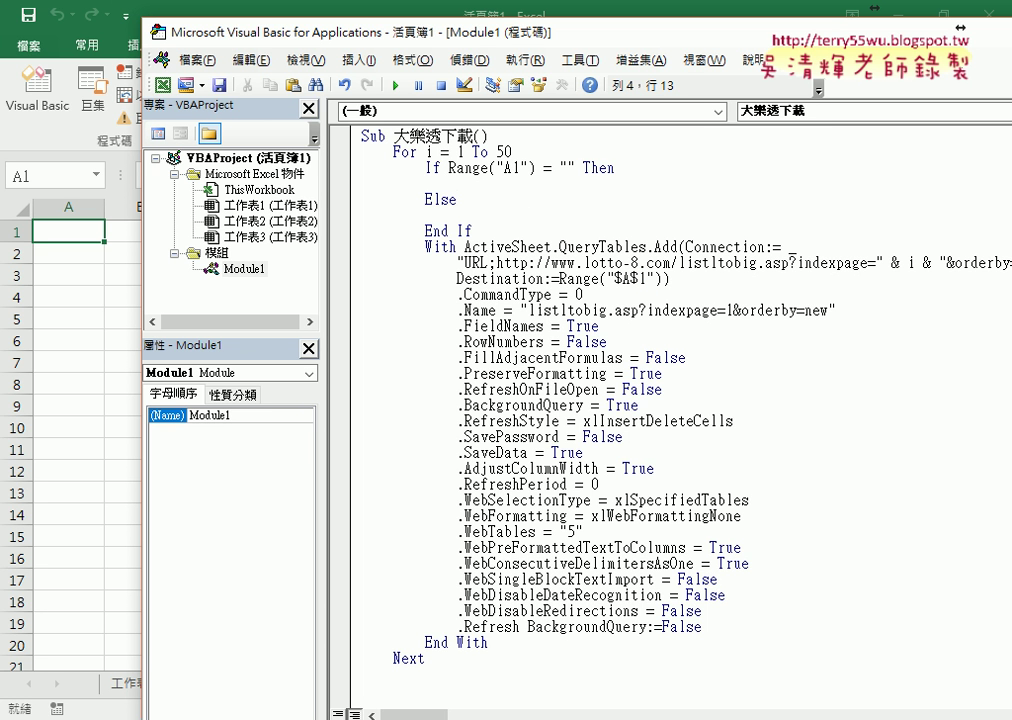
type("r")
type("=")
type("1")
Begin an indented r= assignment in the Else branch, dismissing the compile-error message
left_click(540, 280)
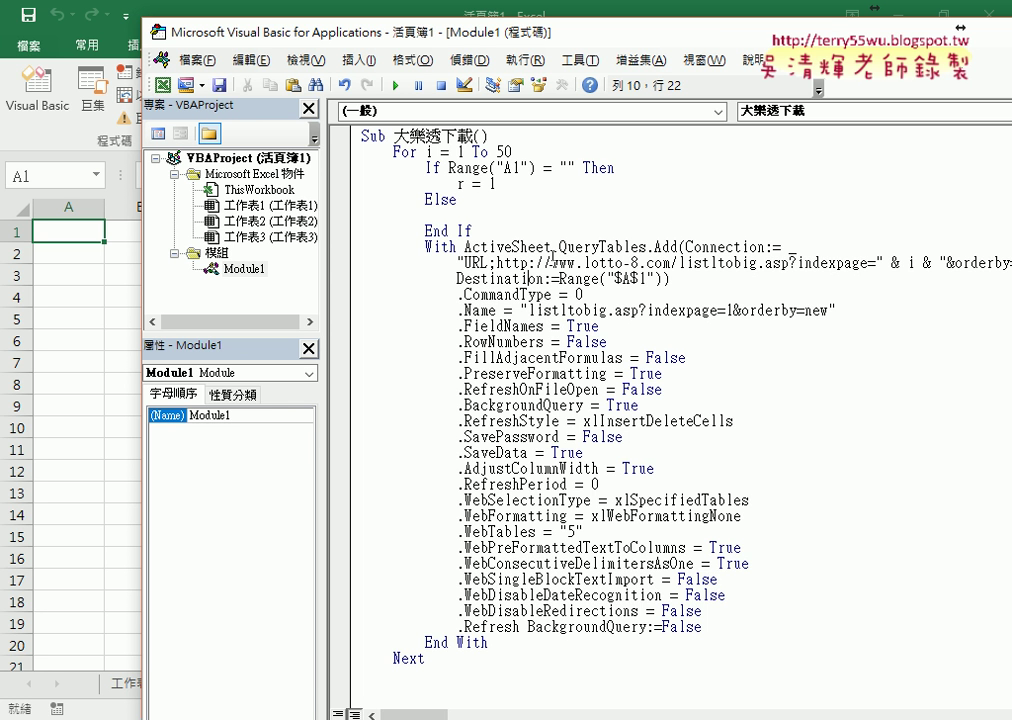
double_click(460, 183)
double_click(643, 279)
left_click(477, 213)
key("Tab")
type("r=")
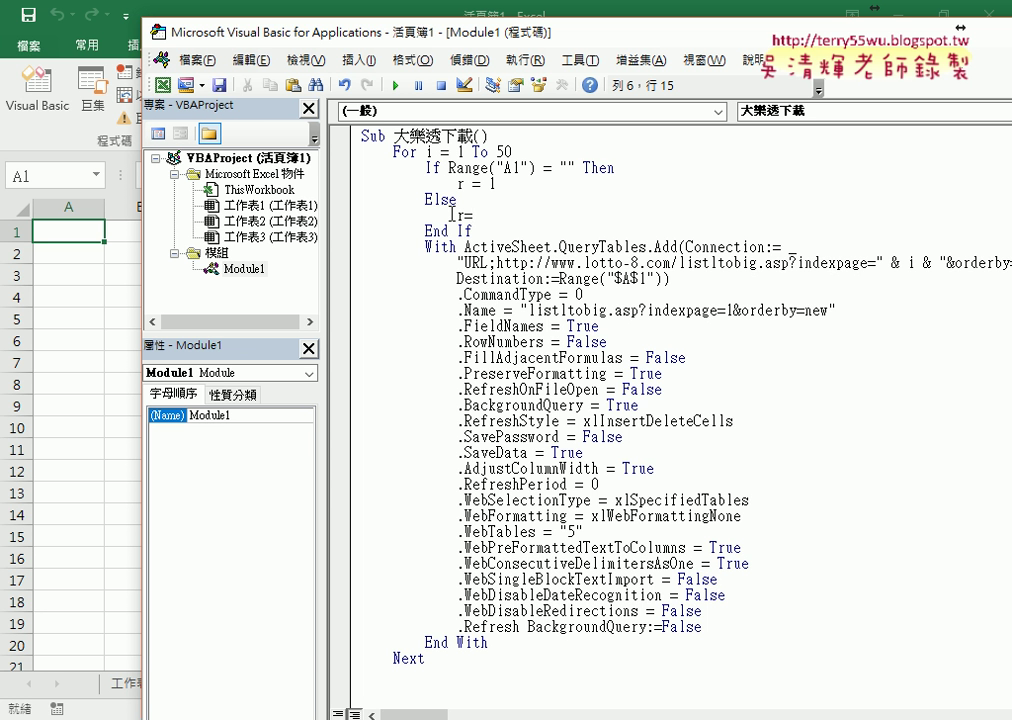
type("ran")
key("BackSpace")
key("BackSpace")
left_click(358, 135)
left_click(487, 444)
Complete the Else assignment as r = Range("A1").End(xlDown).Row + 1
mouse_move(449, 168)
left_mouse_down()
mouse_move(518, 170)
mouse_move(515, 220)
left_mouse_up()
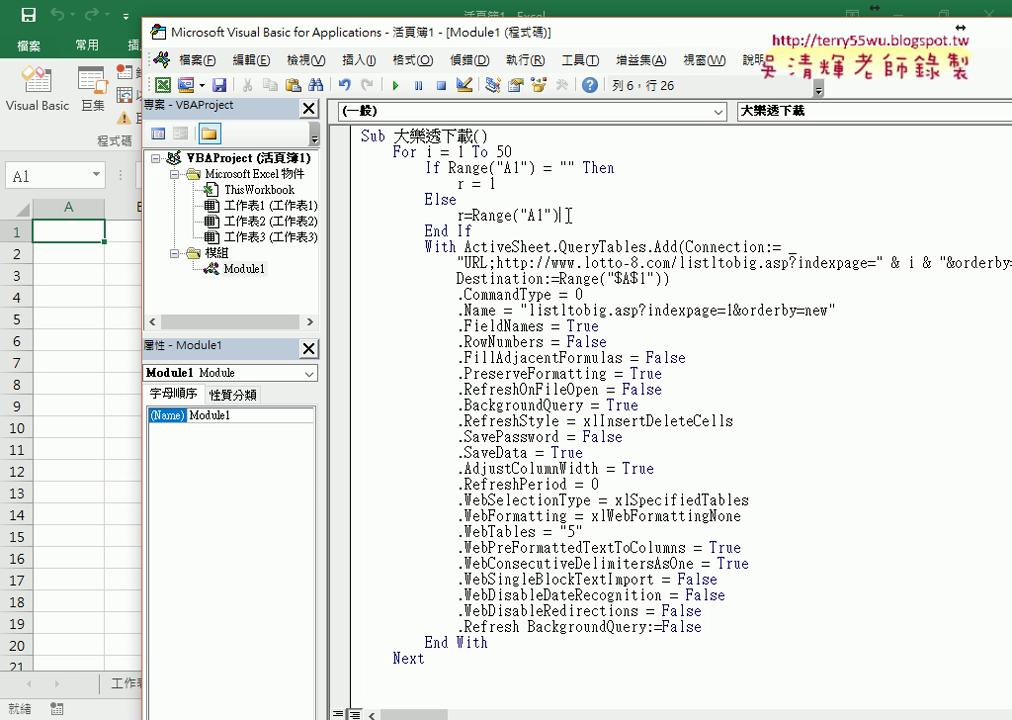
type(".e")
key("Down")
key("space")
type("(xlDown")
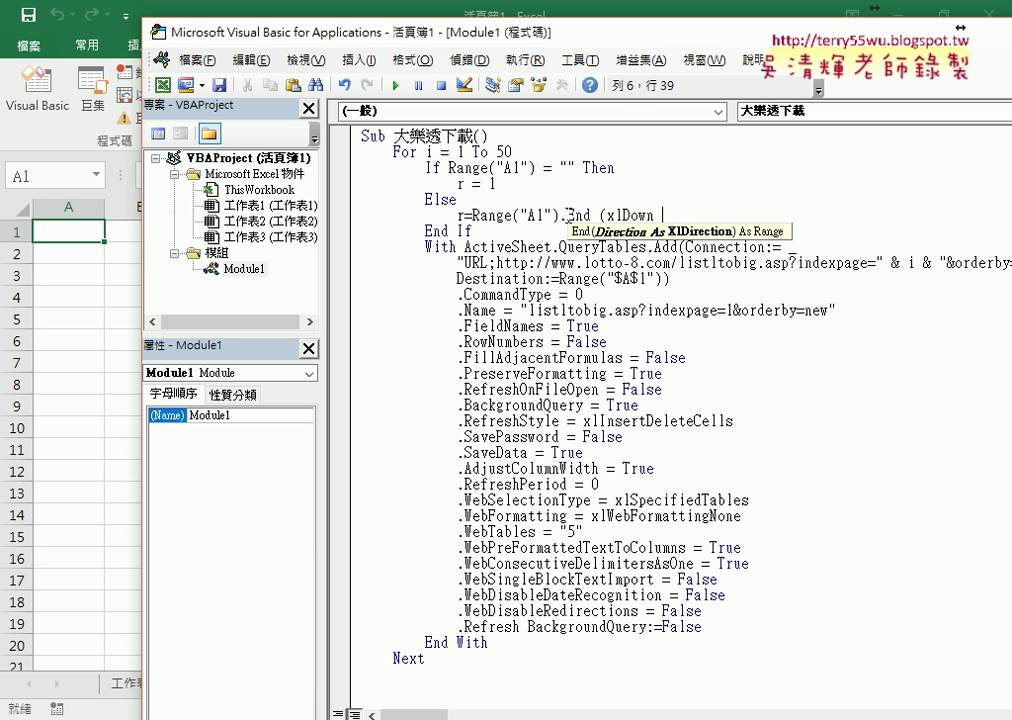
type(").")
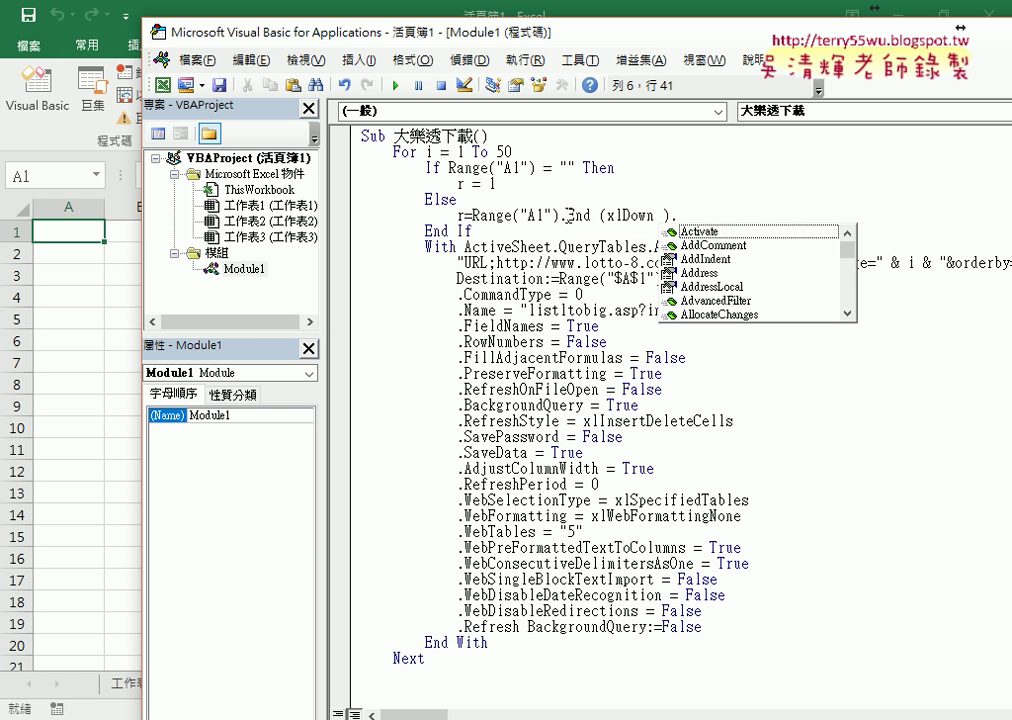
type("row")
key("space")
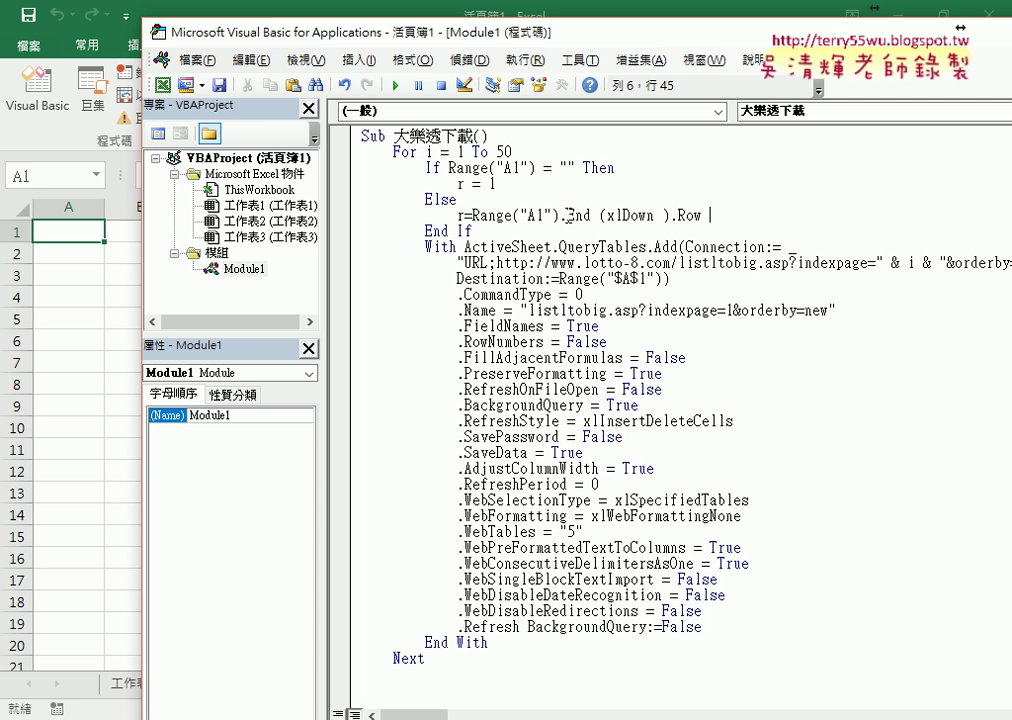
type("+1")
mouse_move(472, 231)
left_mouse_down()
mouse_move(433, 231)
mouse_move(337, 173)
left_mouse_up()
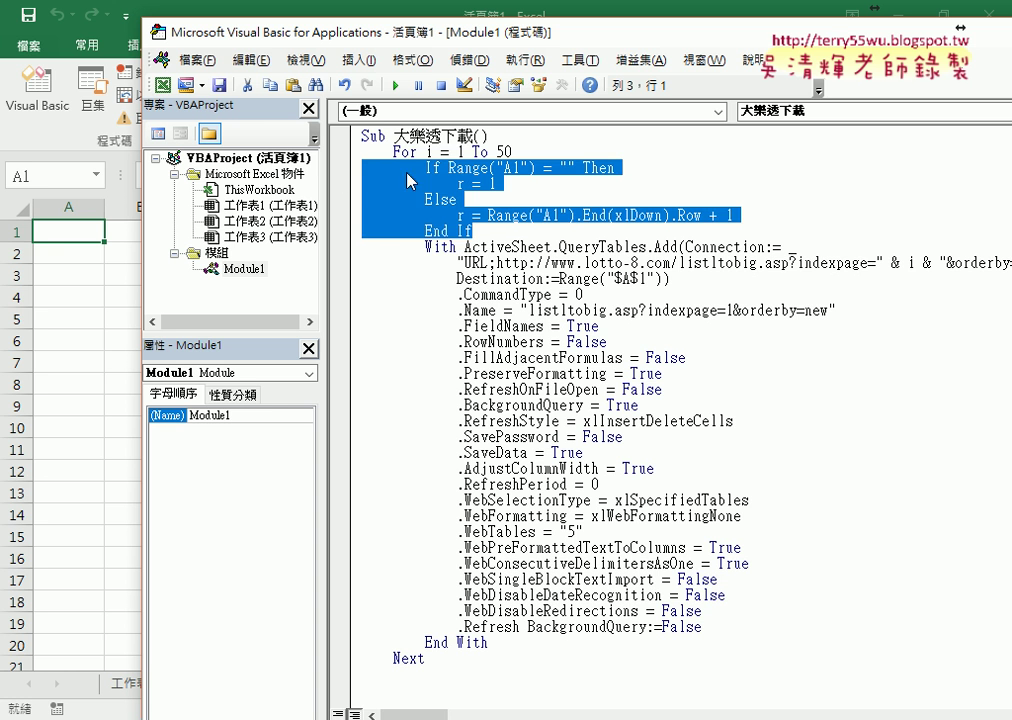
left_click_drag(514, 152, 395, 152)
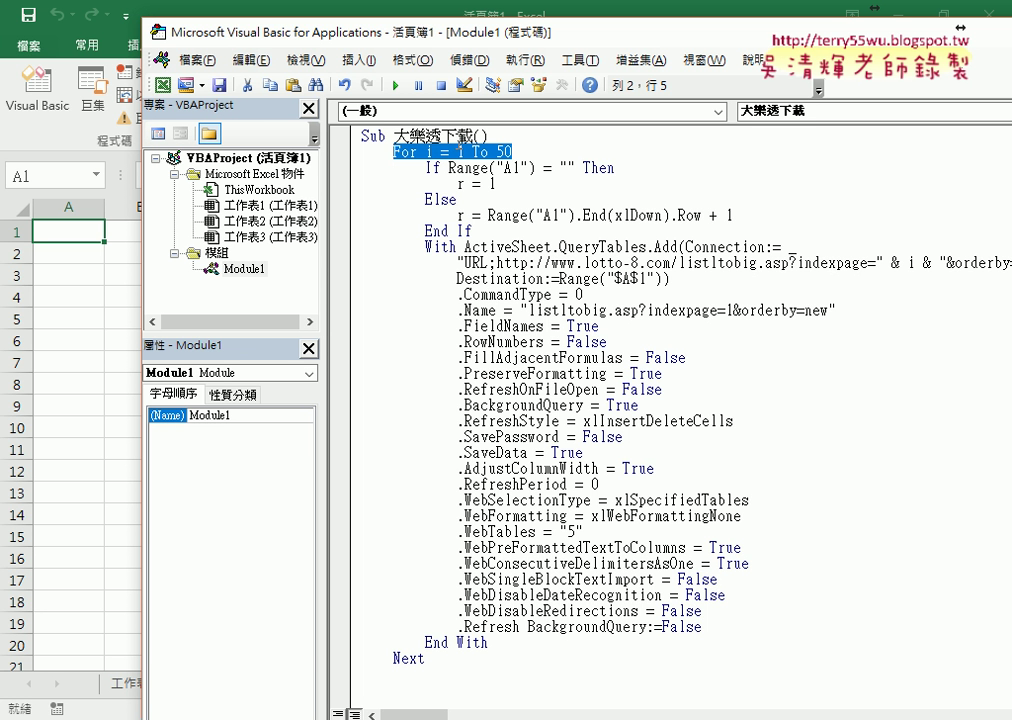
Insert comments '1. after the Sub line, '2. after the For line and '3. before With
left_click(501, 136)
key("Return")
key("Tab")
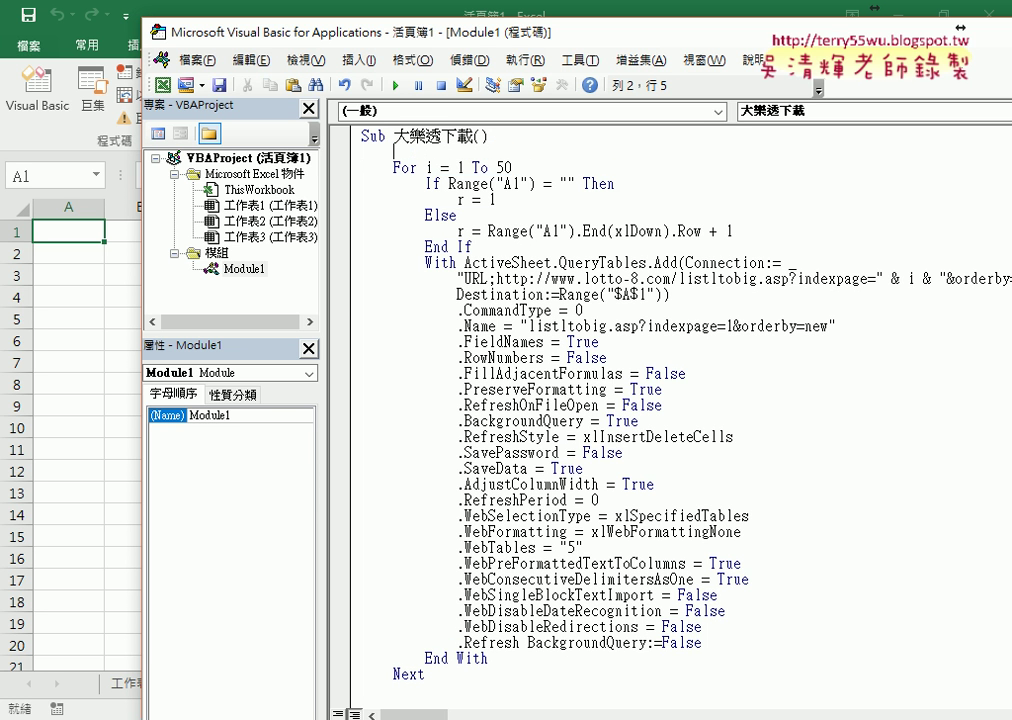
type("'1.")
key("Down")
key("End")
key("Return")
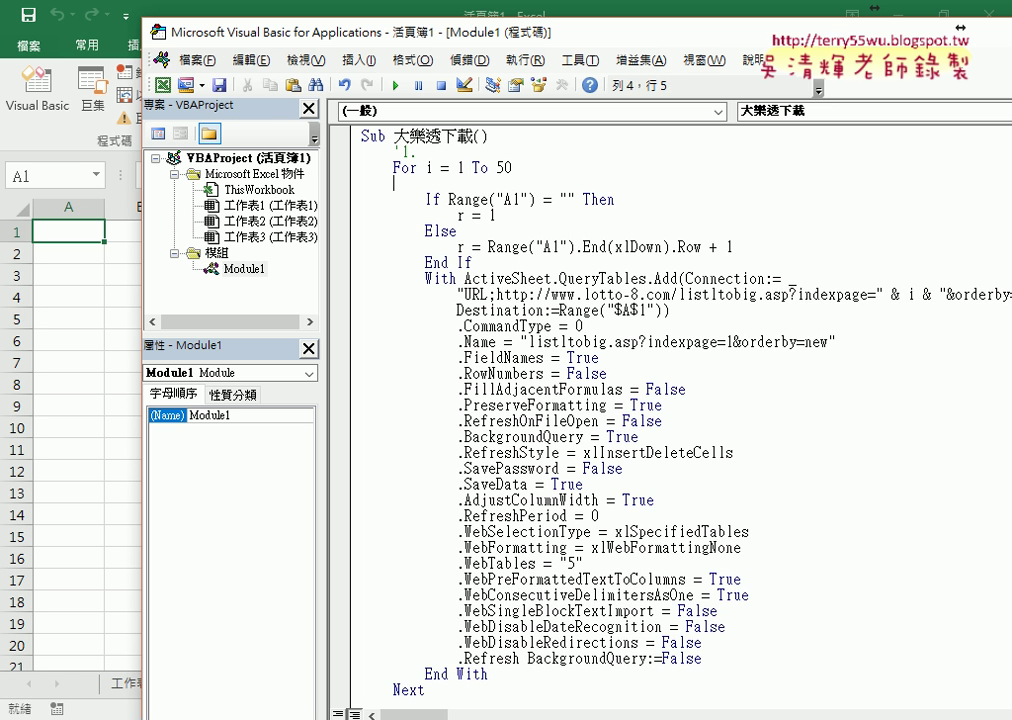
key("Tab")
type("'2.")
left_click(473, 262)
key("Return")
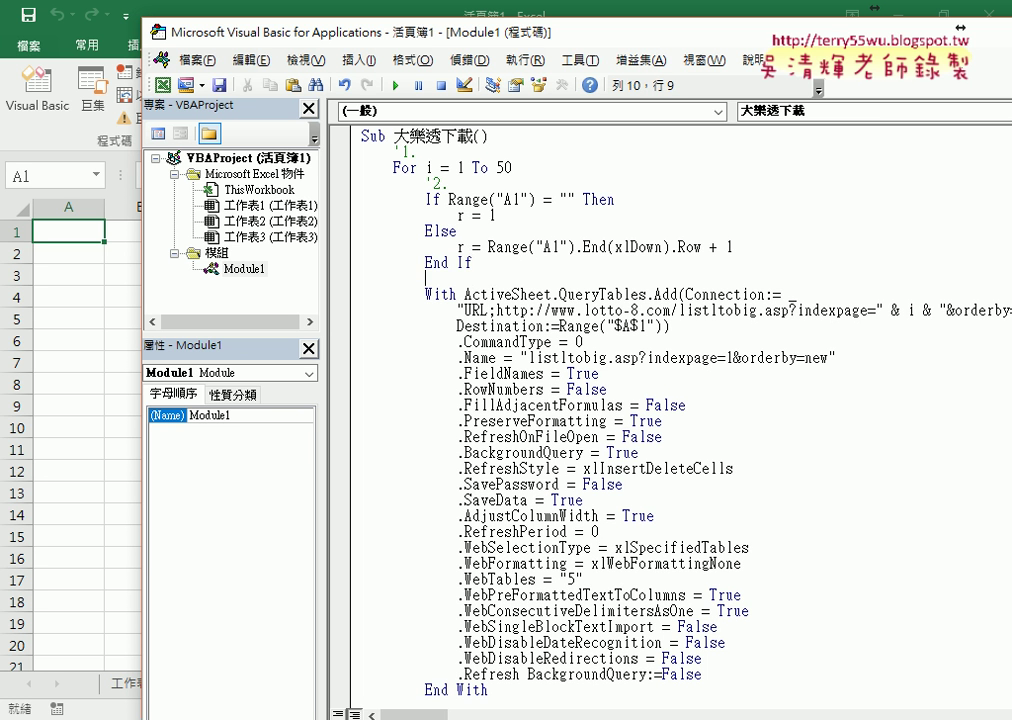
type("'3.")
Try " & r in place of $A$1's row, revert to Range("$A$1"), and widen the code pane
left_click(650, 326)
key("shift+Left")
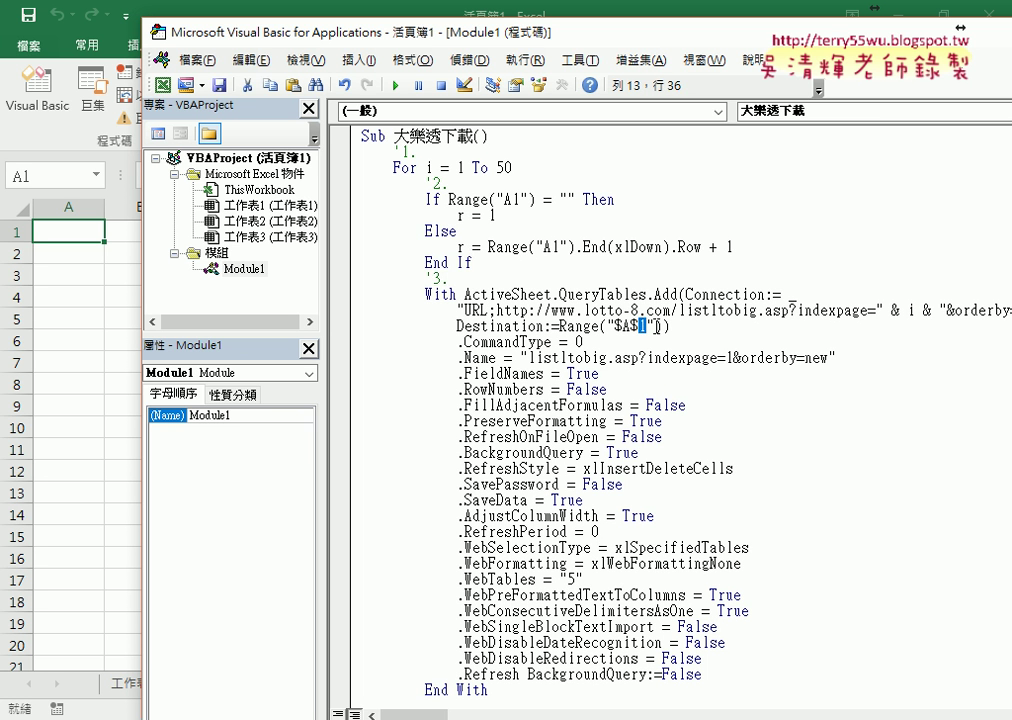
type("\"")
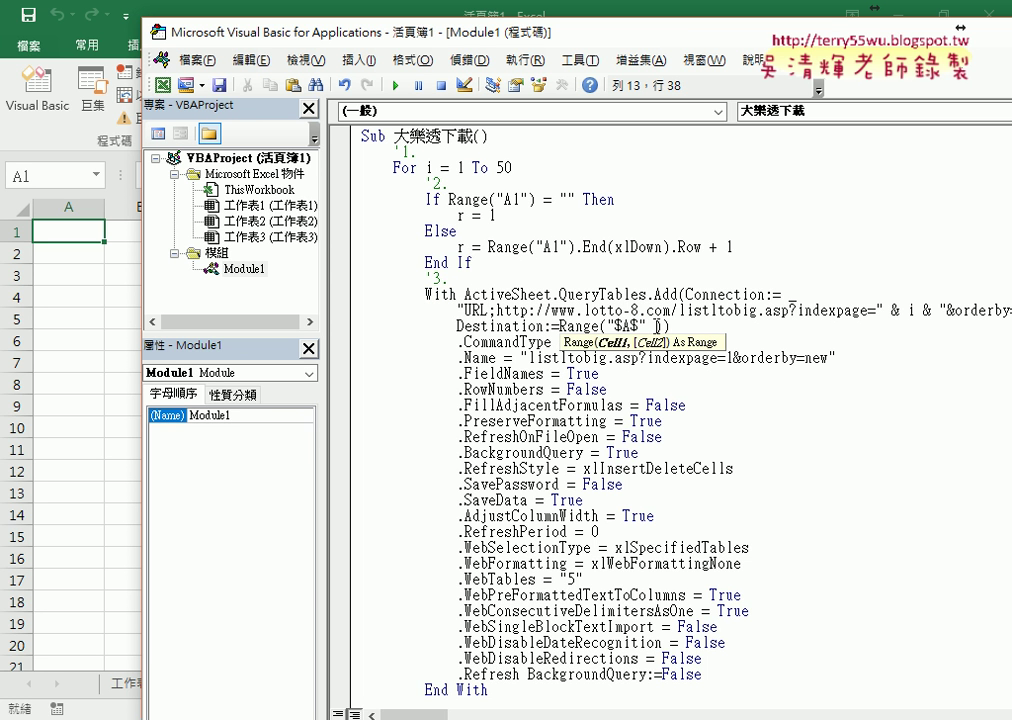
type(" & r")
key("Down")
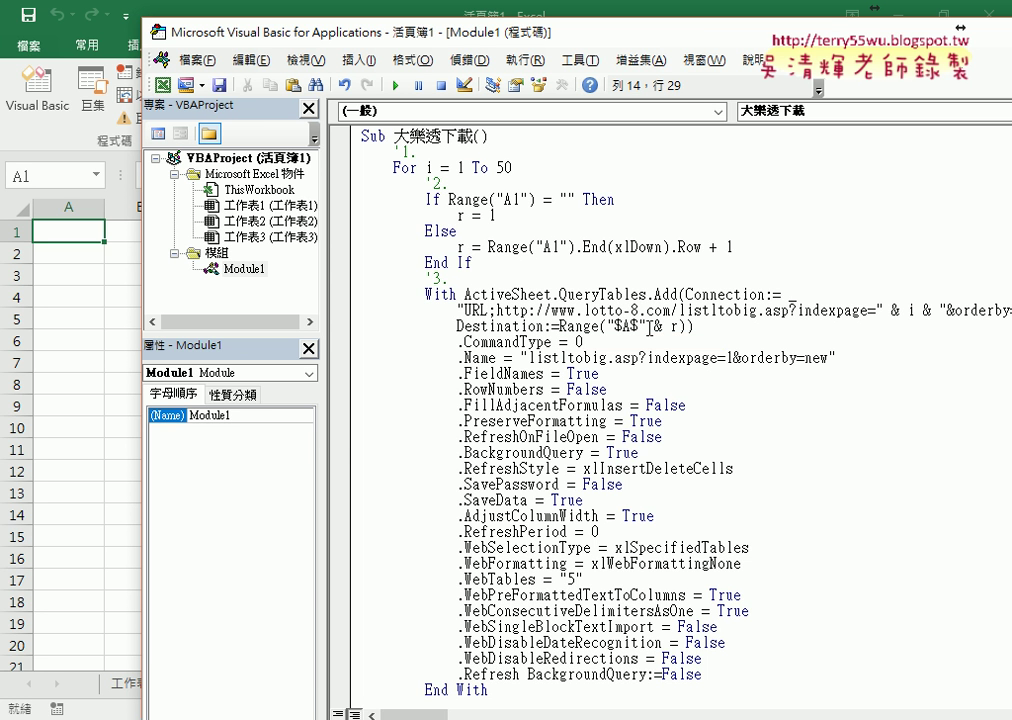
left_click_drag(646, 327, 676, 328)
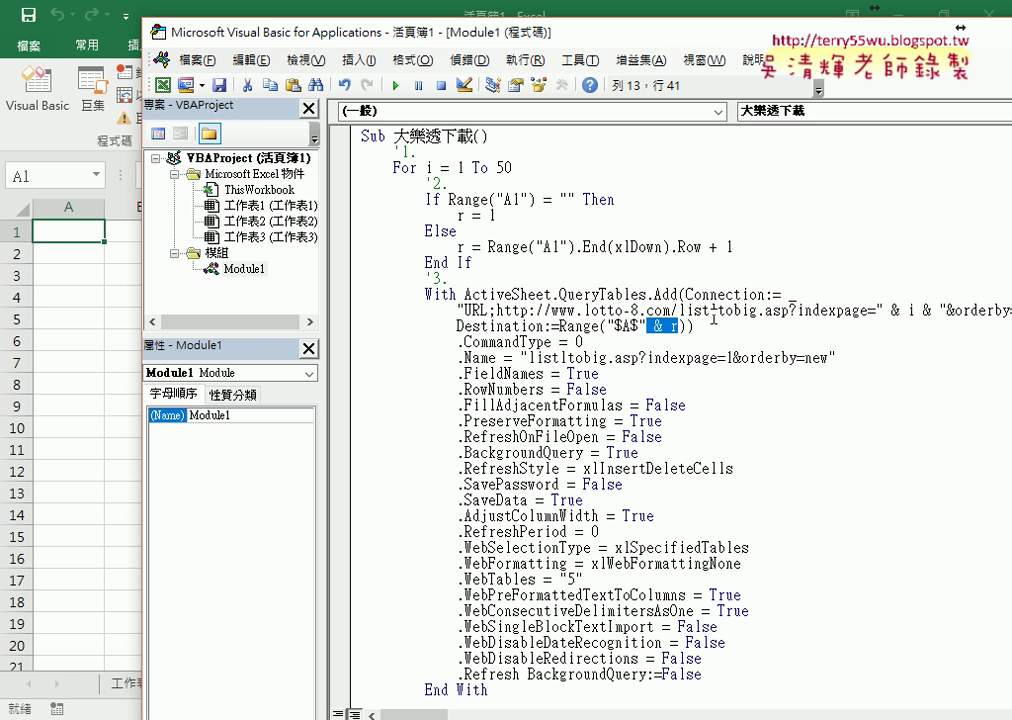
key("Delete")
key("Left")
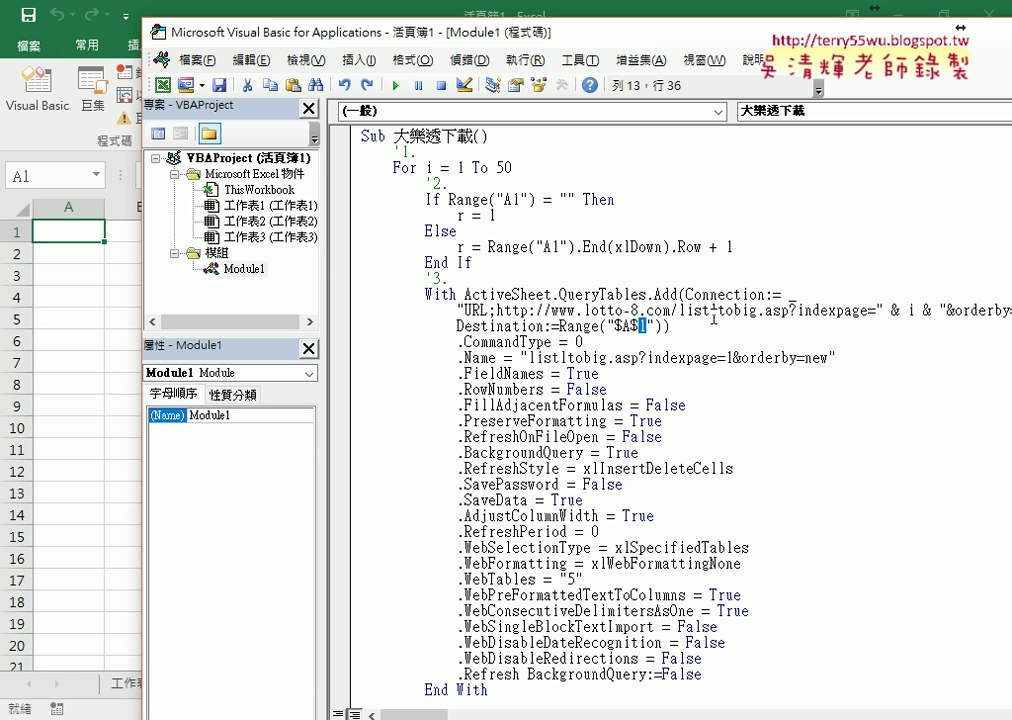
type("1")
left_click_drag(617, 326, 642, 326)
left_click_drag(332, 380, 236, 352)
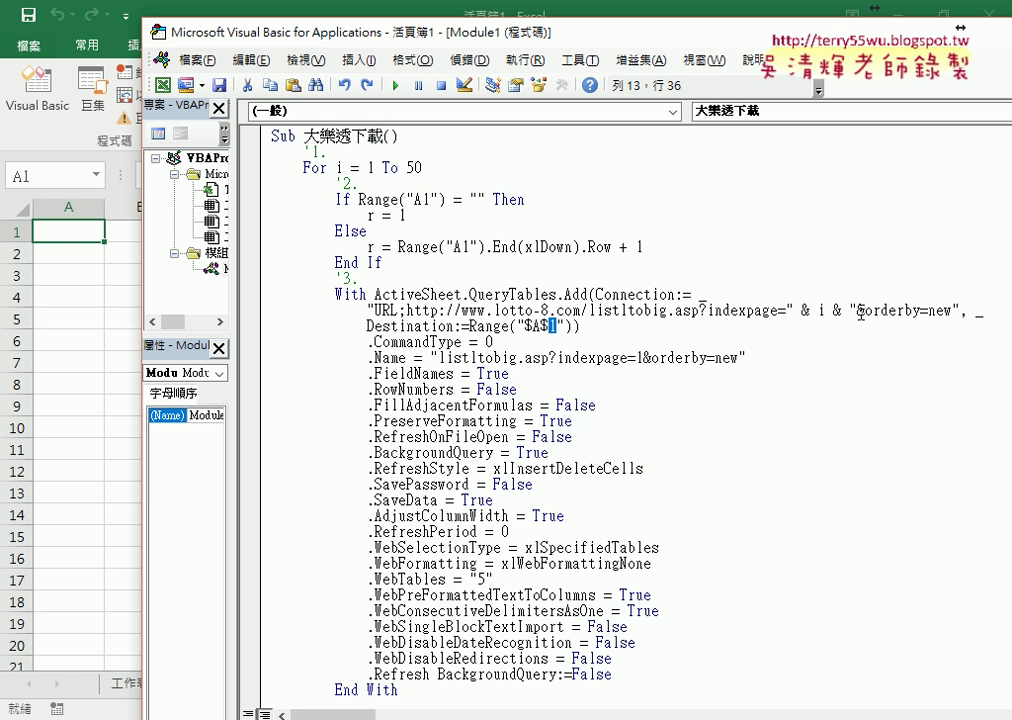
Replace the 1 in Range("$A$1") with " & r so the Destination becomes Range("$A$" & r)
left_click(371, 311)
left_click_drag(371, 311, 951, 311)
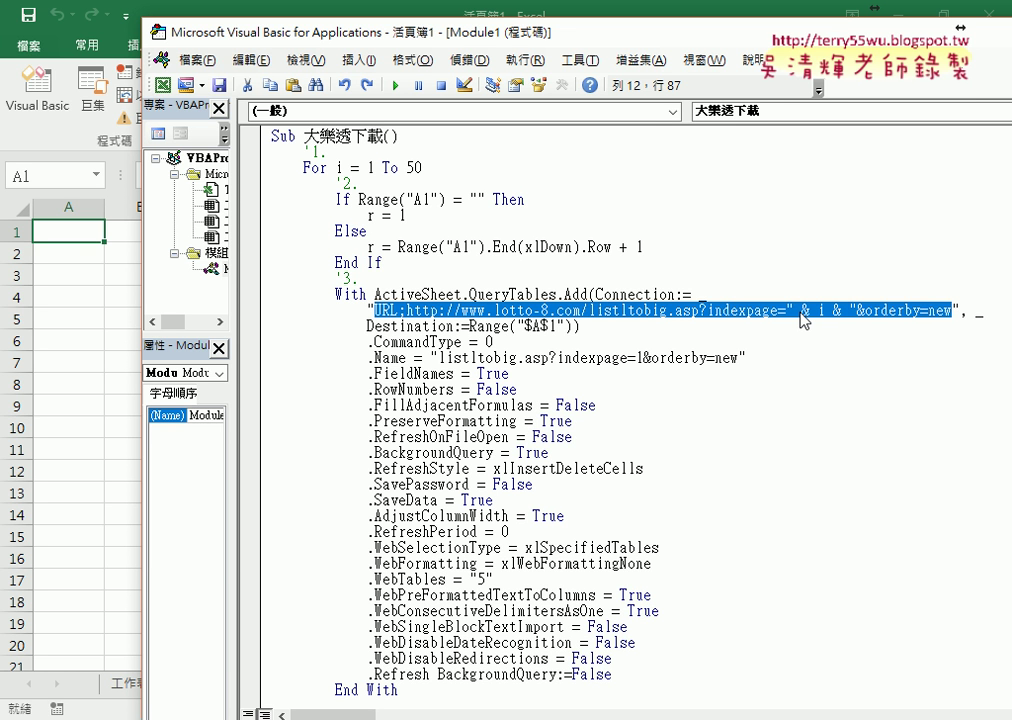
double_click(552, 326)
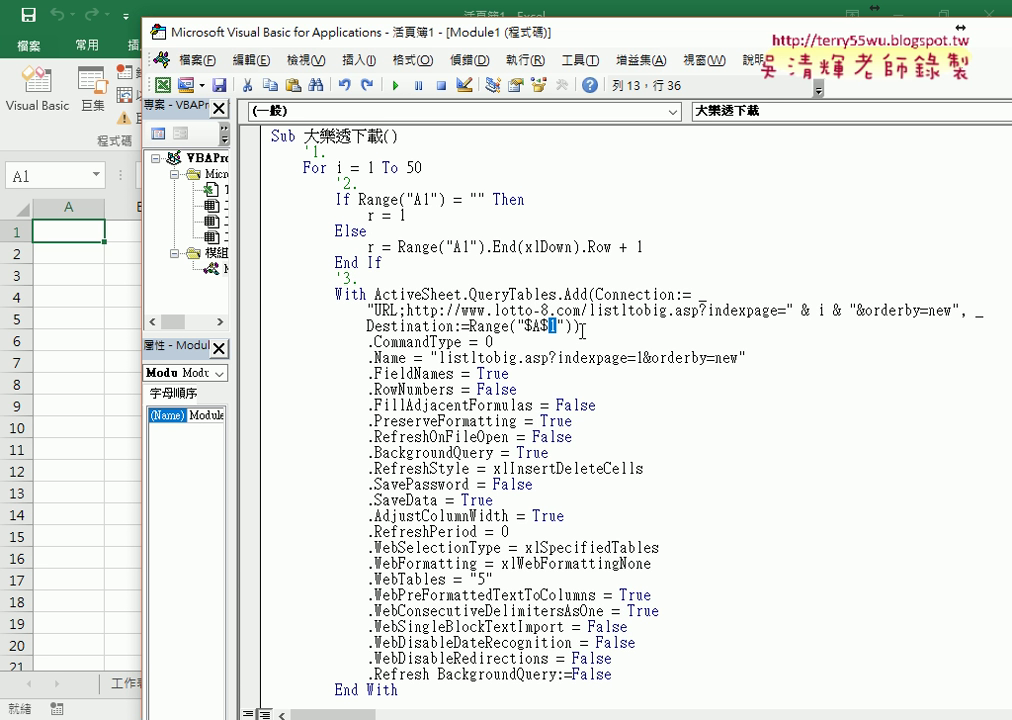
type("\" ")
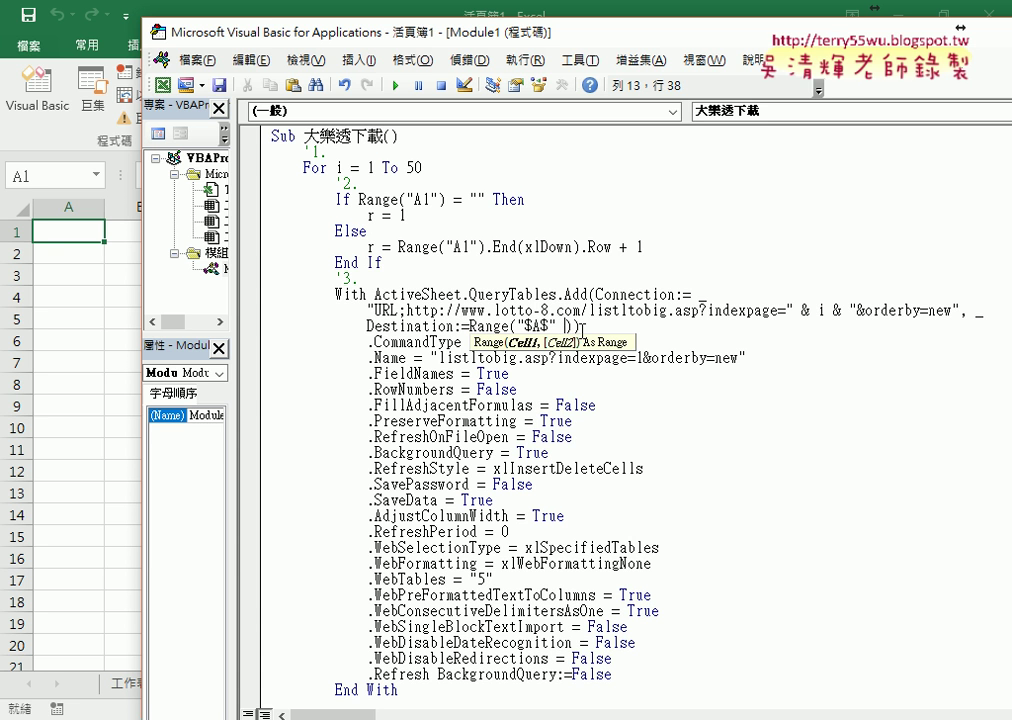
type("& ")
type("r")
key("Down")
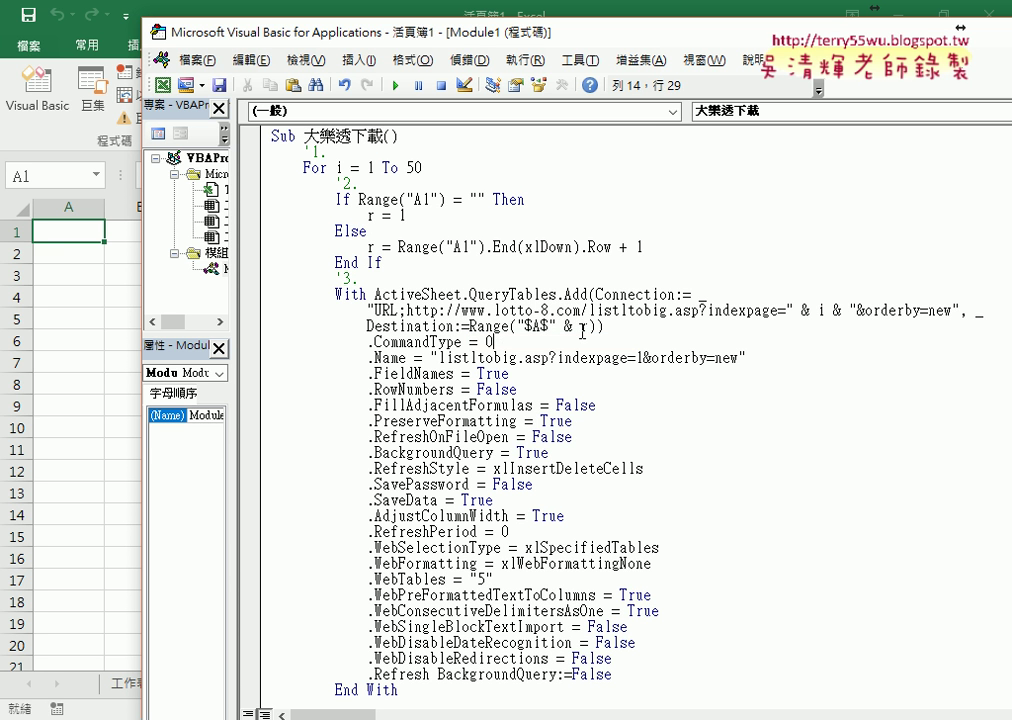
left_click_drag(589, 327, 563, 327)
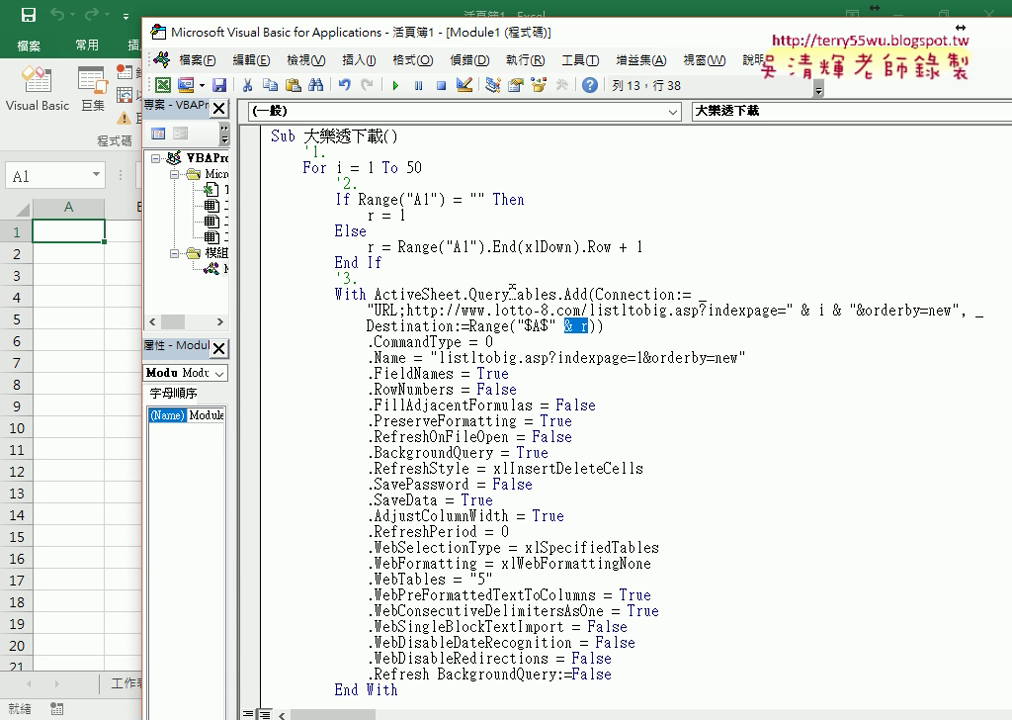
left_click_drag(407, 216, 398, 216)
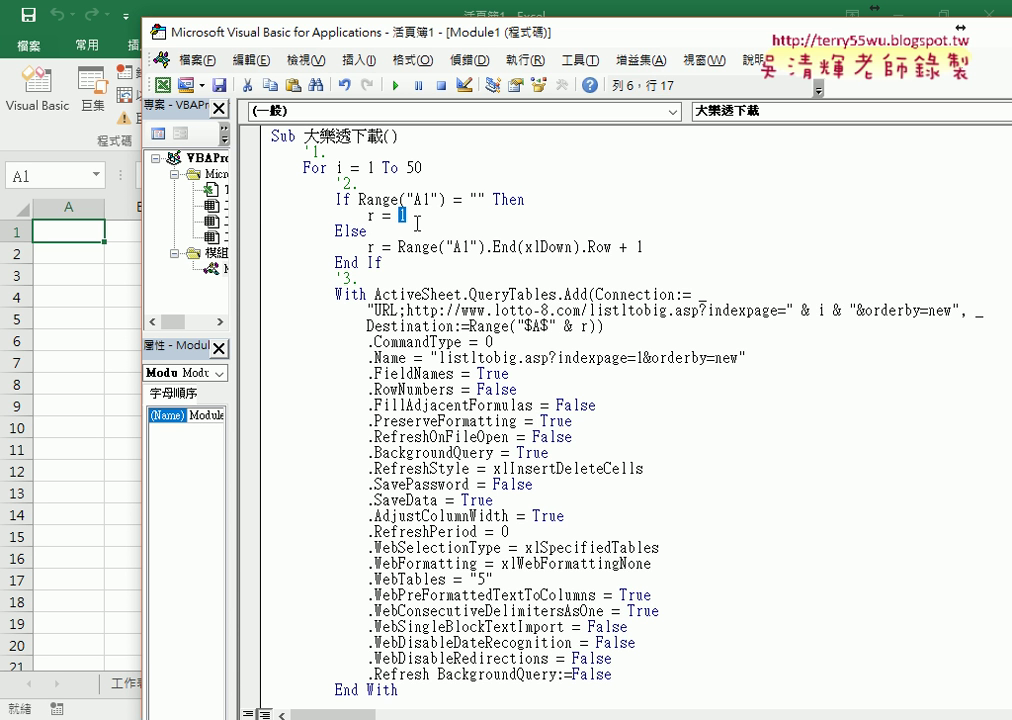
left_click_drag(573, 327, 563, 327)
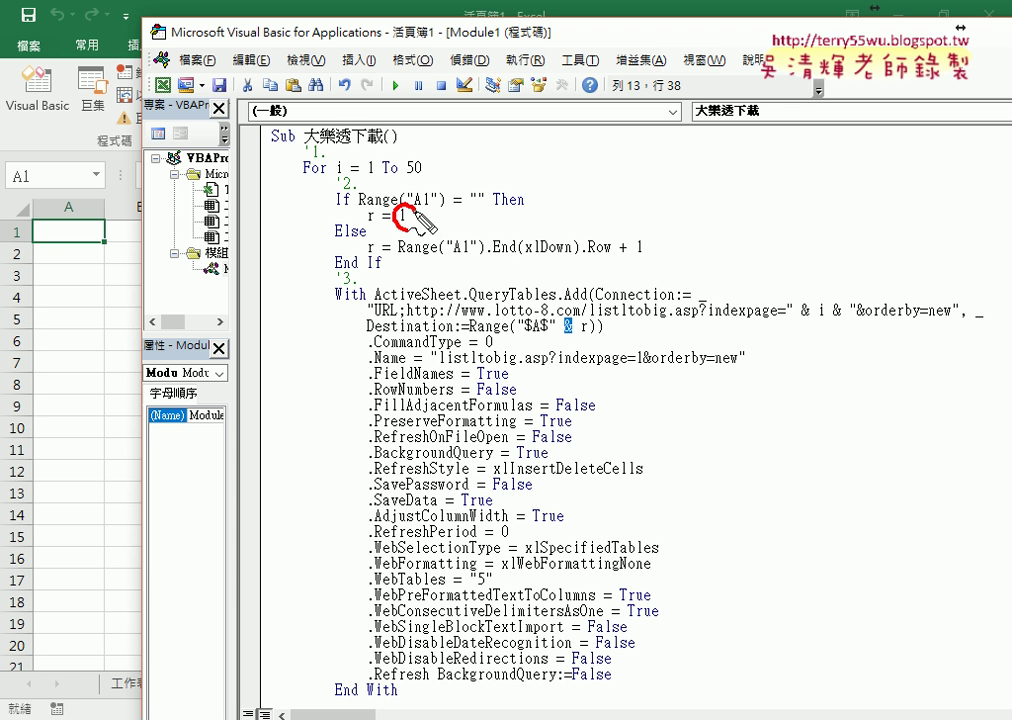
mouse_move(432, 225)
left_mouse_down()
mouse_move(503, 264)
mouse_move(536, 262)
left_mouse_up()
left_click_drag(546, 250, 545, 262)
mouse_move(556, 252)
left_mouse_down()
mouse_move(556, 283)
mouse_move(569, 268)
left_mouse_up()
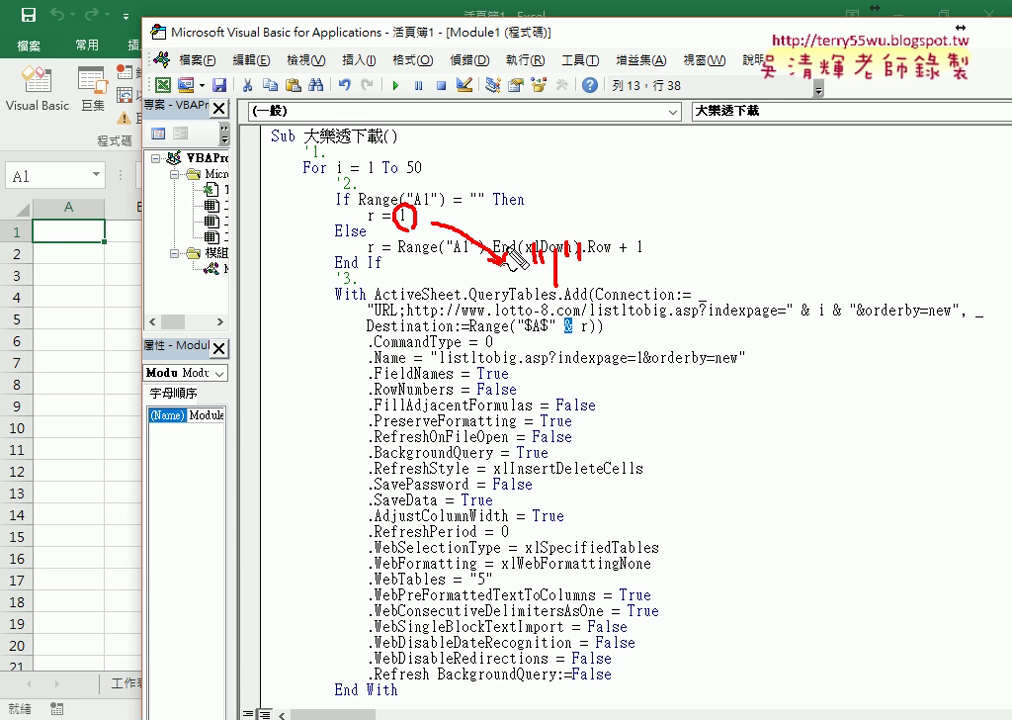
mouse_move(553, 286)
left_mouse_down()
mouse_move(553, 312)
mouse_move(573, 340)
left_mouse_up()
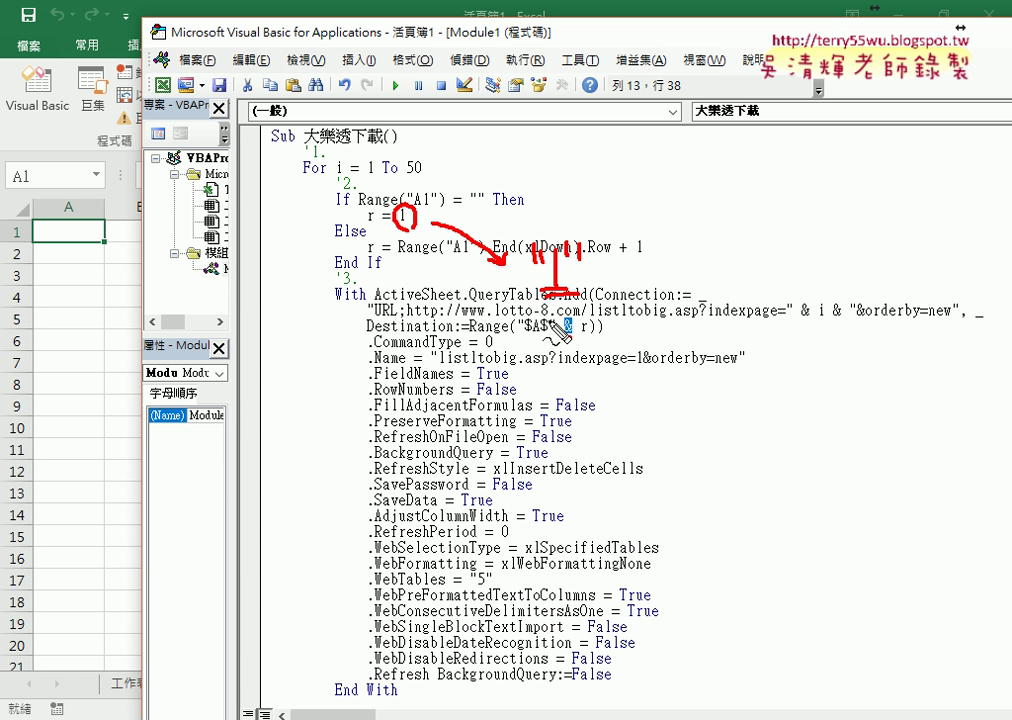
left_click_drag(548, 318, 549, 330)
key("Escape")
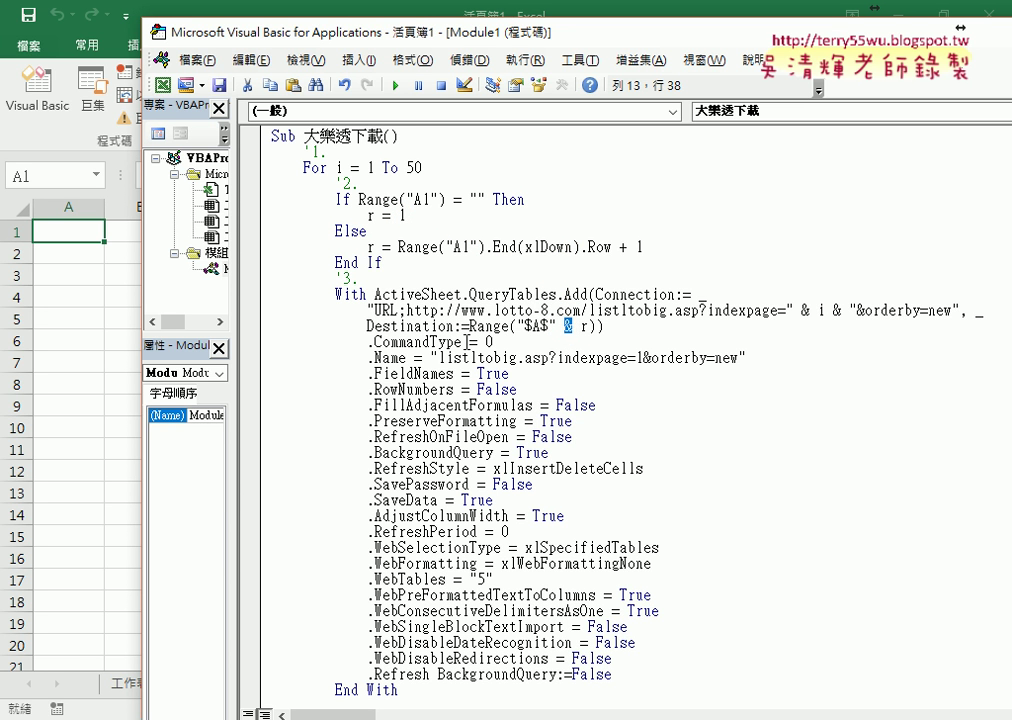
left_click_drag(443, 44, 560, 70)
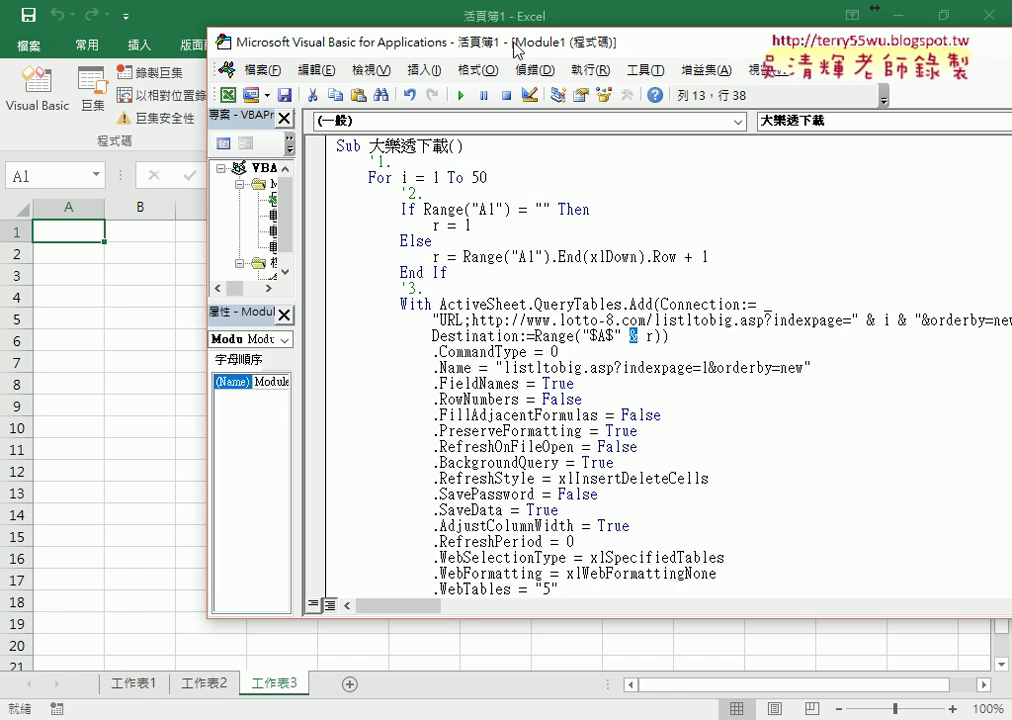
Enlarge the code window and step the macro with F8 through the For line and r = 1
left_click_drag(560, 70, 496, 40)
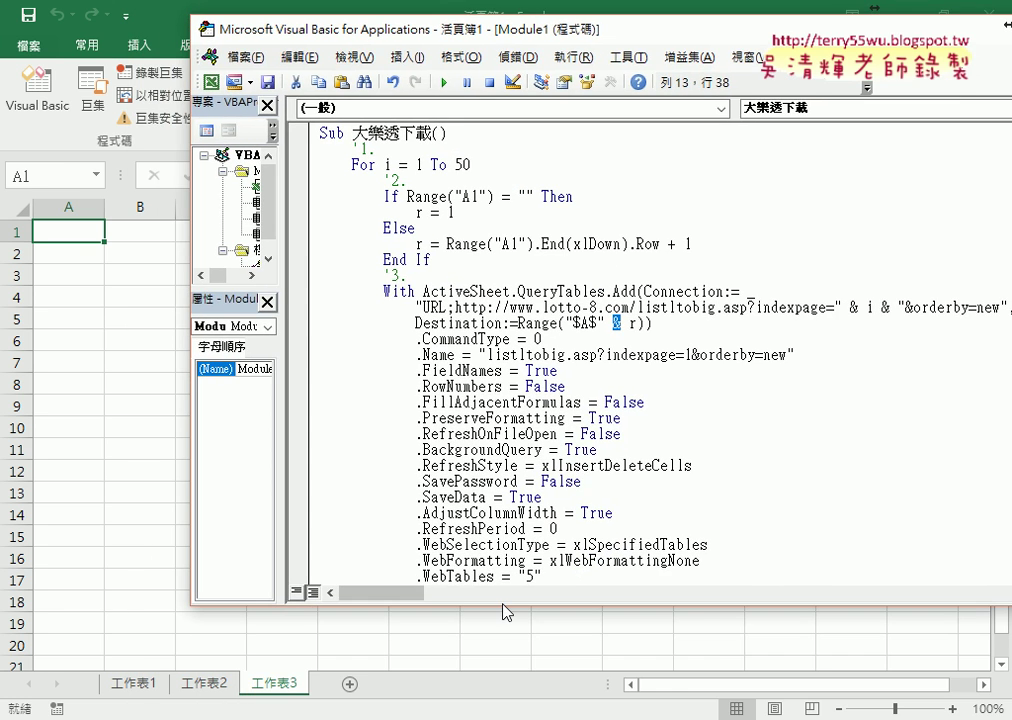
left_click_drag(505, 606, 505, 622)
left_click(447, 260)
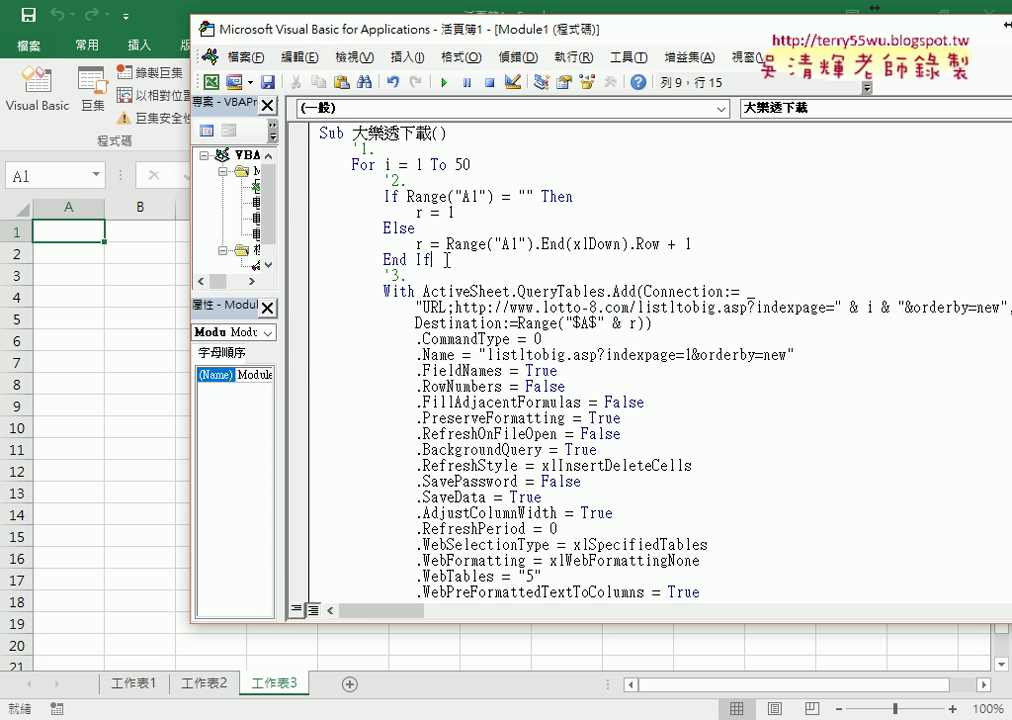
key("F8")
key("F8")
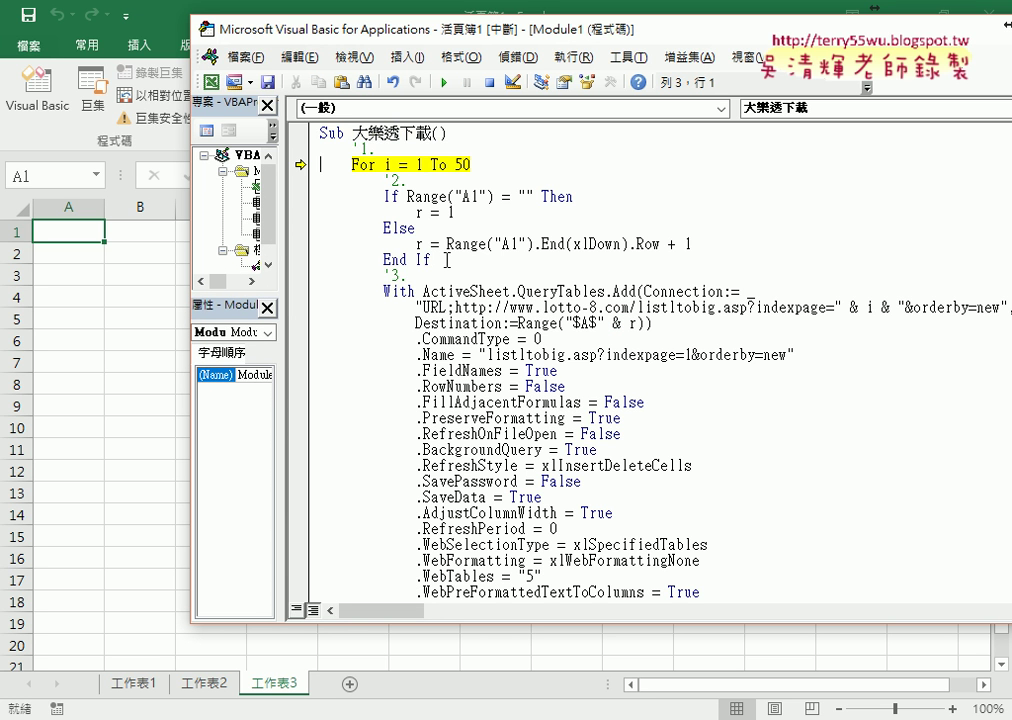
key("F8")
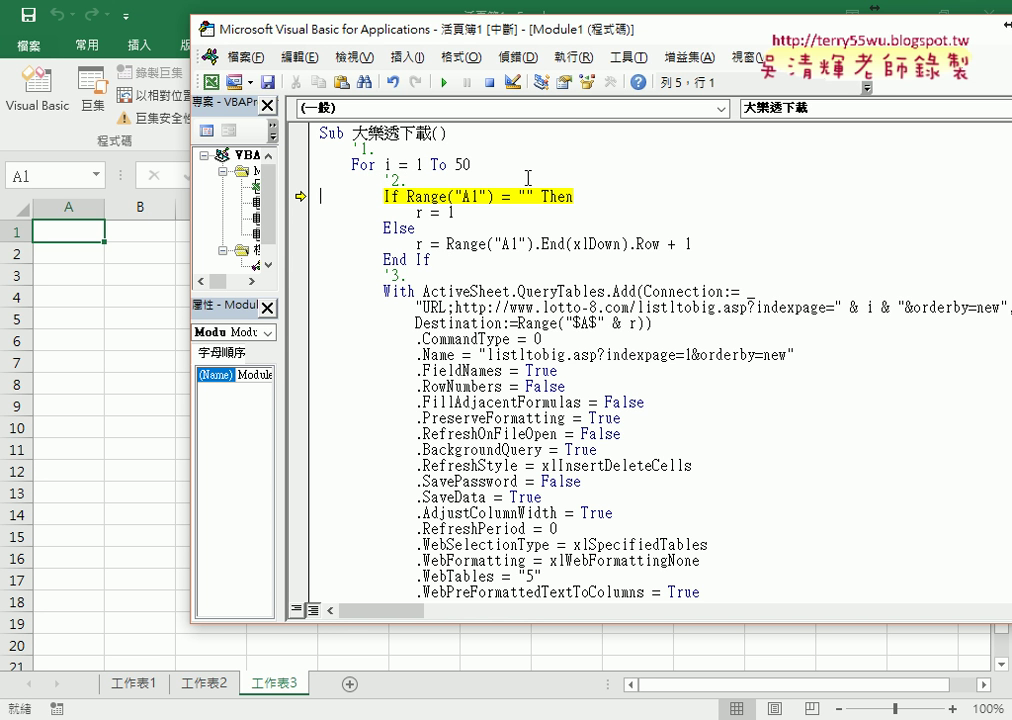
key("F8")
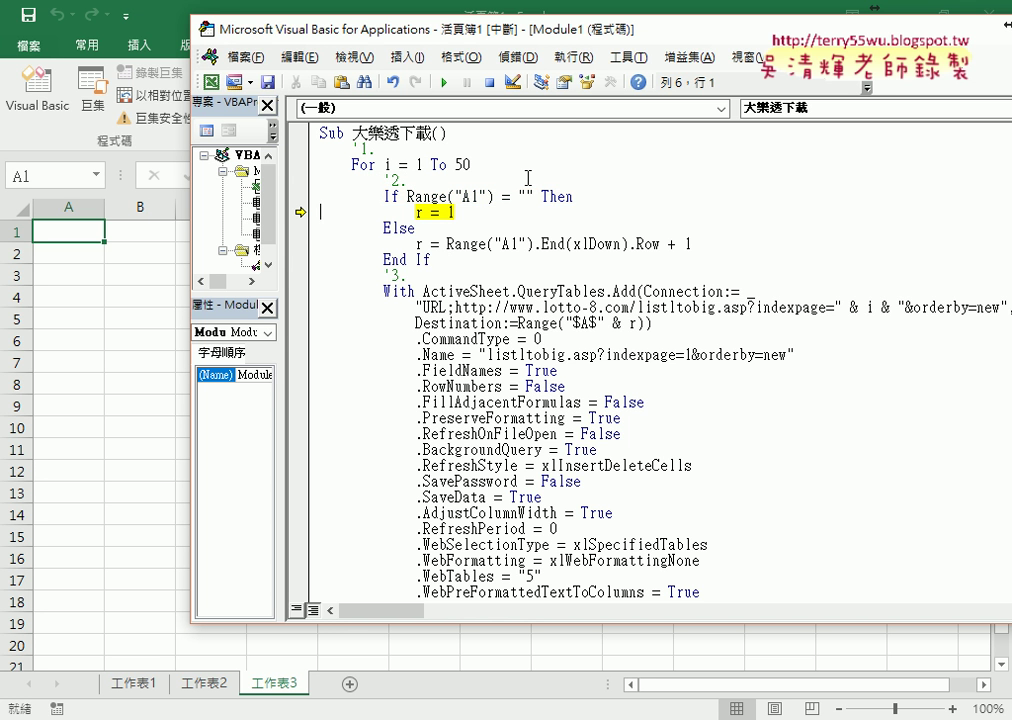
key("F8")
key("F8")
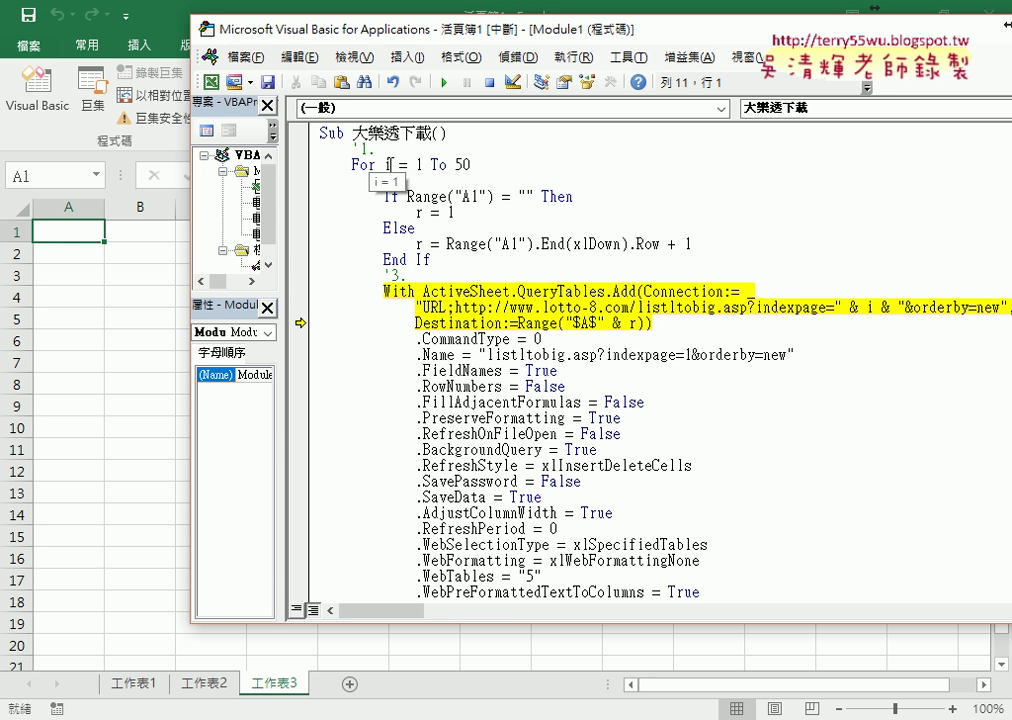
Check the values of i and r, then step on until .CommandType = 0 raises run-time error '5'
mouse_move(421, 213)
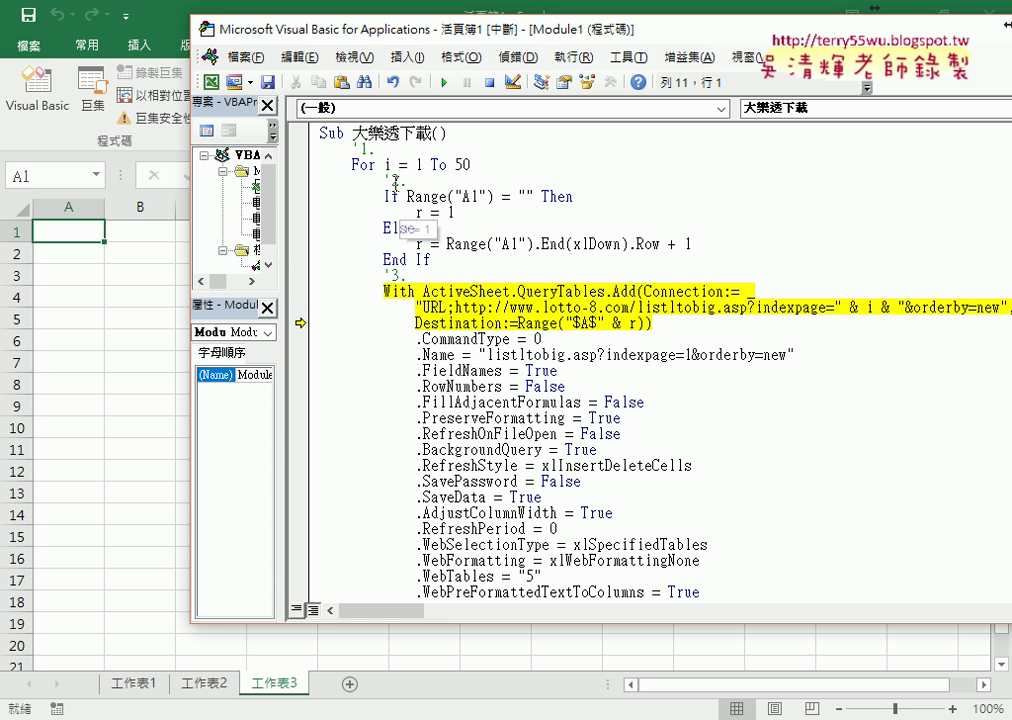
mouse_move(367, 165)
mouse_move(869, 307)
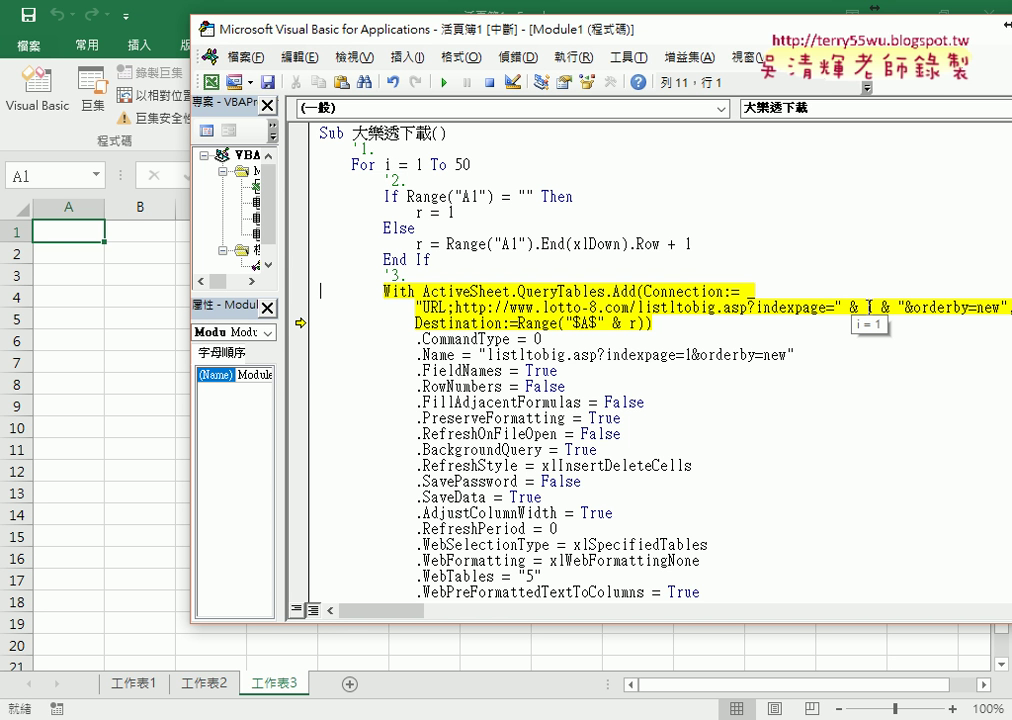
mouse_move(631, 323)
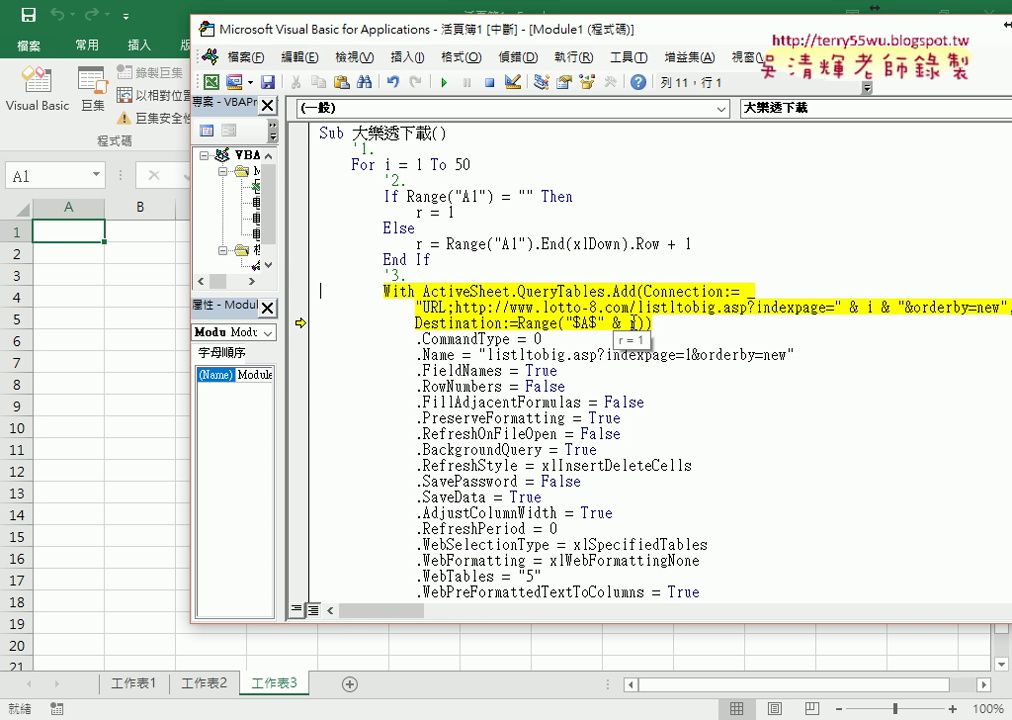
scroll(632, 325, "down", 1)
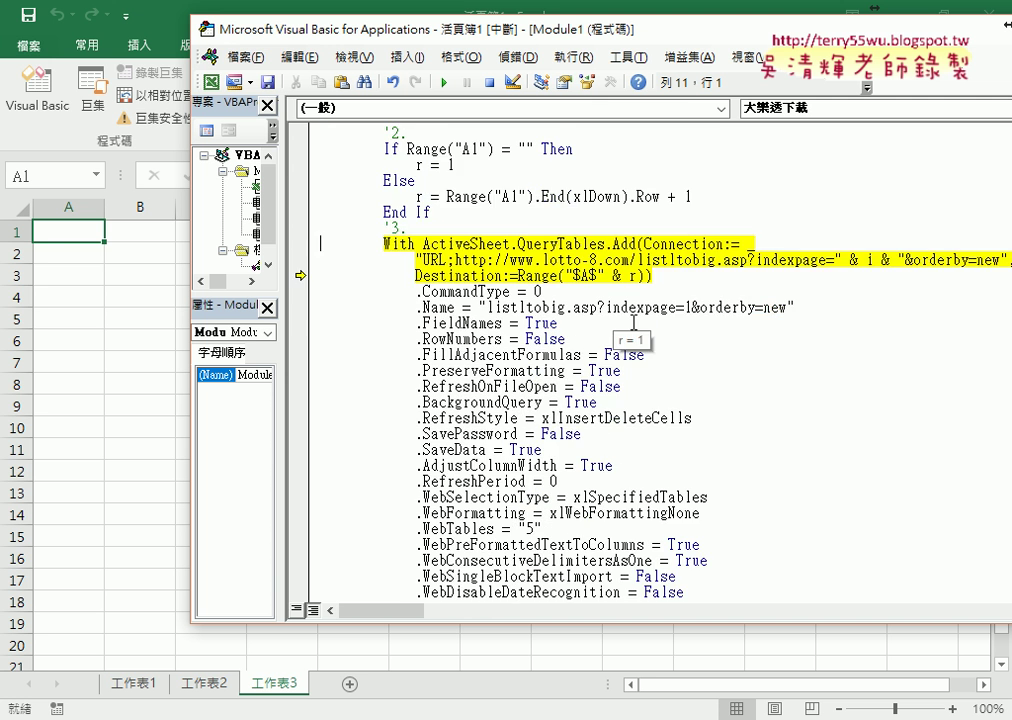
scroll(630, 320, "down", 1)
key("F8")
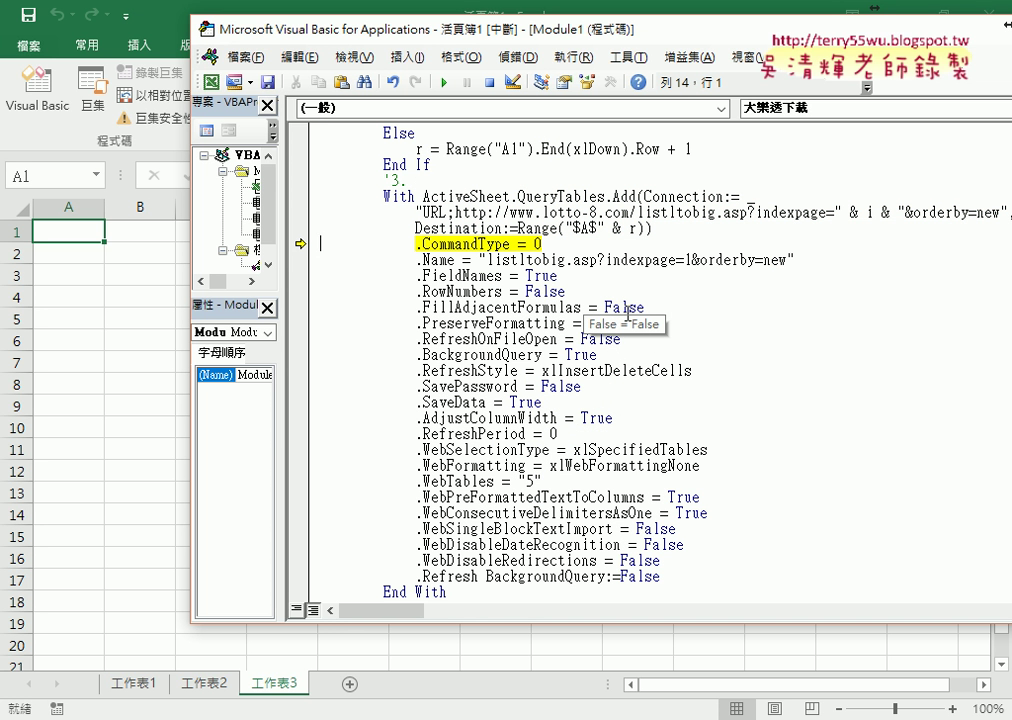
key("F8")
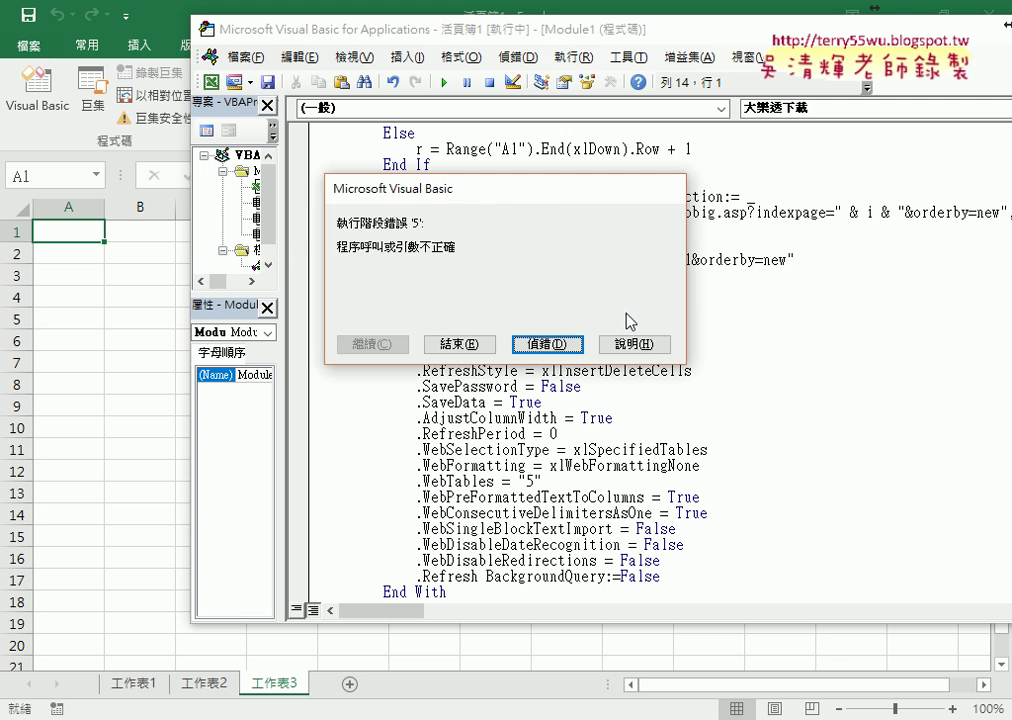
Comment out .CommandType = 0 and step through .Refresh, importing the first page's draws into 工作表3
left_click(547, 344)
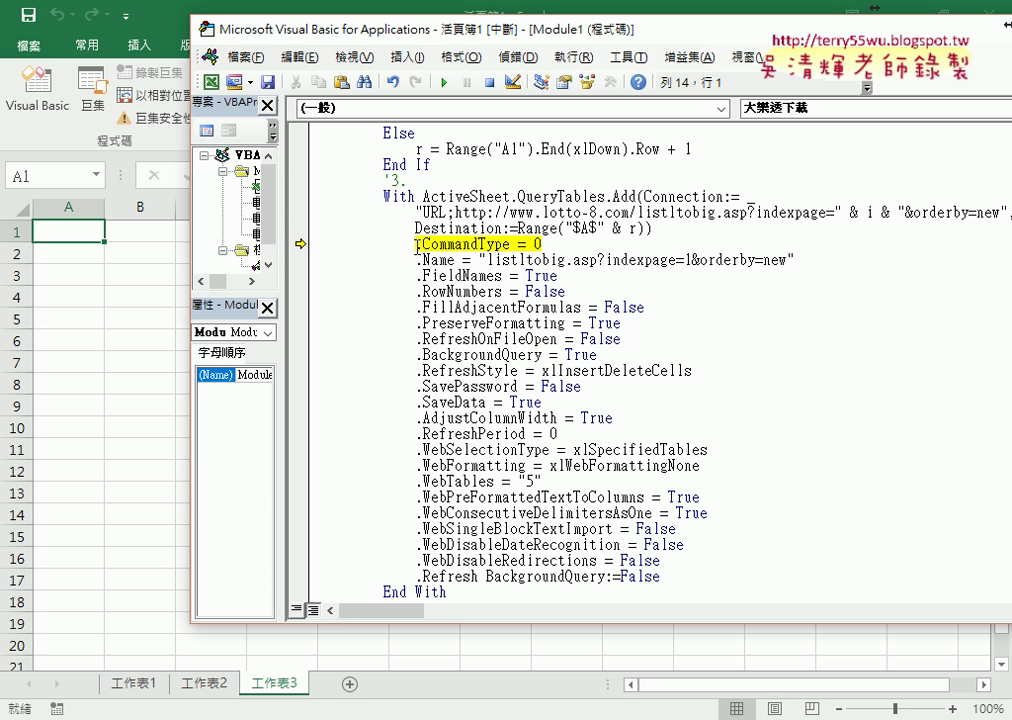
left_click(418, 244)
type("'")
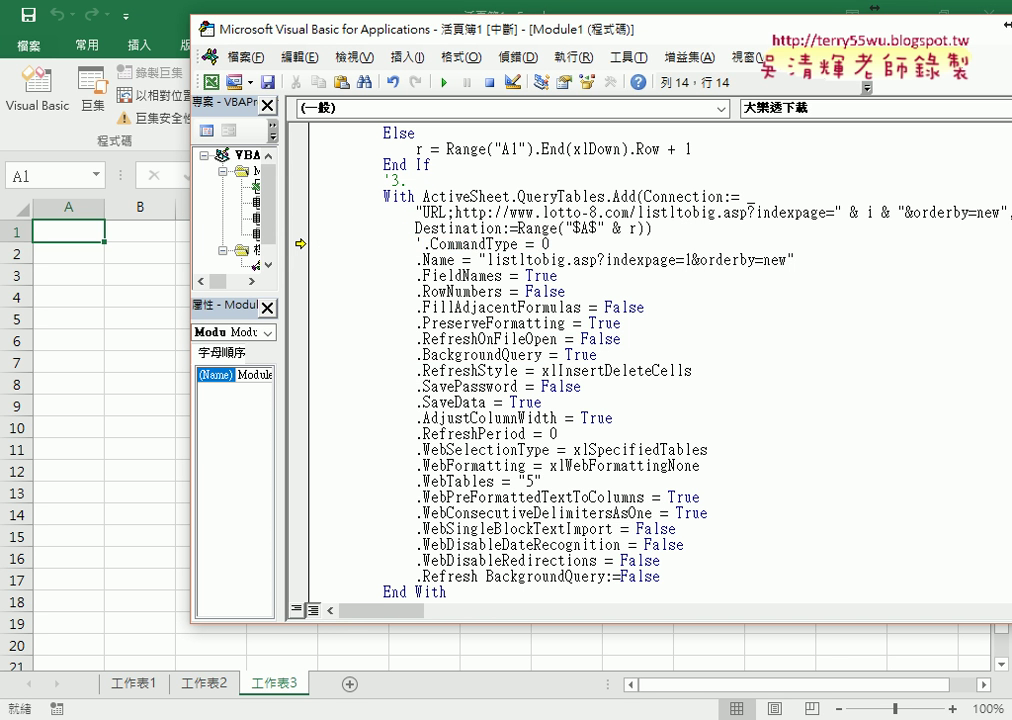
key("Down")
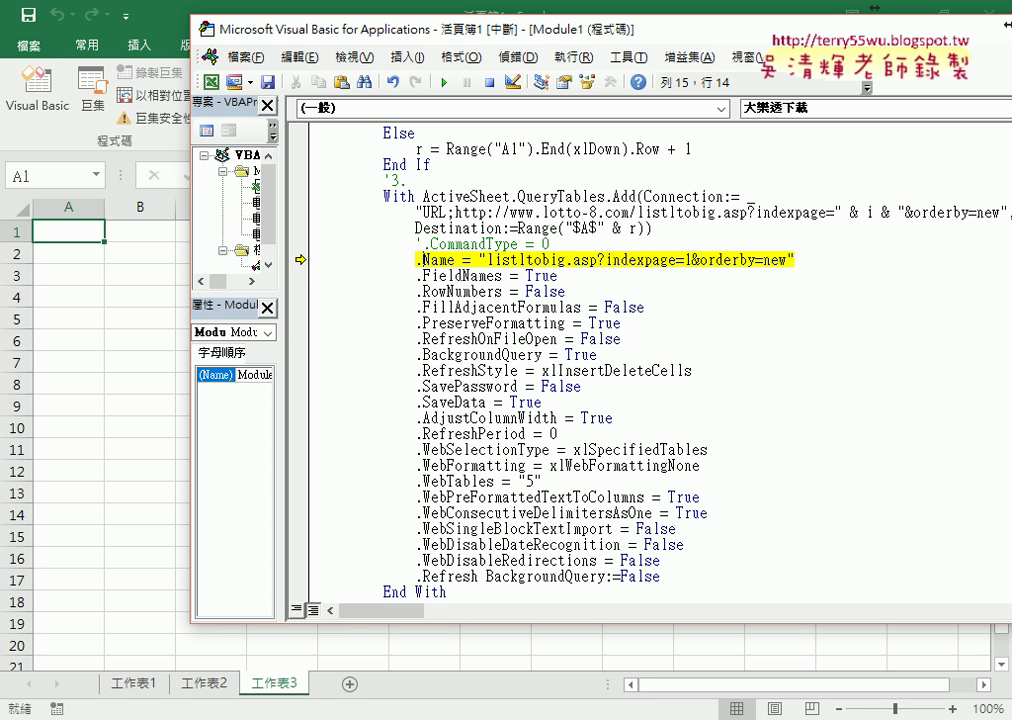
key("F8")
key("F8")
key("F8")
key("F8")
key("F8")
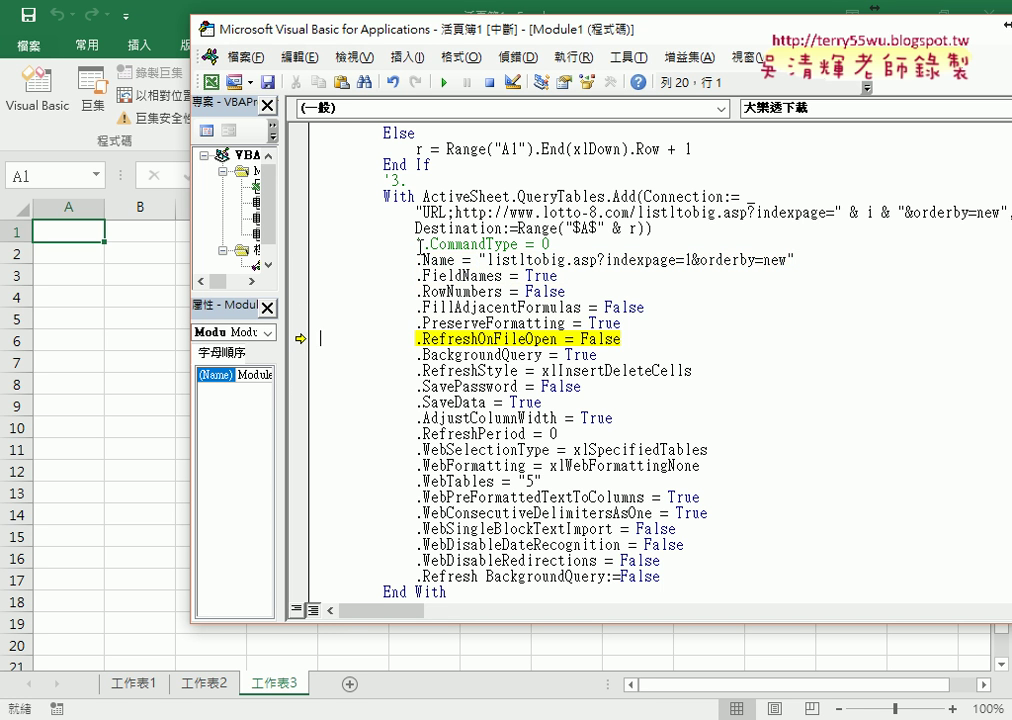
key("F8")
key("F8")
key("F8")
key("F8")
key("F8")
key("F8")
key("F8")
key("F8")
key("F8")
key("F8")
key("F8")
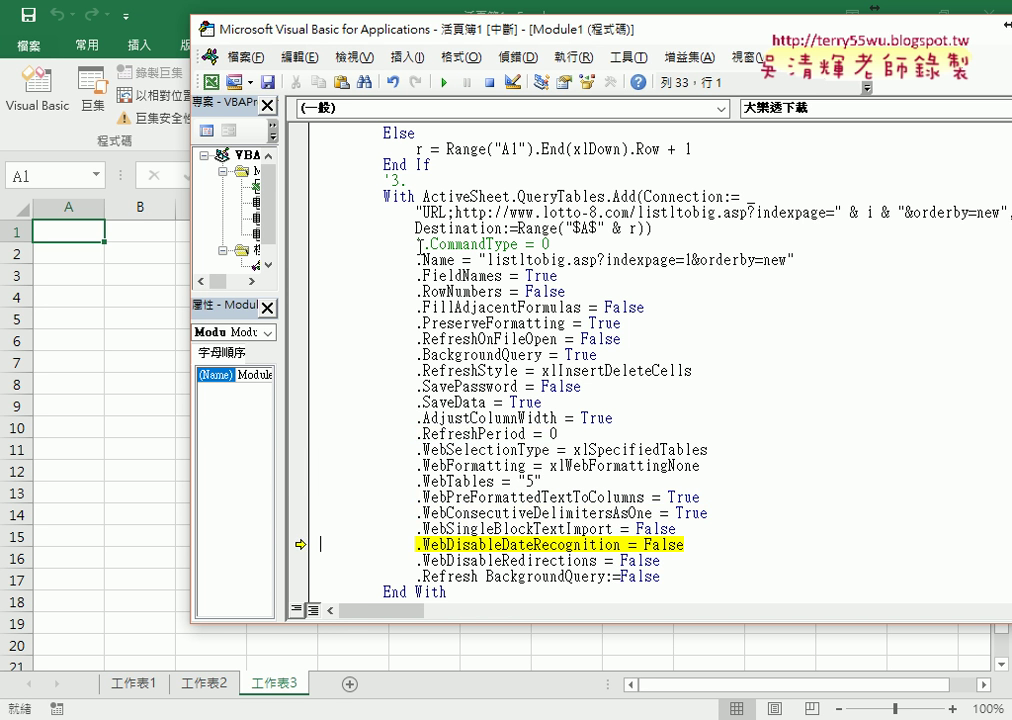
key("F8")
key("F8")
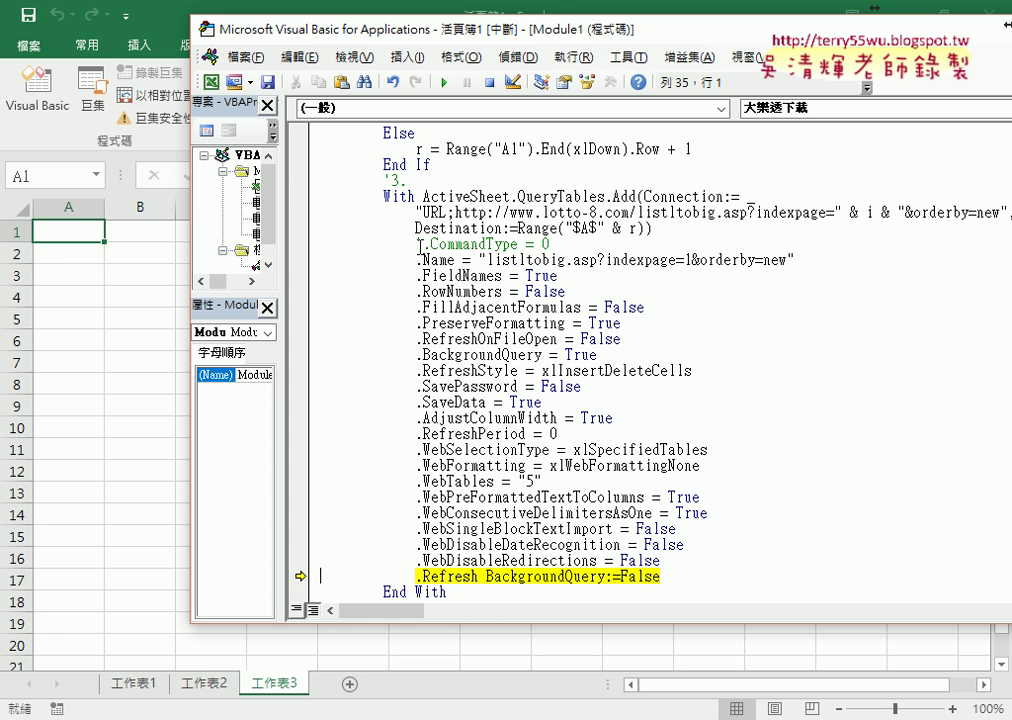
key("F8")
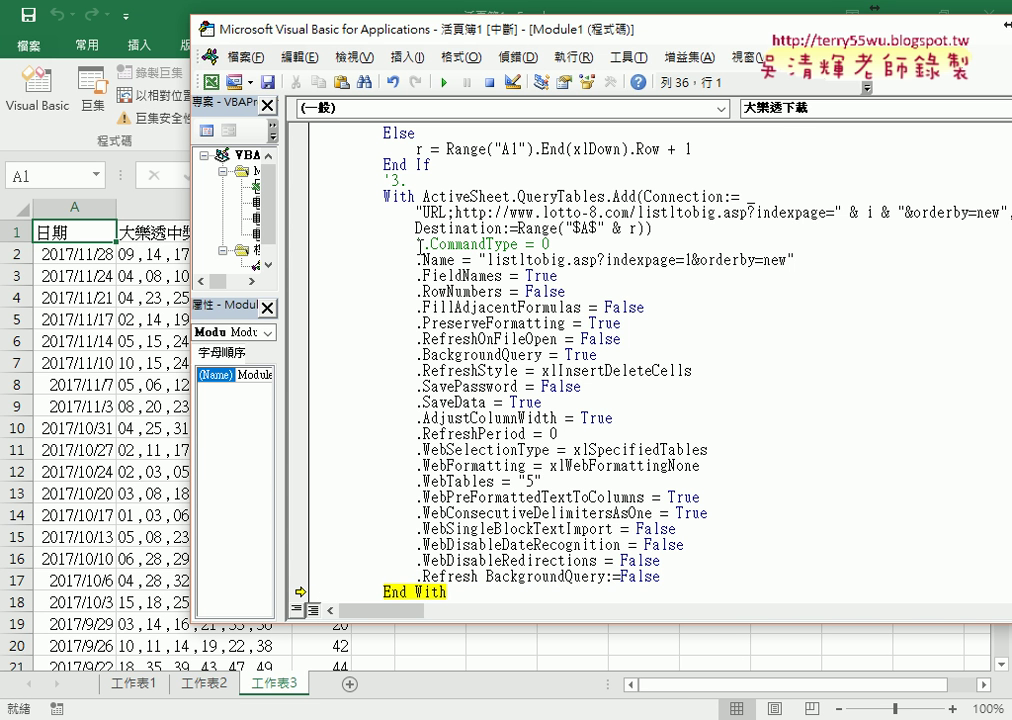
Check the imported draws on the worksheet, then step the macro back to the top of the loop
left_click_drag(376, 34, 484, 40)
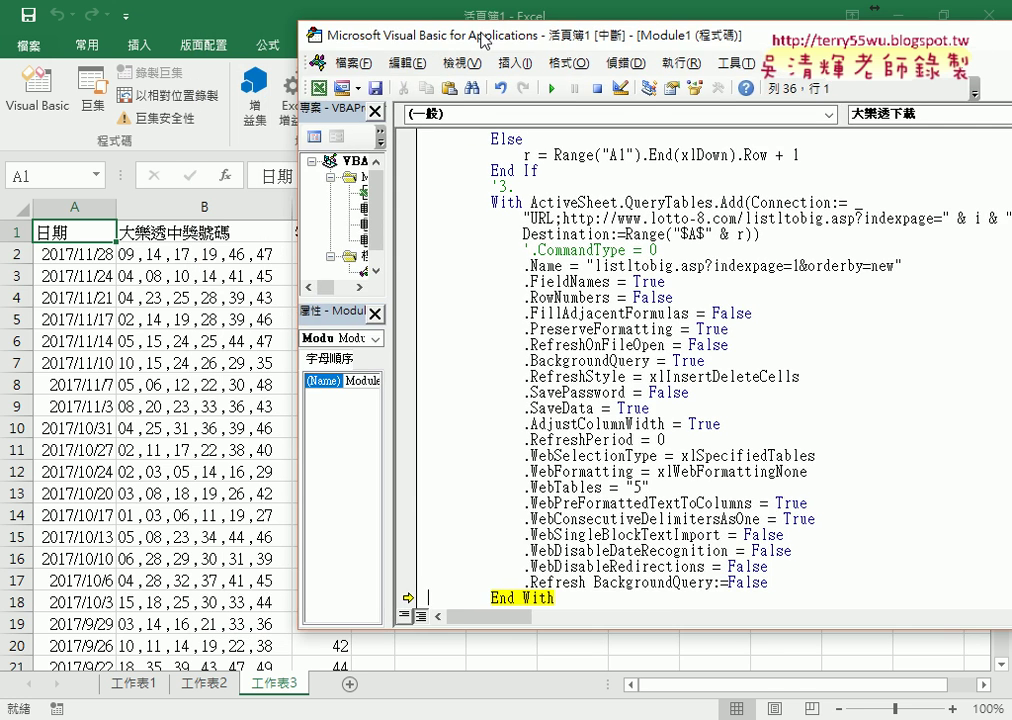
left_click(62, 472)
scroll(72, 535, "down", 5)
scroll(90, 467, "down", 2)
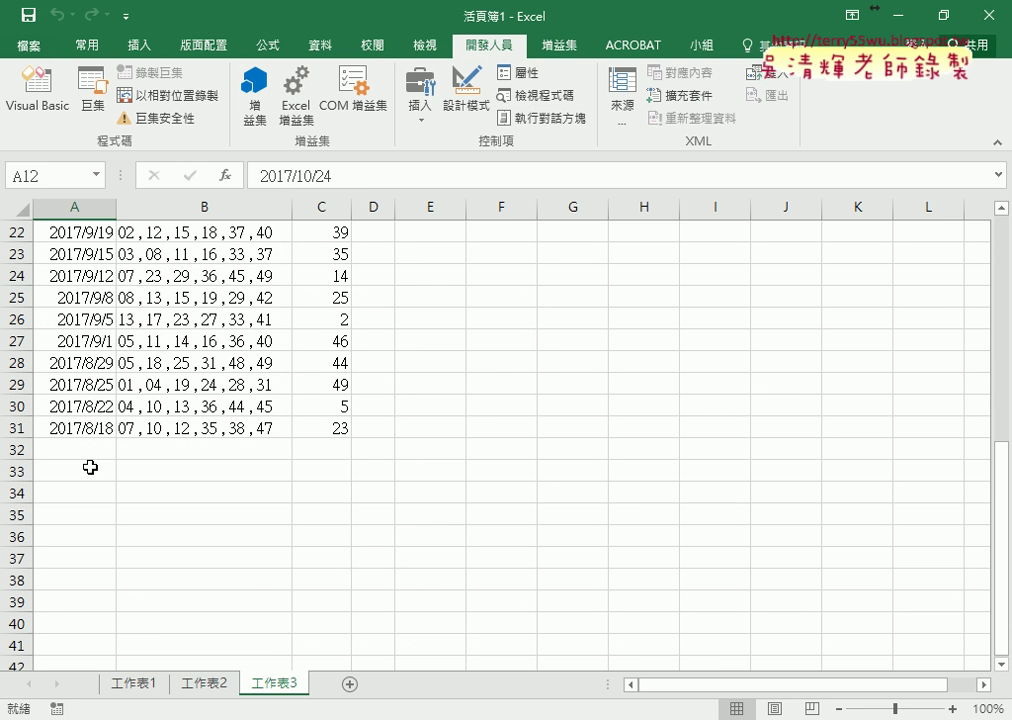
mouse_move(507, 719)
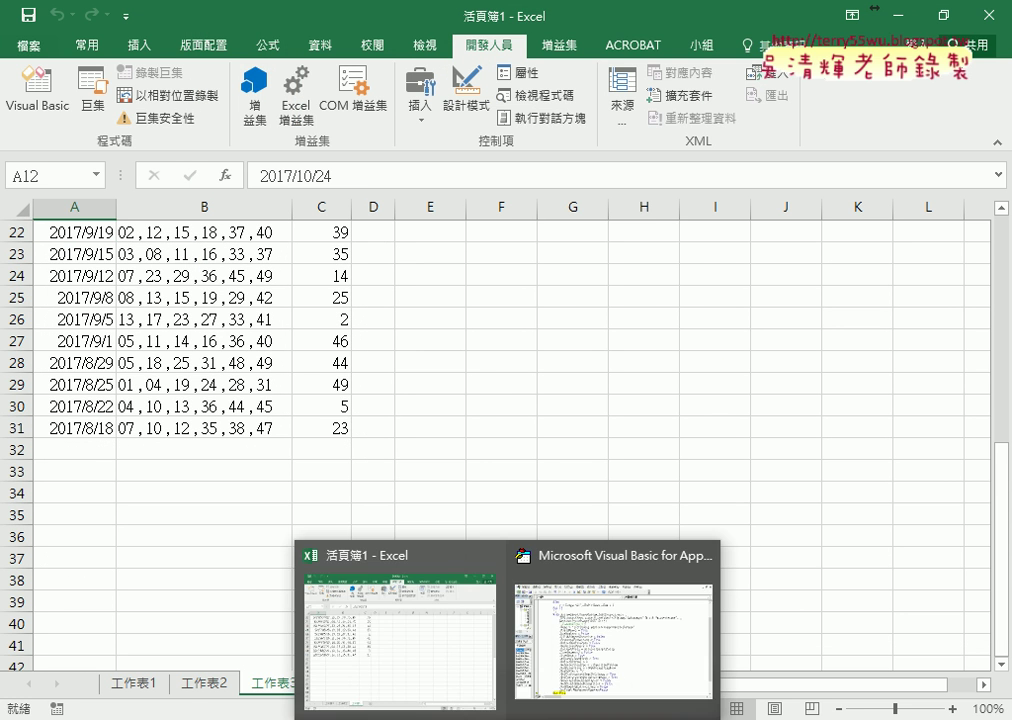
left_click(613, 625)
key("F8")
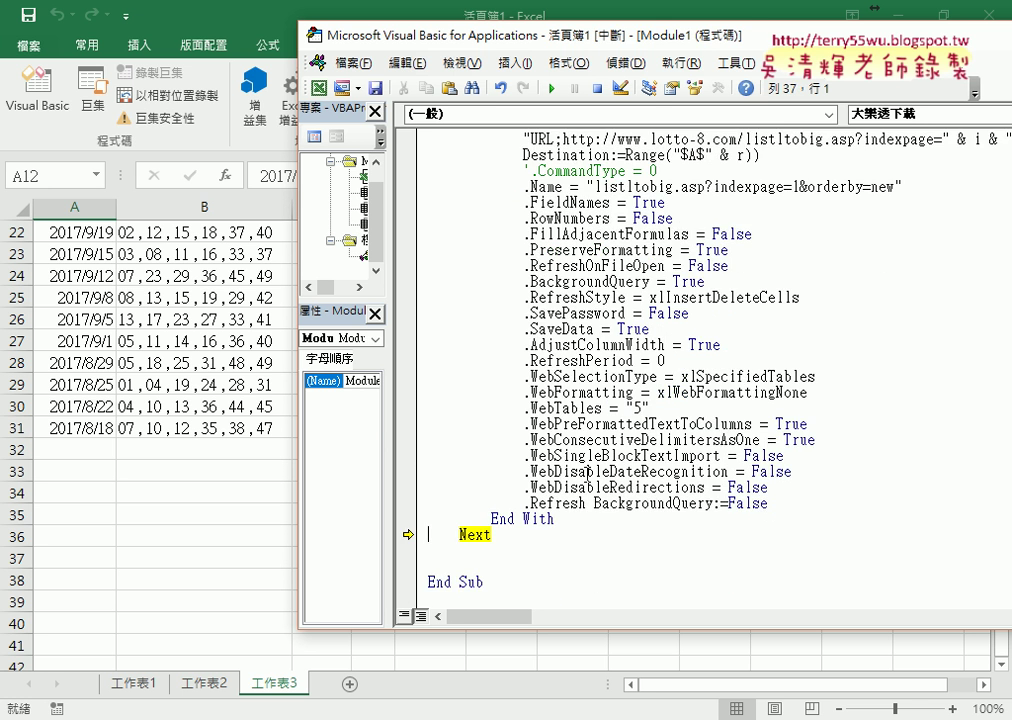
key("F8")
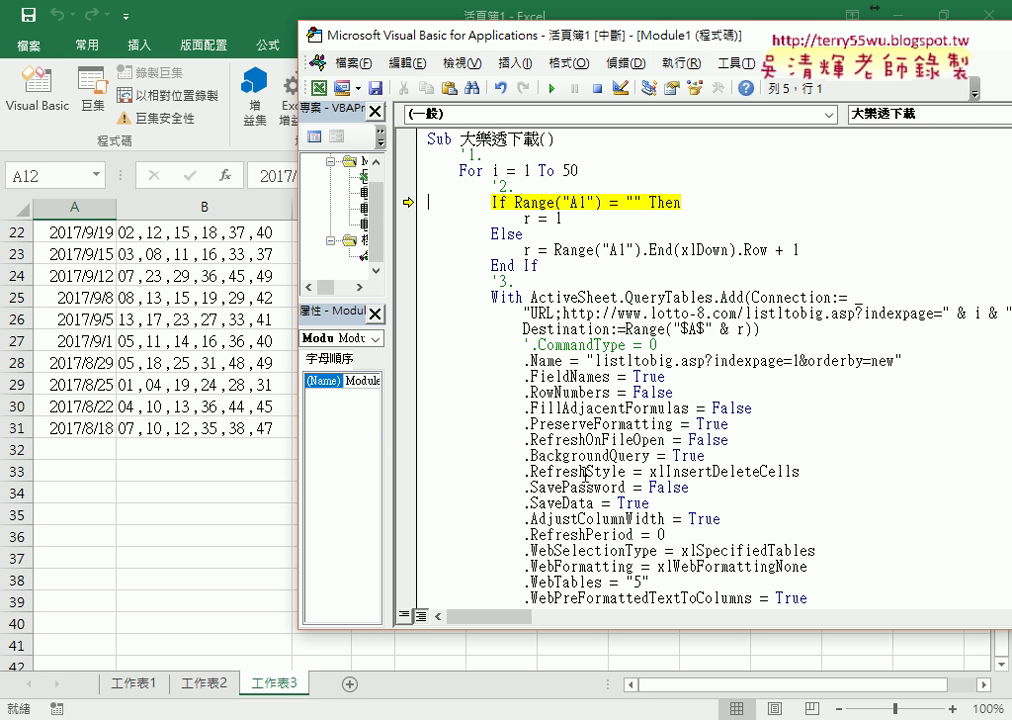
Check i and r, then step through the Else branch computing the next empty row
mouse_move(497, 173)
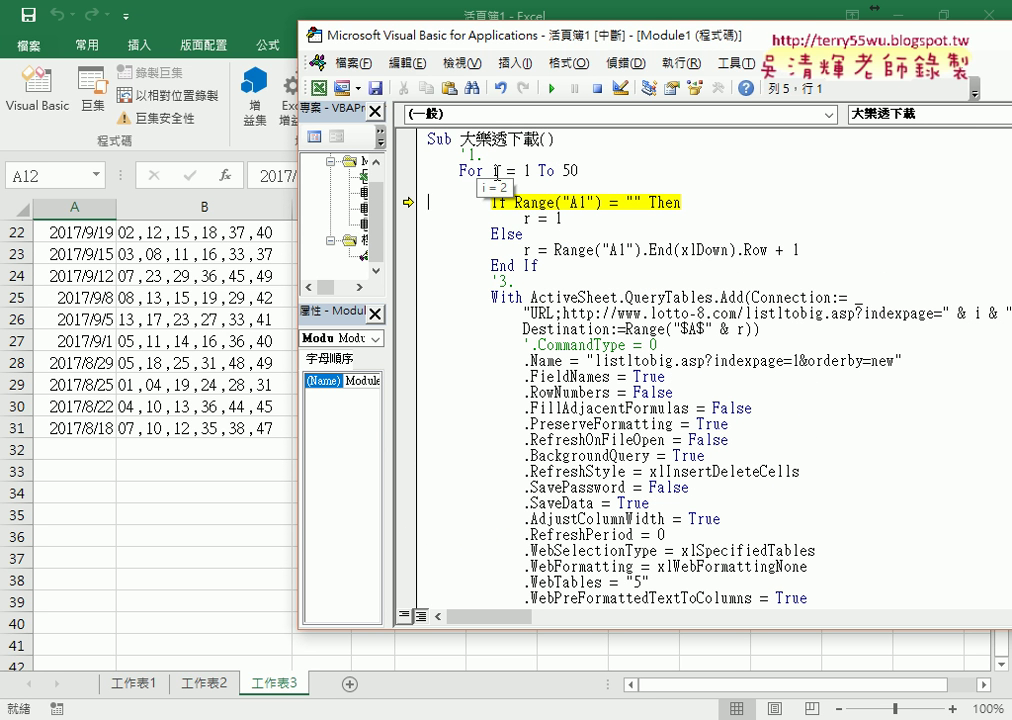
mouse_move(668, 245)
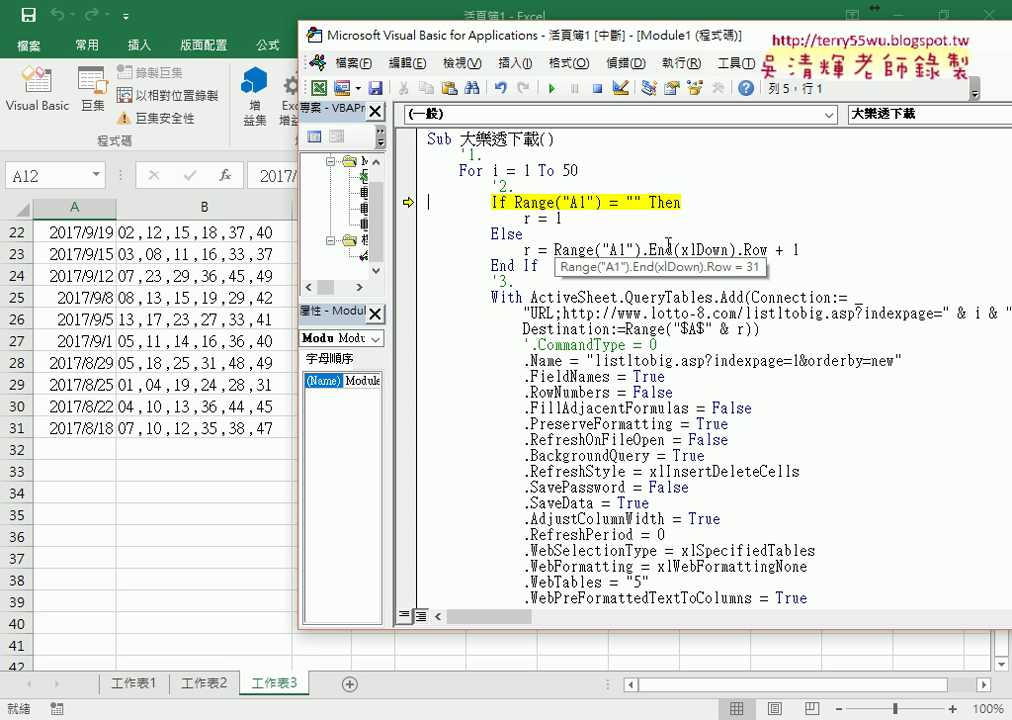
key("F8")
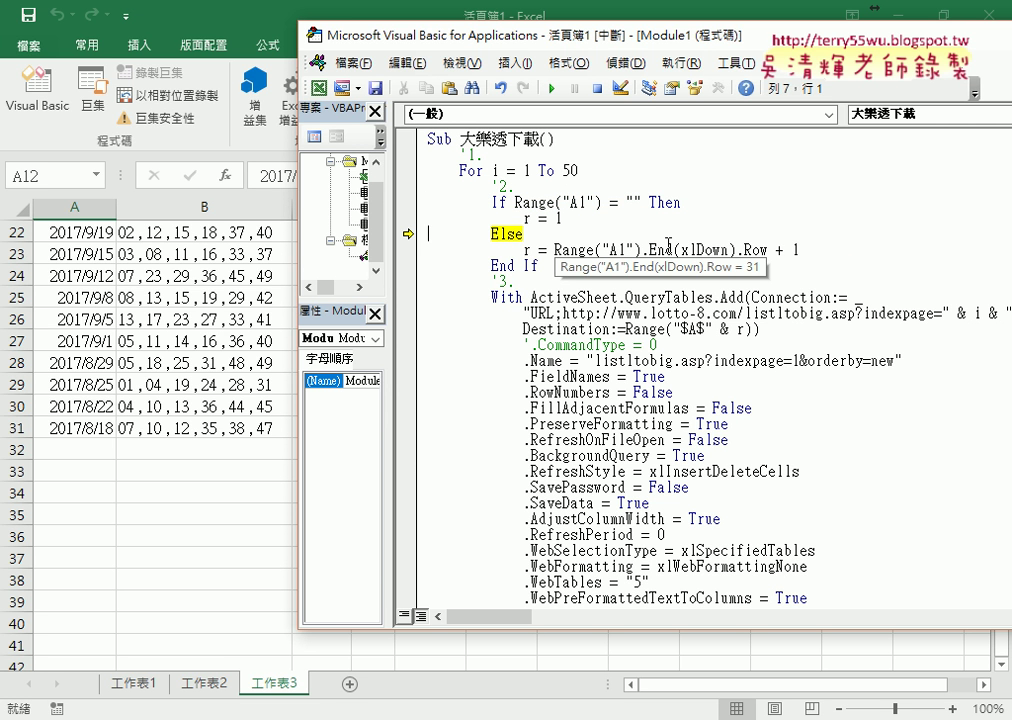
key("F8")
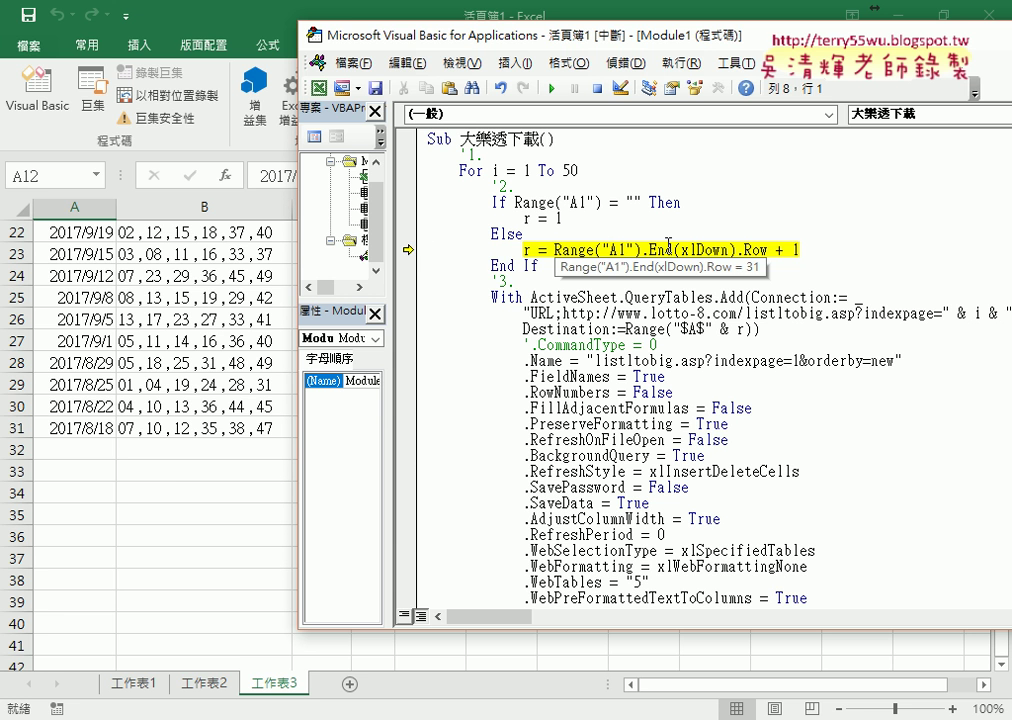
key("F8")
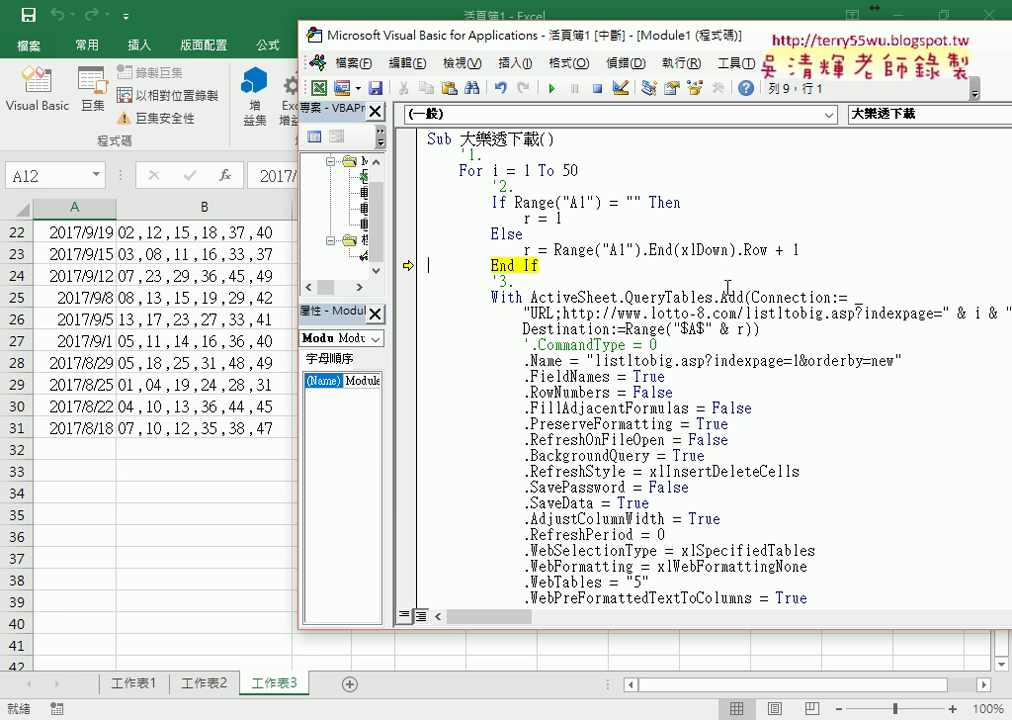
Step through the web query settings, then run the macro so the second page lands from row 32
key("F8")
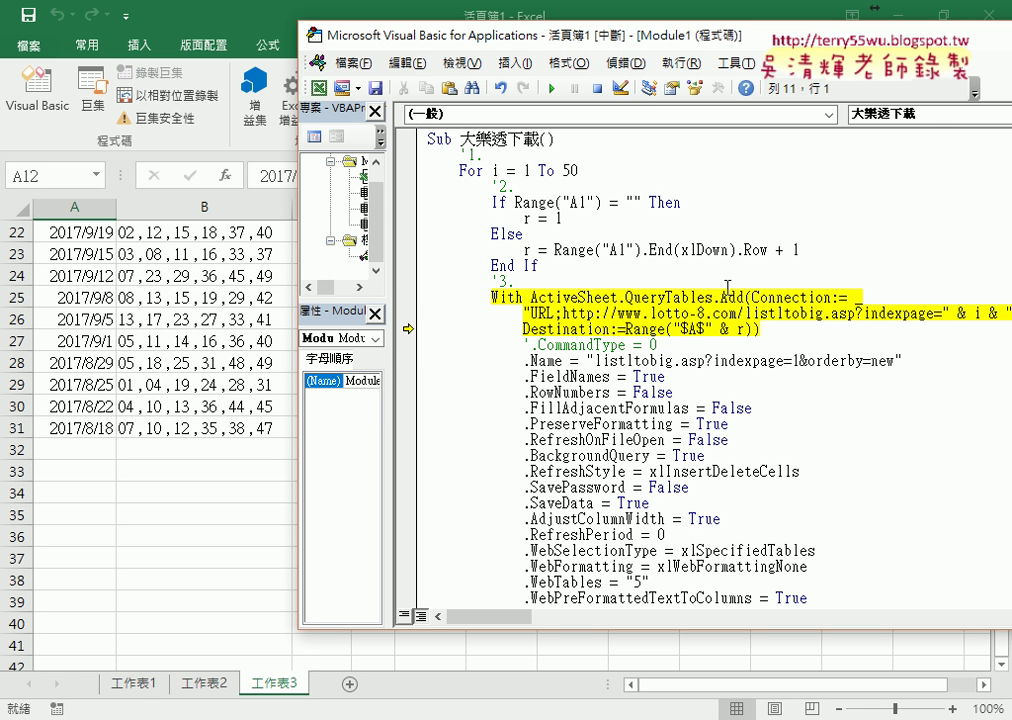
key("F8")
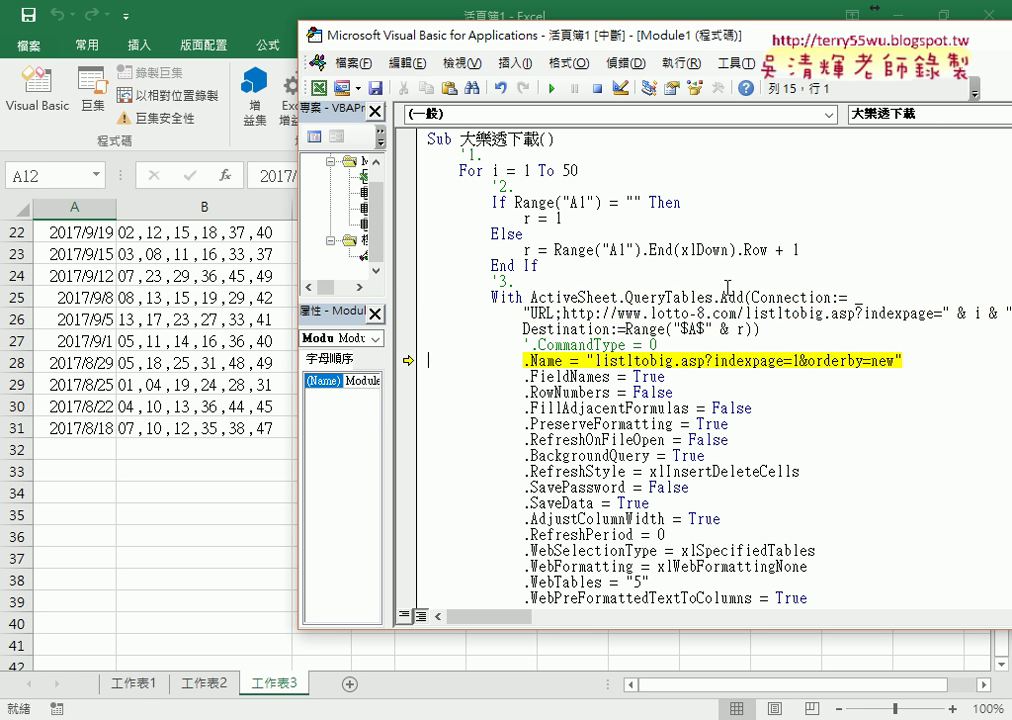
mouse_move(738, 333)
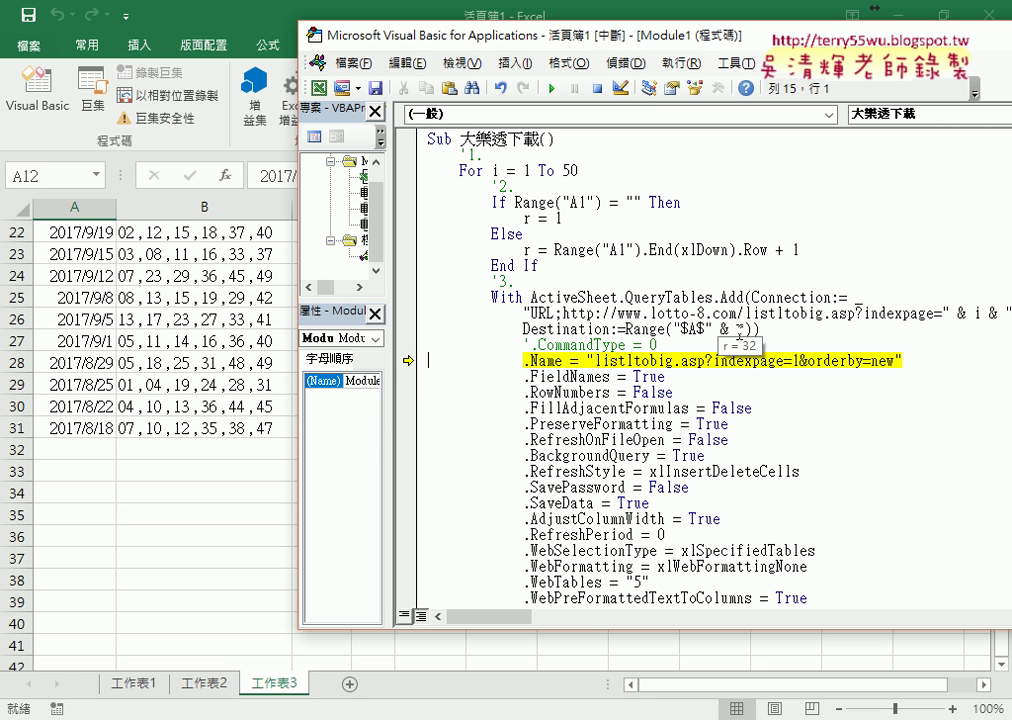
key("F8")
key("F8")
key("F8")
key("F8")
key("F8")
key("F8")
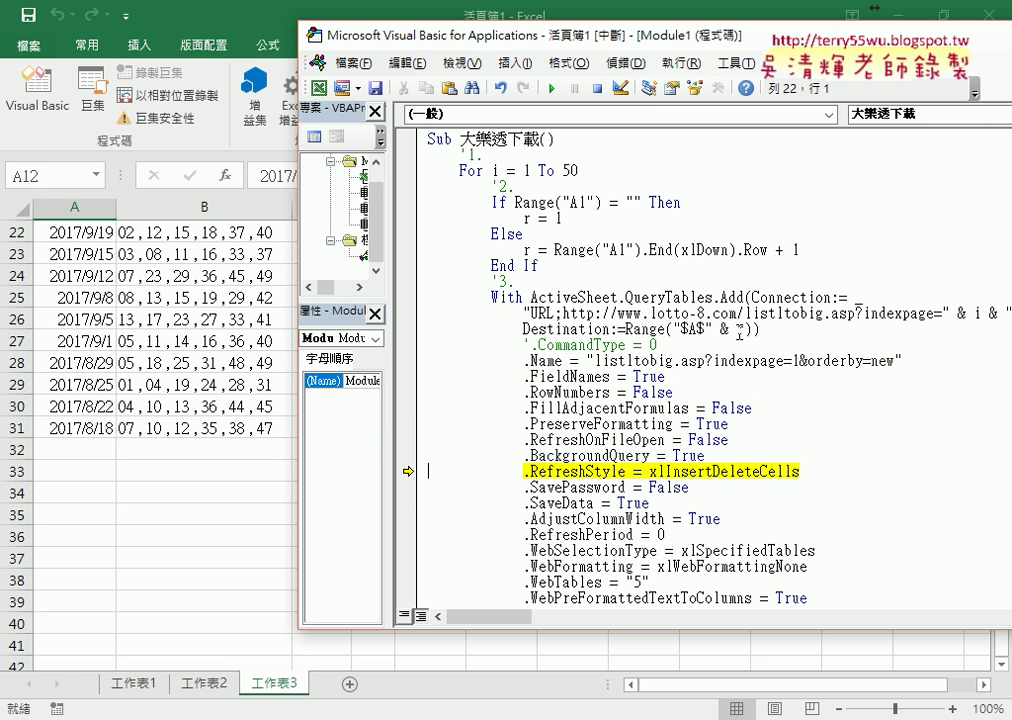
key("F8")
key("F8")
key("F8")
key("F8")
key("F8")
key("F8")
key("F8")
key("F8")
key("F8")
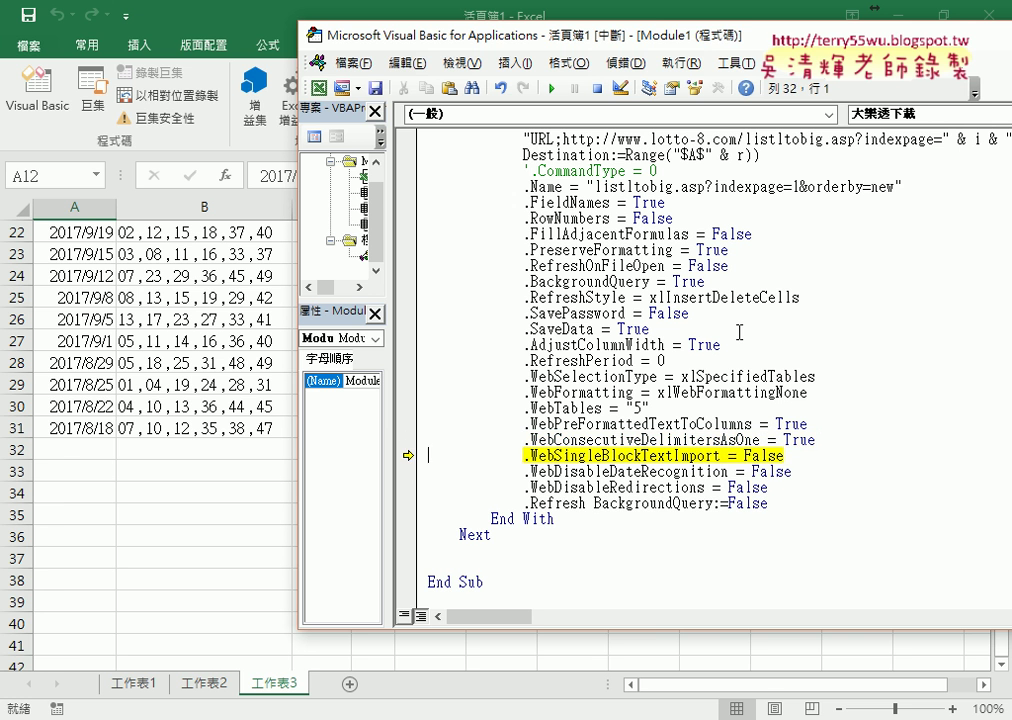
key("F8")
key("F8")
key("F8")
key("F8")
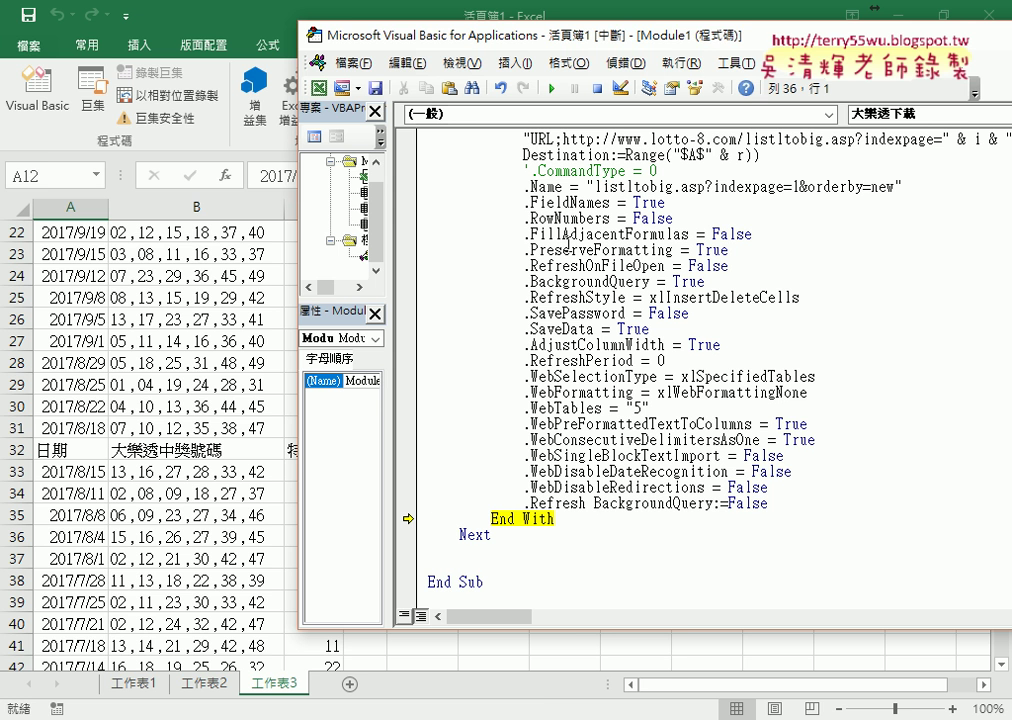
left_click(551, 88)
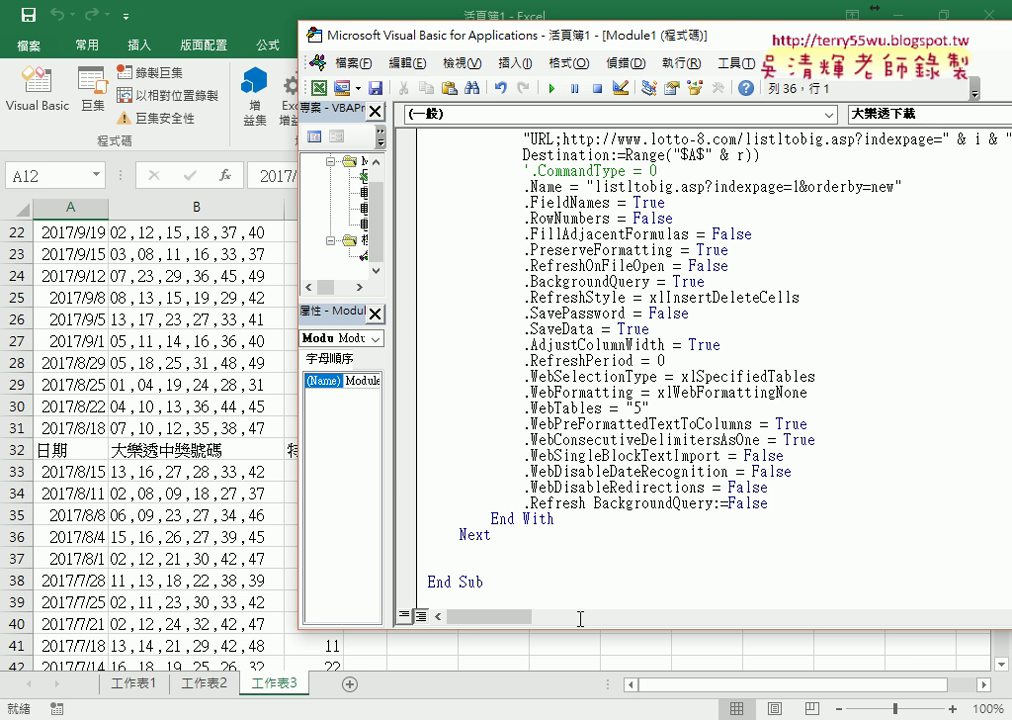
Bring the Excel sheet forward and jump to the last imported draw, row 1523 (2004/1/5)
left_click(88, 444)
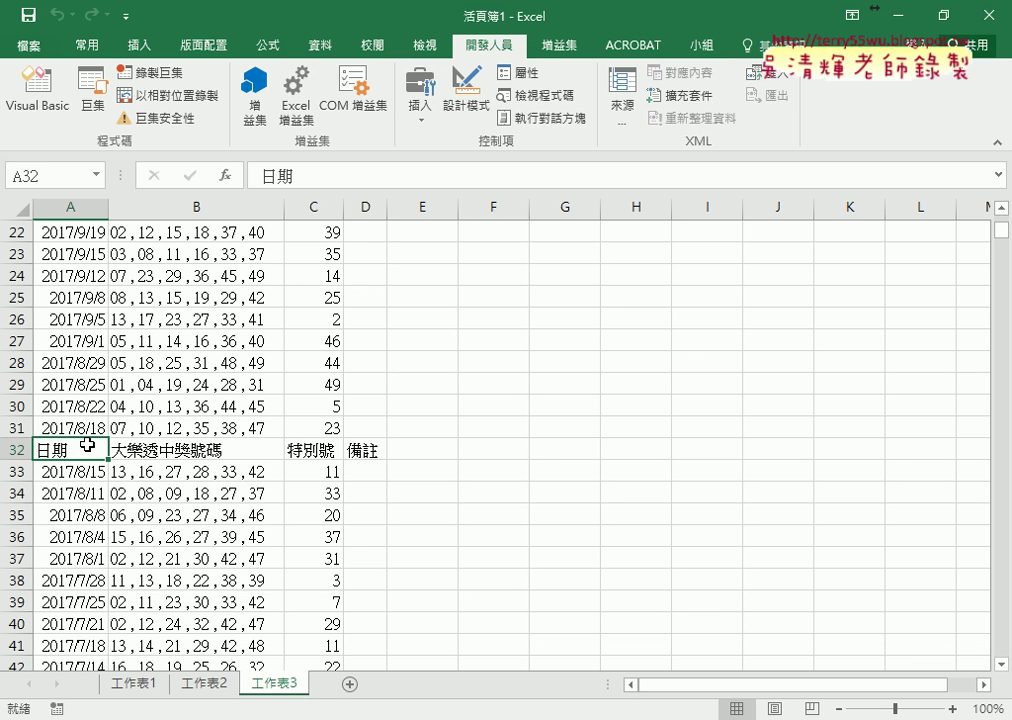
key("ctrl+Down")
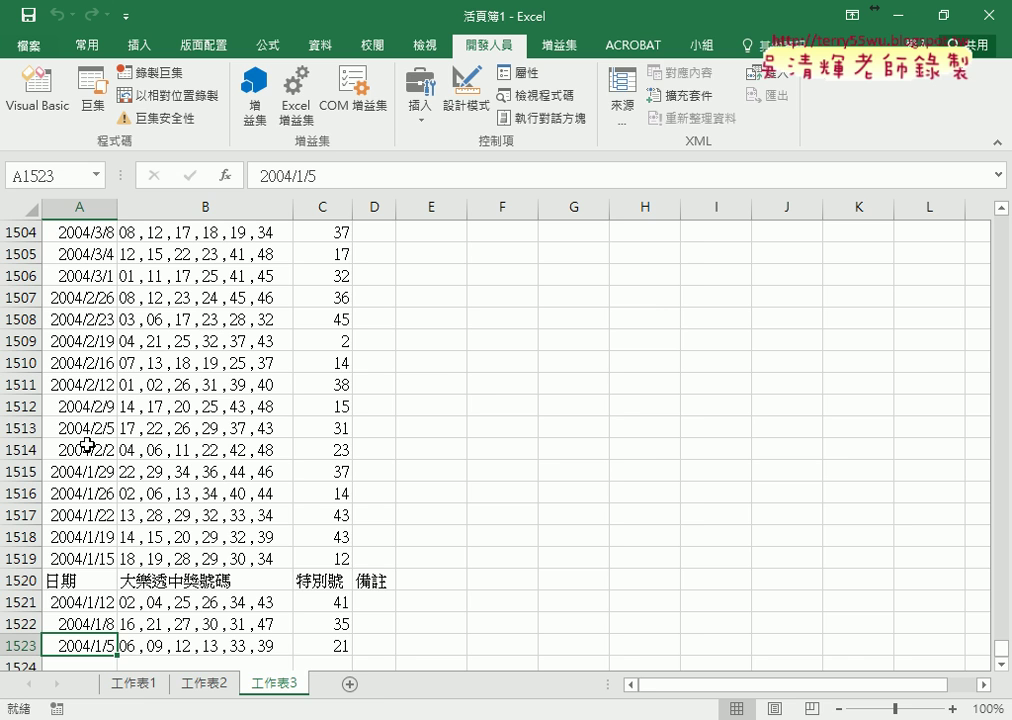
Switch to the Google Docs macro notes in Chrome and locate the For loop line
mouse_move(265, 719)
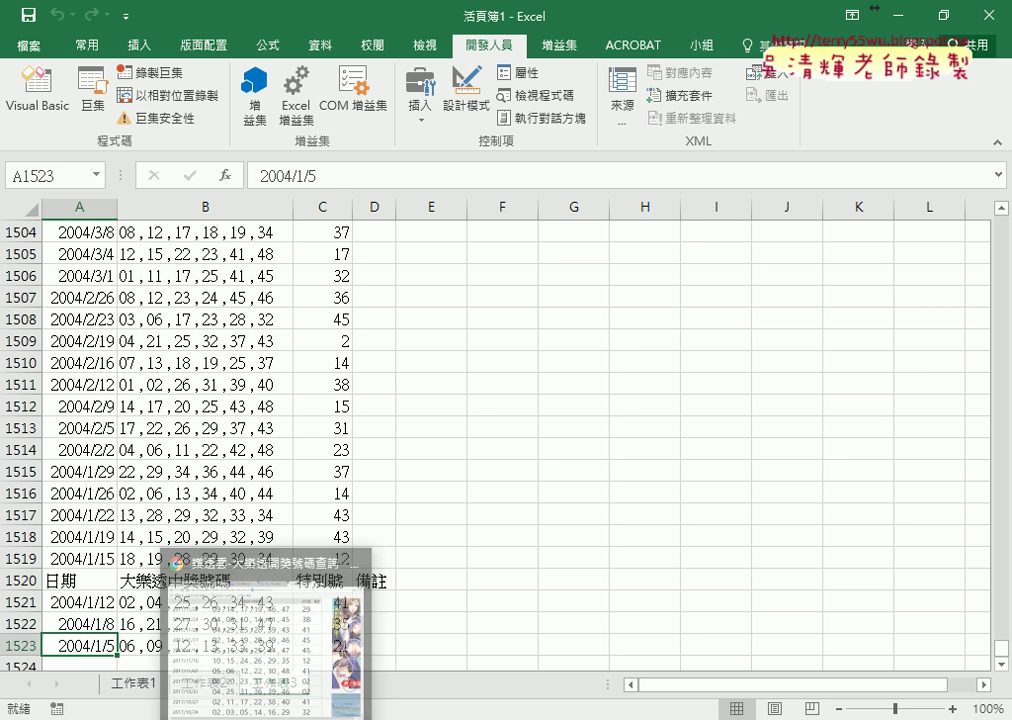
left_click(264, 682)
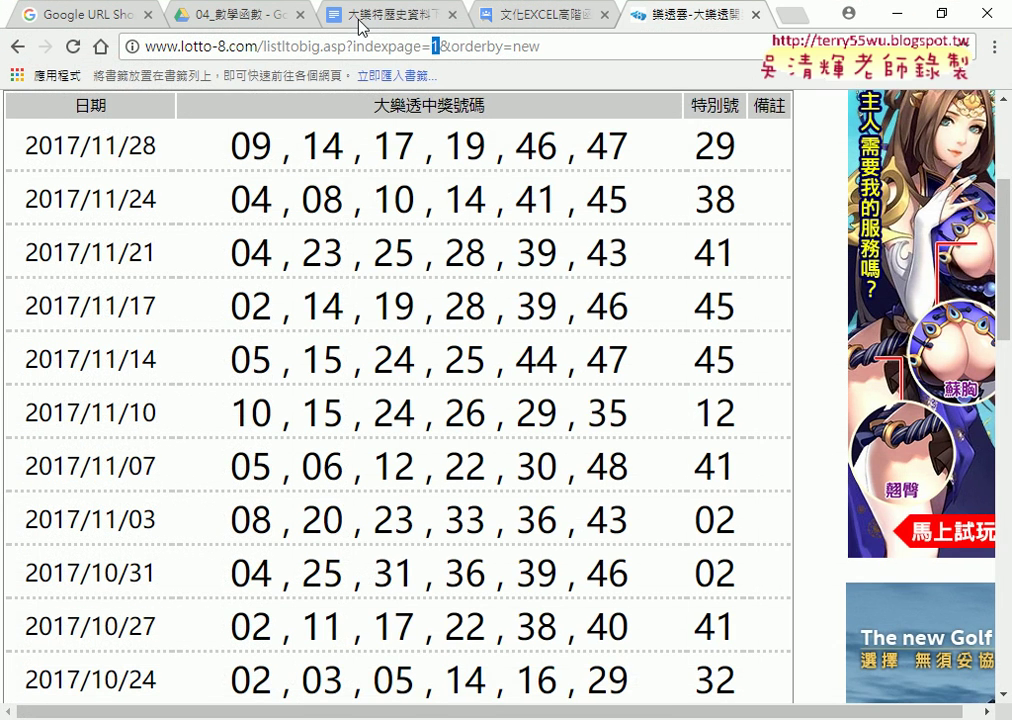
left_click(362, 27)
scroll(364, 360, "up", 2)
scroll(364, 360, "up", 2)
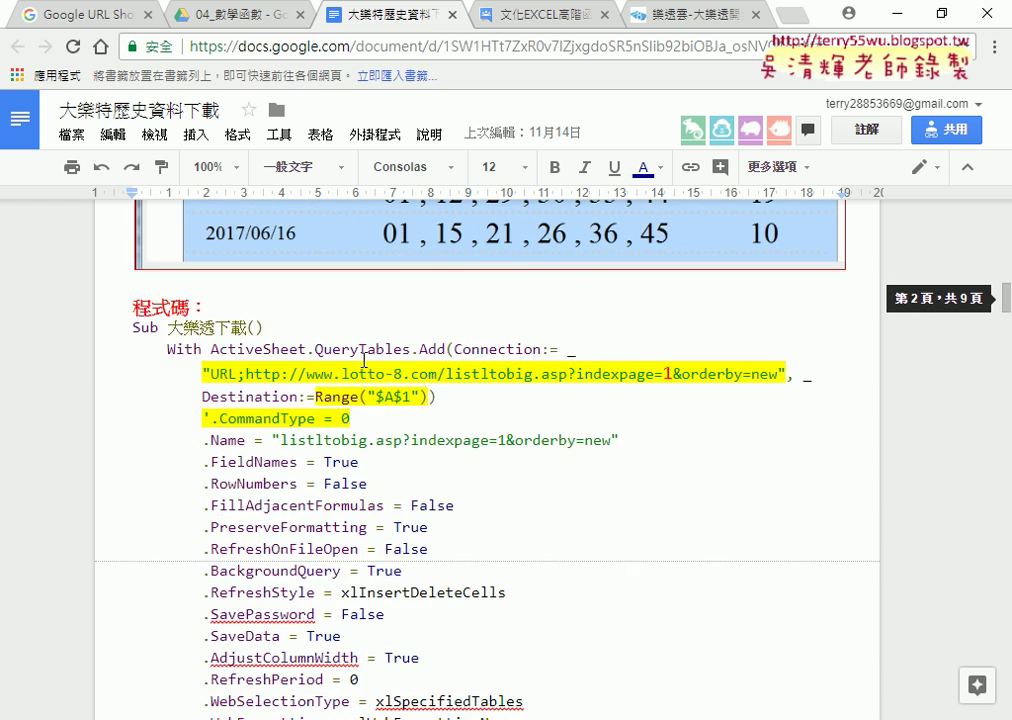
scroll(364, 360, "up", 2)
scroll(208, 357, "down", 4)
scroll(318, 408, "down", 2)
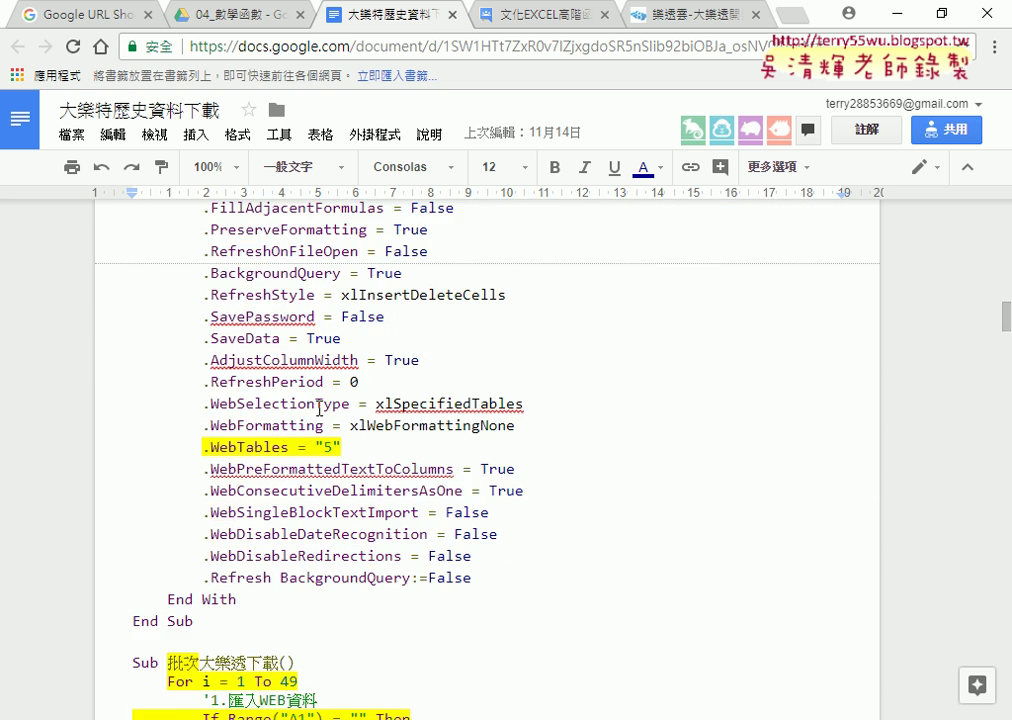
scroll(318, 408, "down", 4)
scroll(318, 408, "down", 1)
Change the loop end from 49 to 50, then select the If…End If block
left_click_drag(167, 246, 237, 246)
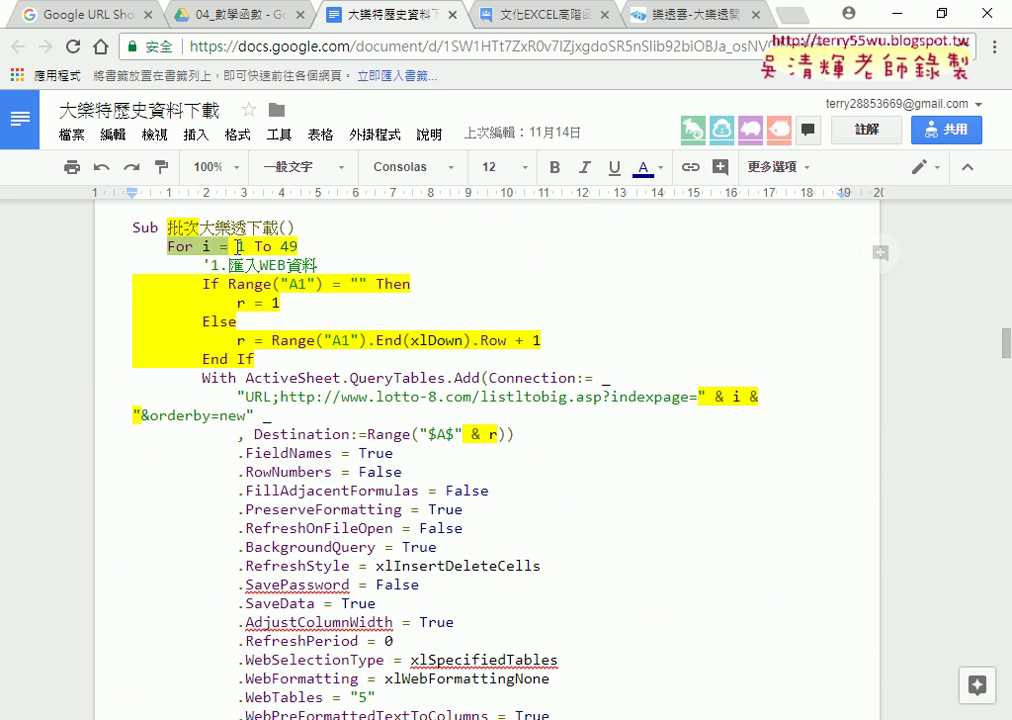
double_click(295, 246)
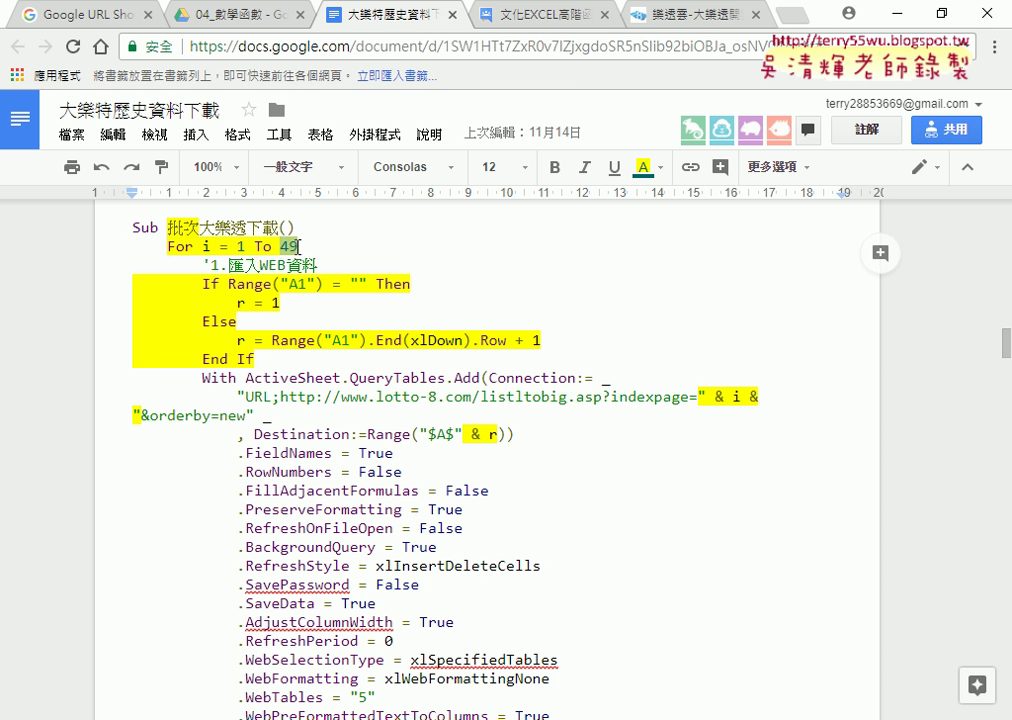
type("50")
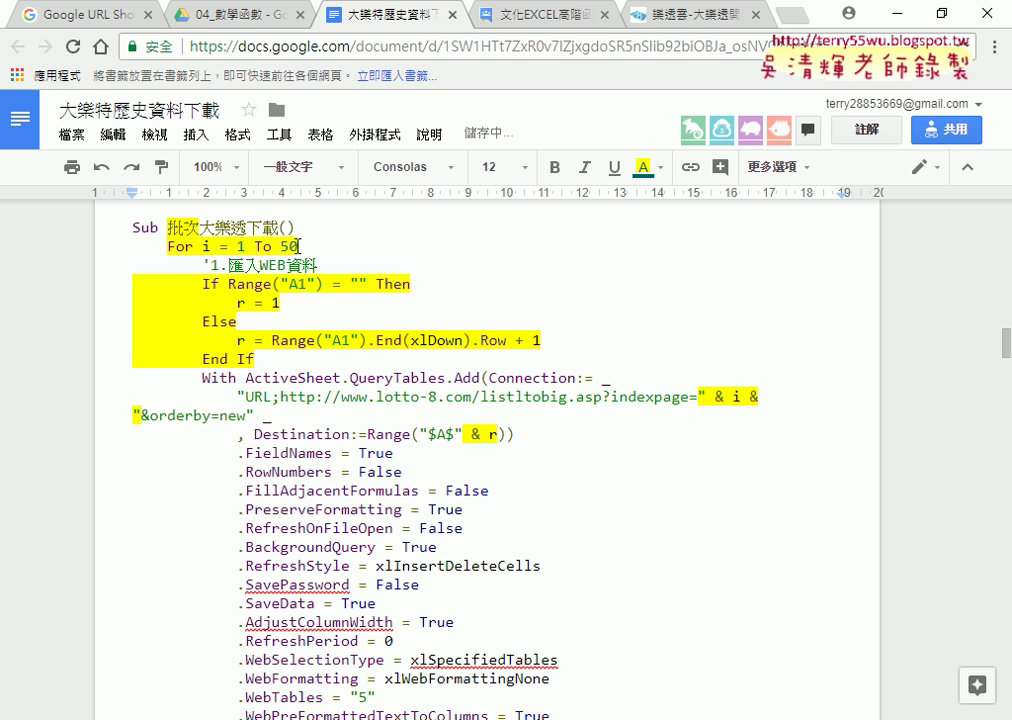
left_click_drag(255, 359, 116, 286)
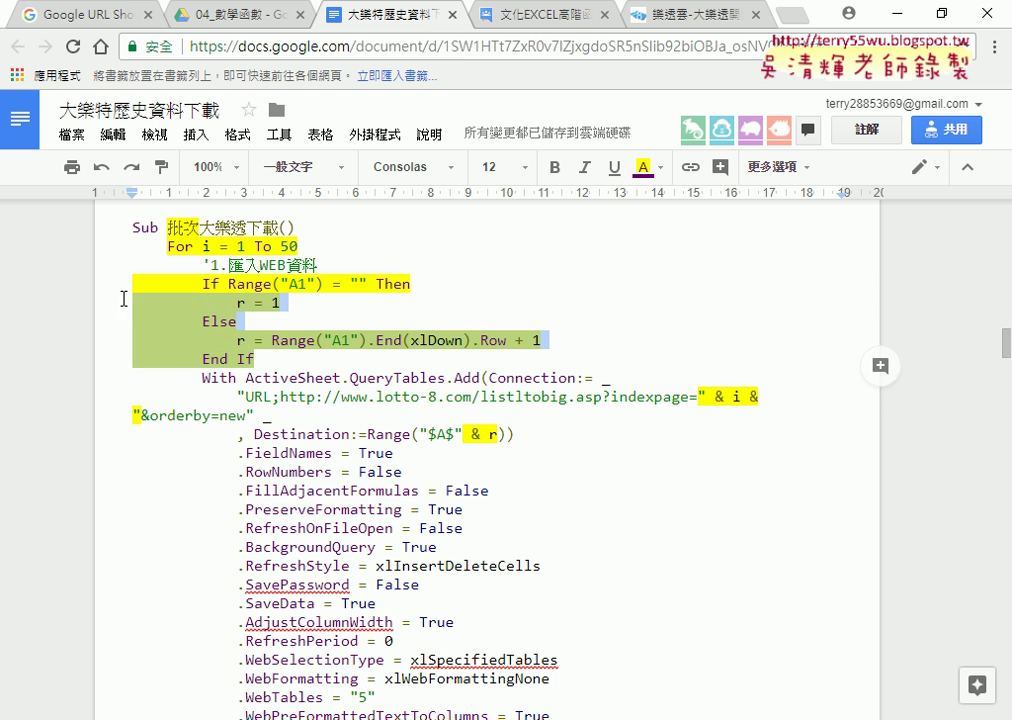